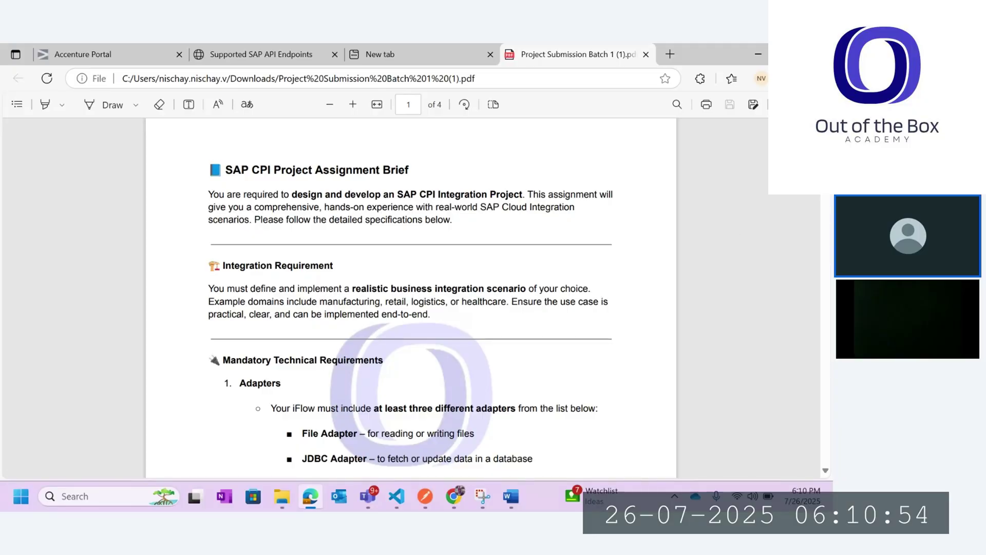
# - Read the project assignment brief from the integration requirement through the mandatory technical requirements to the deliverables
pyautogui.scroll(-3, 411, 298)
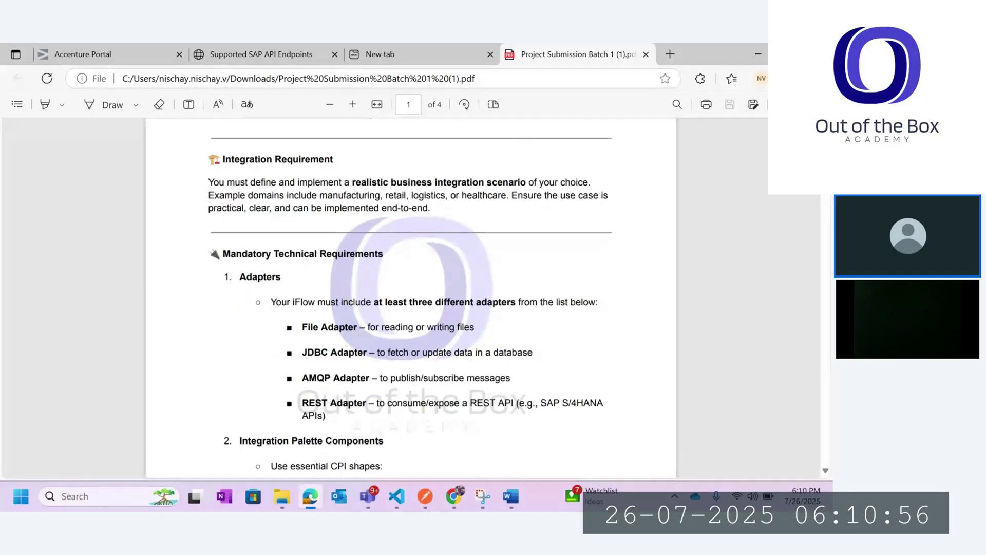
pyautogui.scroll(-2, 411, 298)
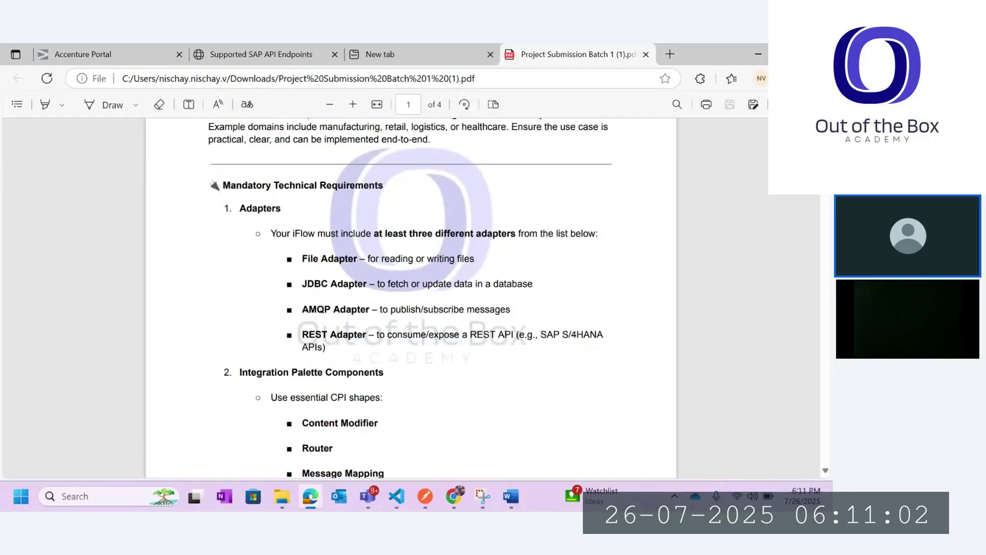
pyautogui.scroll(-1, 411, 298)
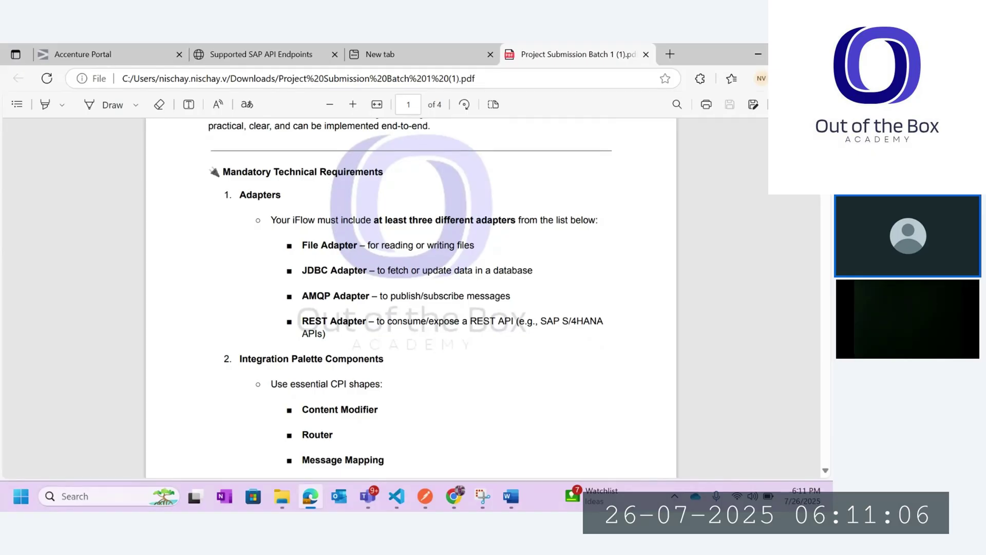
pyautogui.scroll(-3, 411, 298)
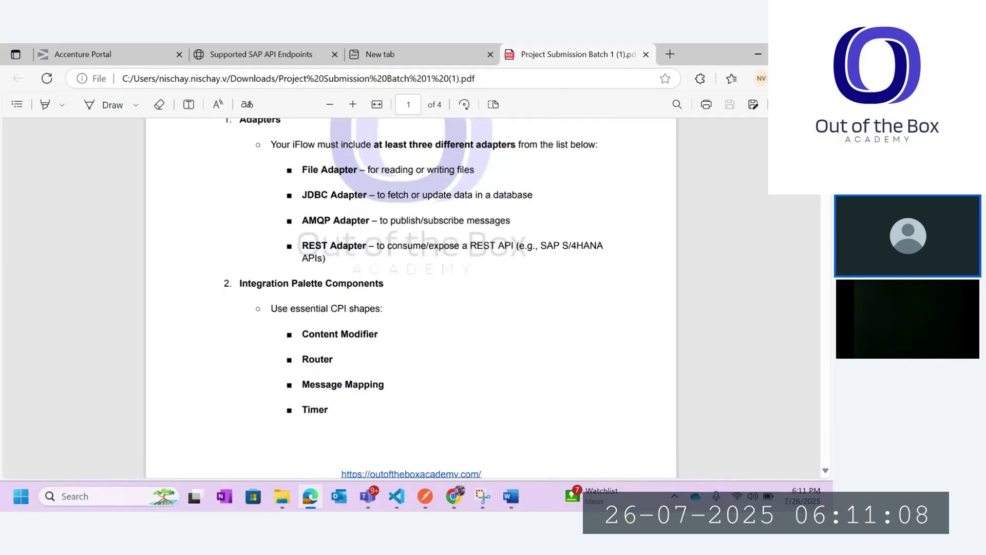
pyautogui.scroll(-2, 825, 197)
pyautogui.scroll(-1, 825, 197)
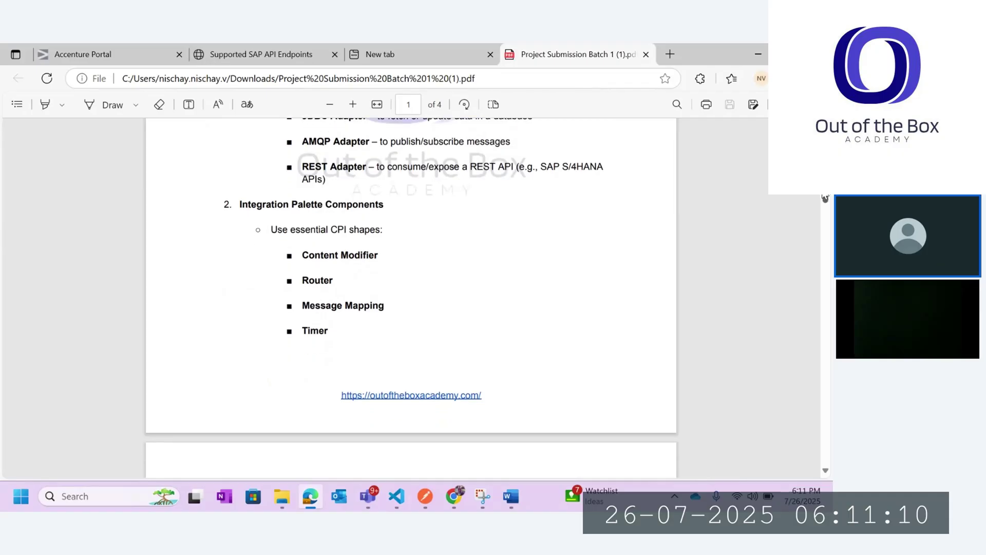
pyautogui.scroll(-1, 825, 197)
pyautogui.scroll(-1, 824, 199)
pyautogui.scroll(-1, 825, 200)
pyautogui.scroll(-3, 824, 201)
pyautogui.scroll(-1, 826, 210)
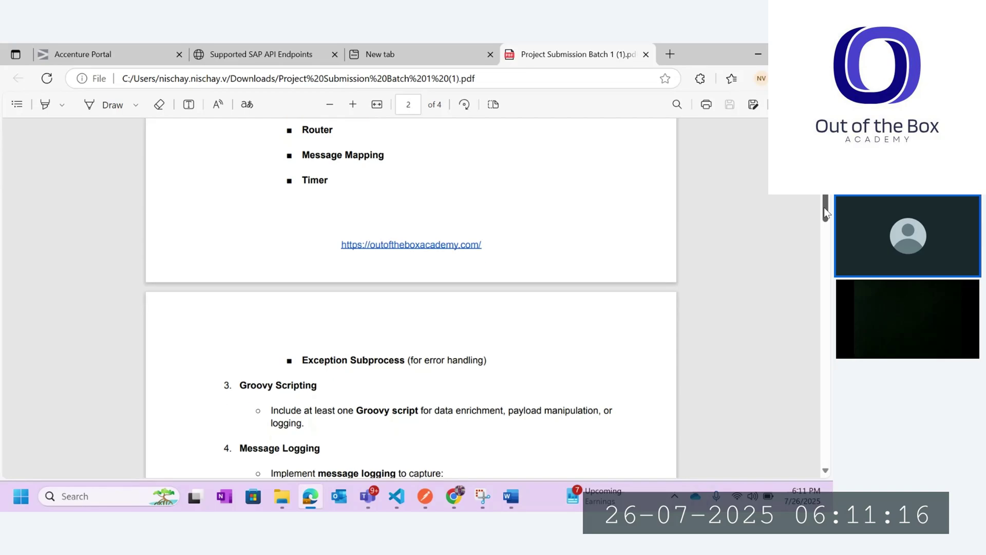
pyautogui.moveTo(824, 208); pyautogui.dragTo(823, 232)
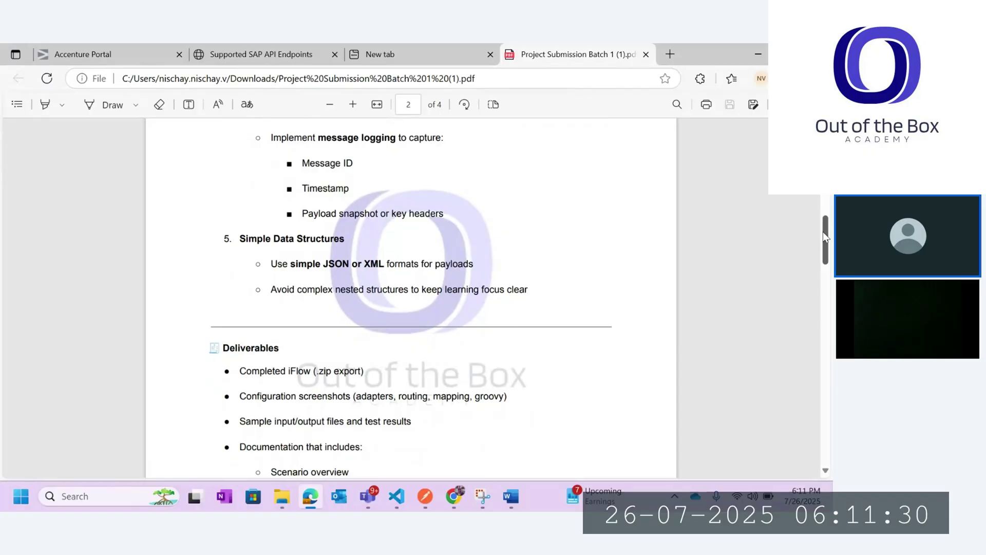
# - Switch to the technical documentation in Word and review its scenario overview, iFlow design summary and adapters used
pyautogui.click(511, 496)
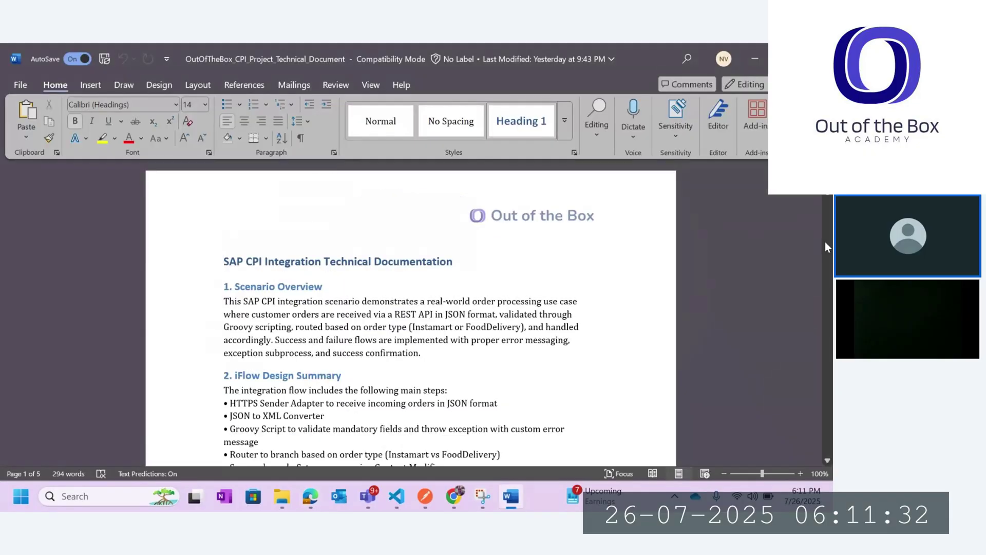
pyautogui.moveTo(829, 193); pyautogui.dragTo(830, 198)
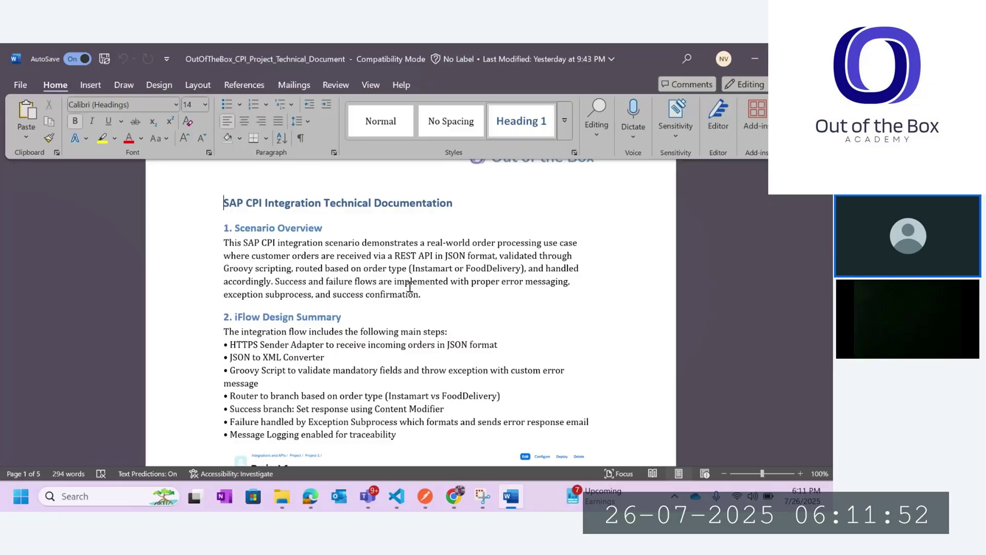
pyautogui.moveTo(828, 200); pyautogui.dragTo(830, 207)
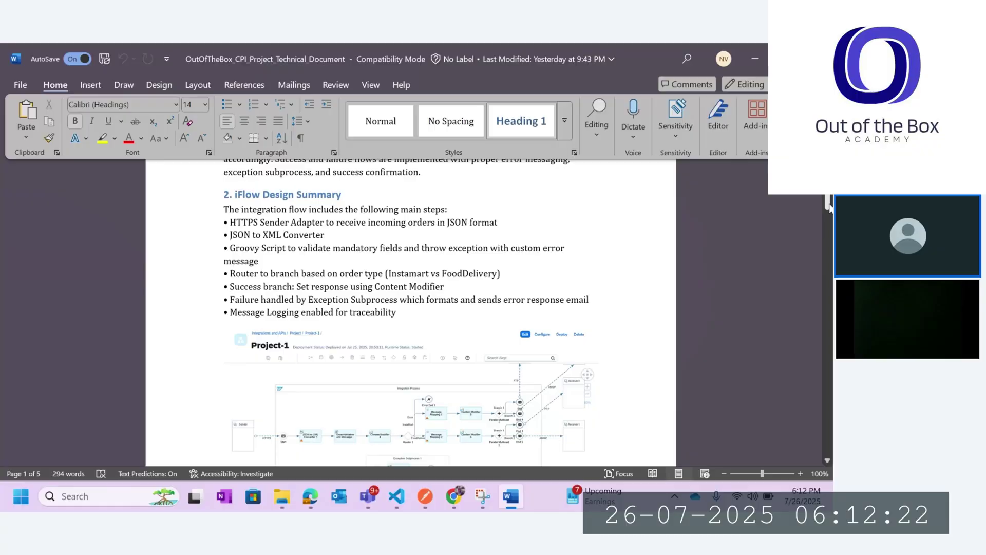
pyautogui.moveTo(829, 206); pyautogui.dragTo(829, 216)
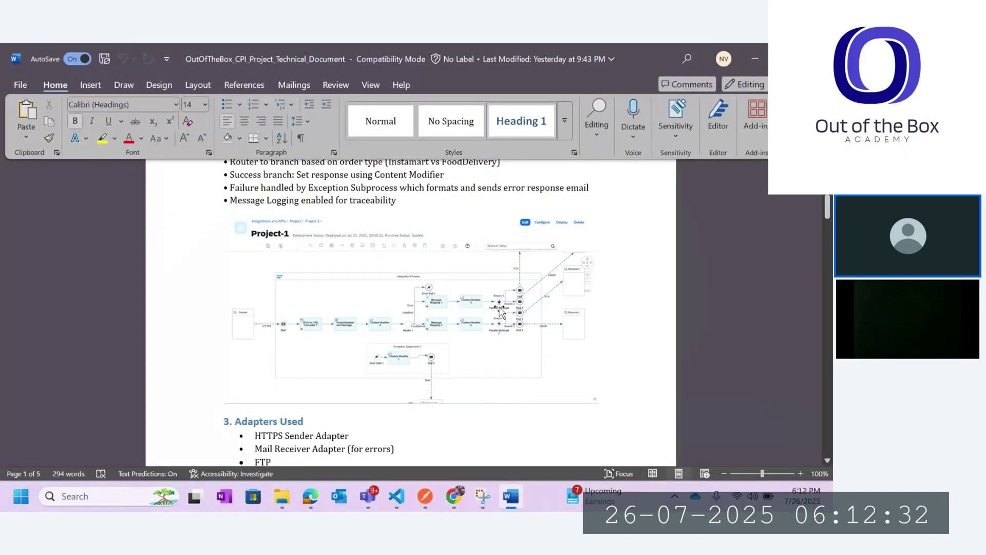
pyautogui.moveTo(827, 202); pyautogui.dragTo(828, 206)
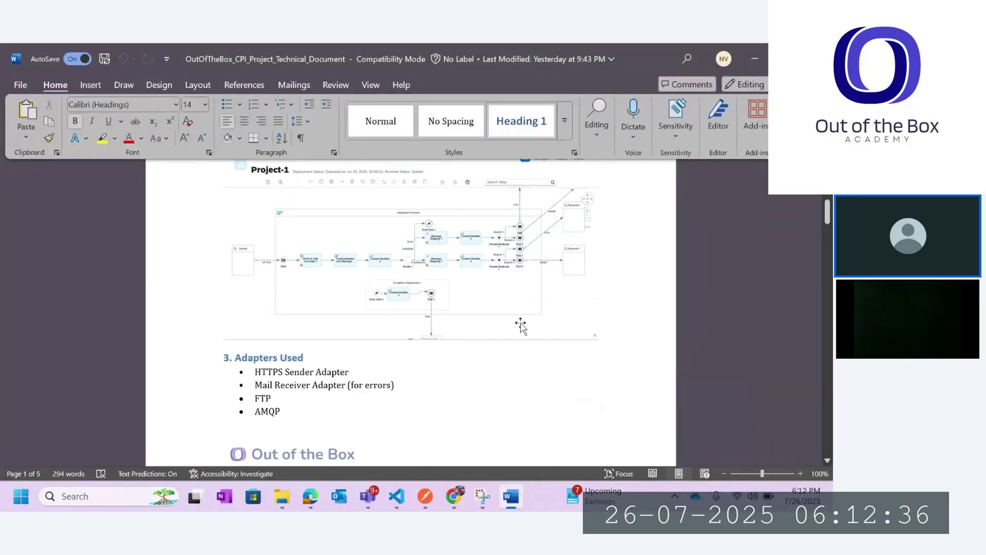
# - Switch to SAP Integration Suite in Chrome and open the Project-1 integration flow from the Project package's artifacts
pyautogui.click(460, 497)
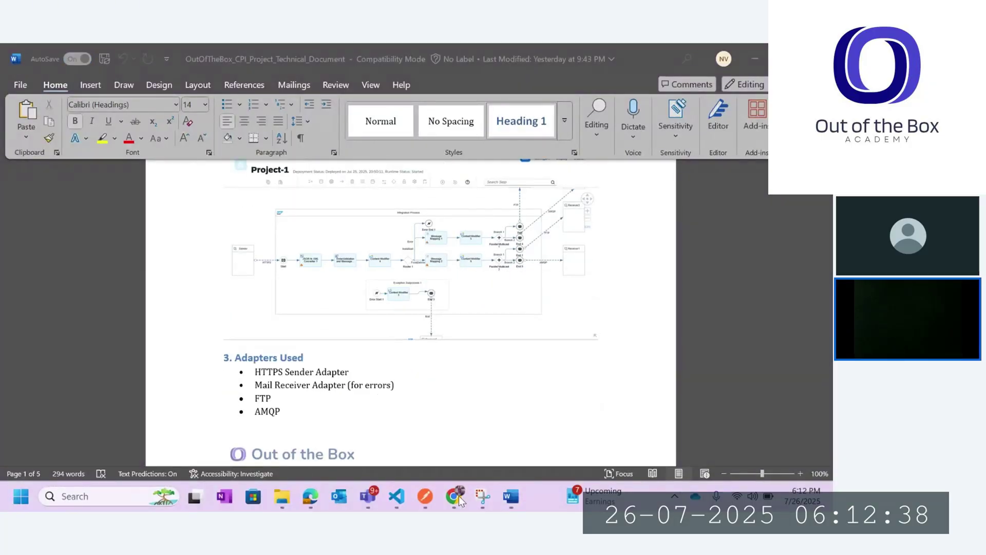
pyautogui.click(433, 439)
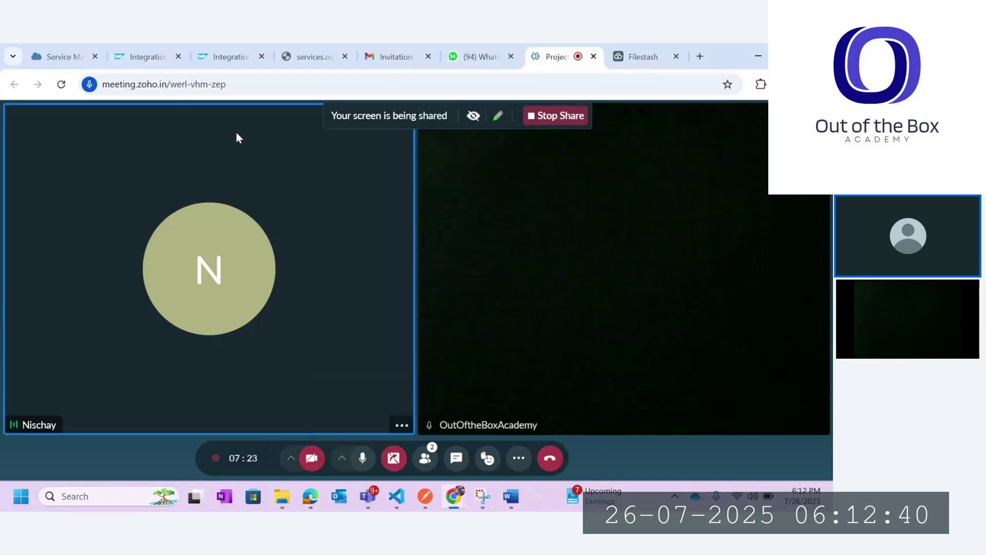
pyautogui.click(145, 57)
pyautogui.click(565, 404)
pyautogui.click(107, 172)
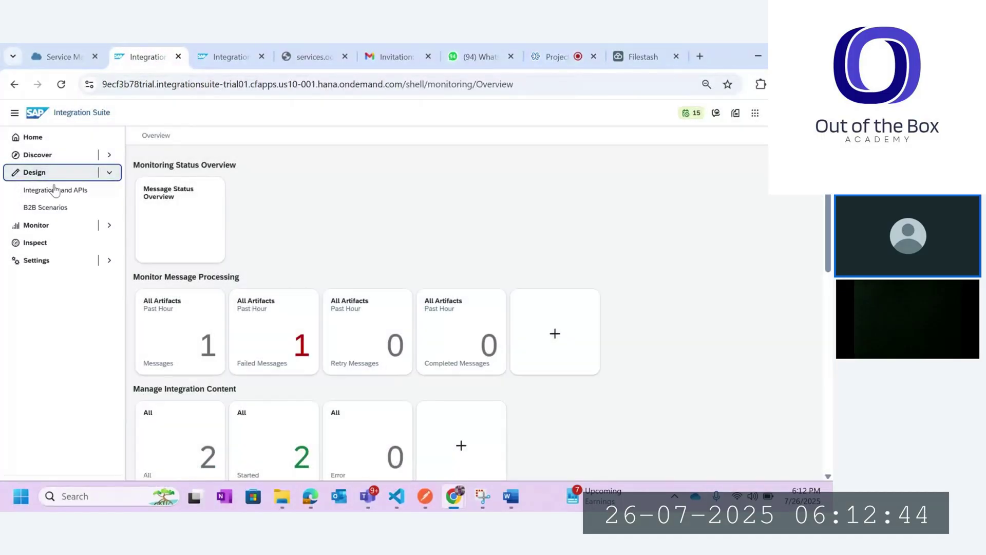
pyautogui.click(55, 191)
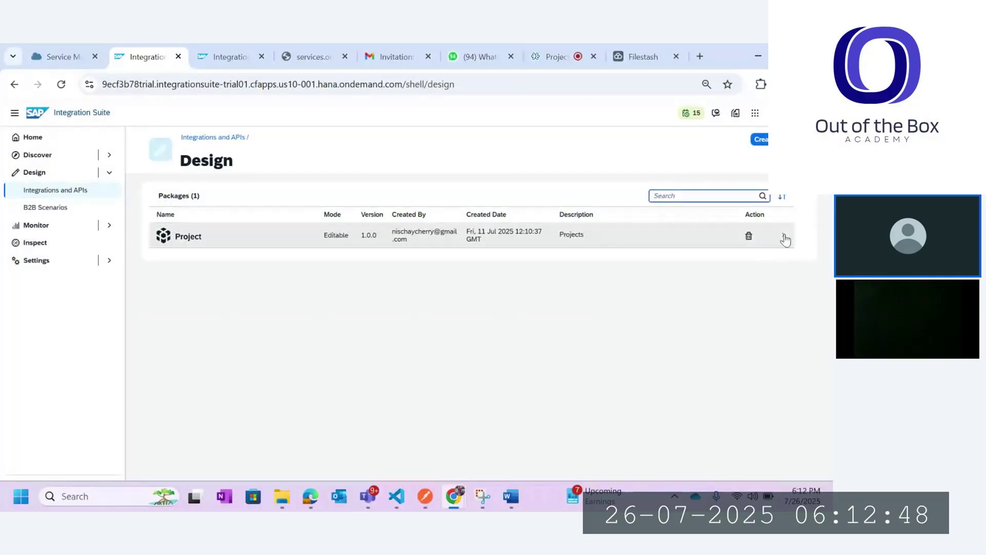
pyautogui.click(784, 234)
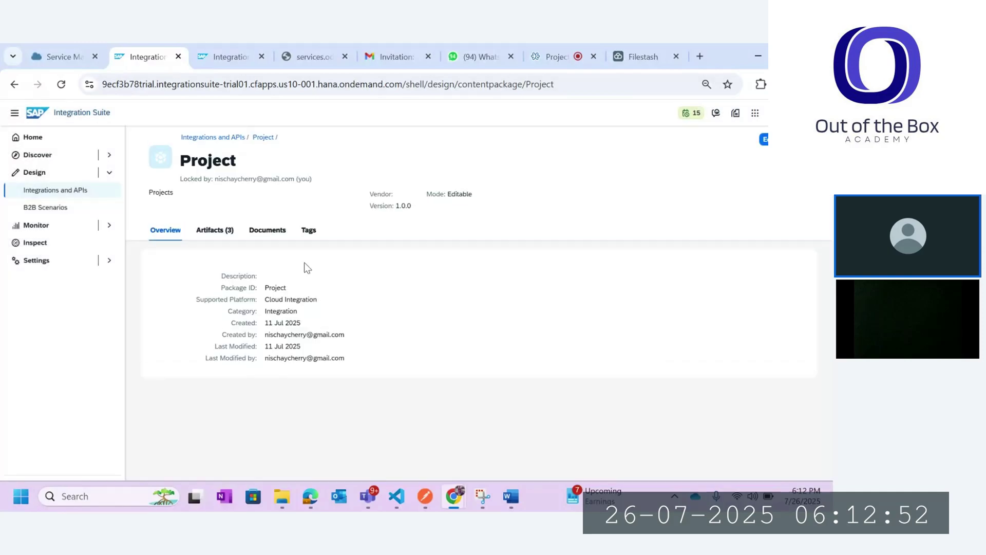
pyautogui.click(212, 230)
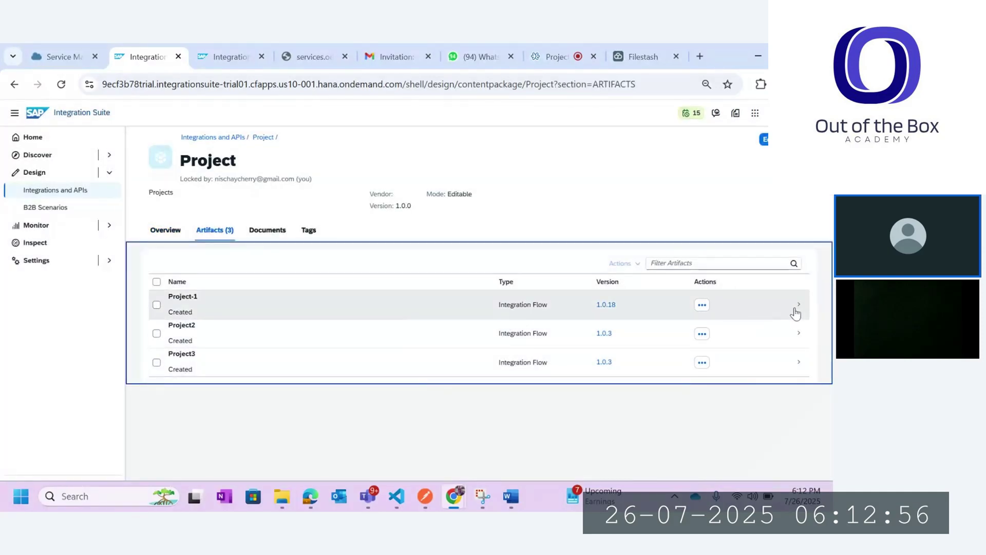
pyautogui.click(795, 311)
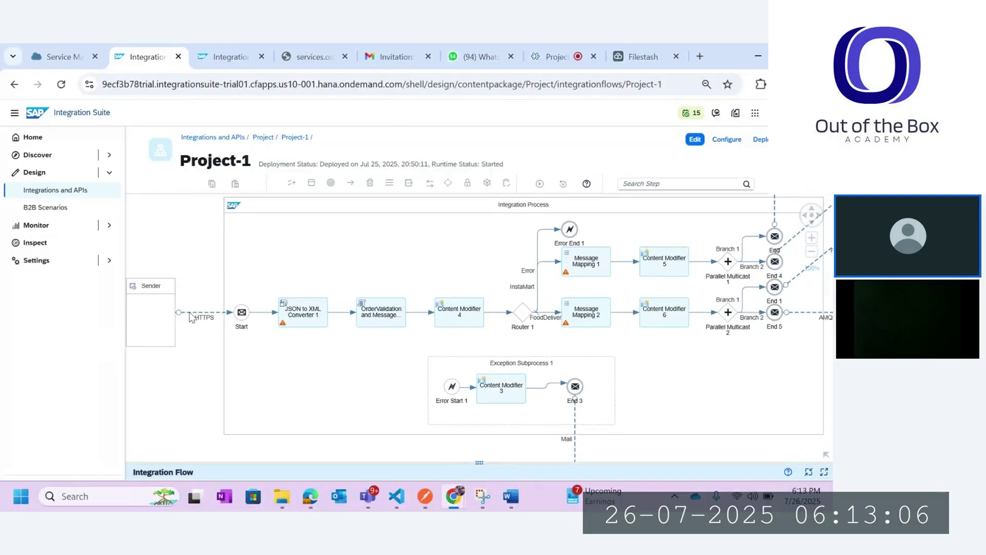
# - Inspect the connection settings of the HTTPS sender adapter, then collapse its properties
pyautogui.click(191, 317)
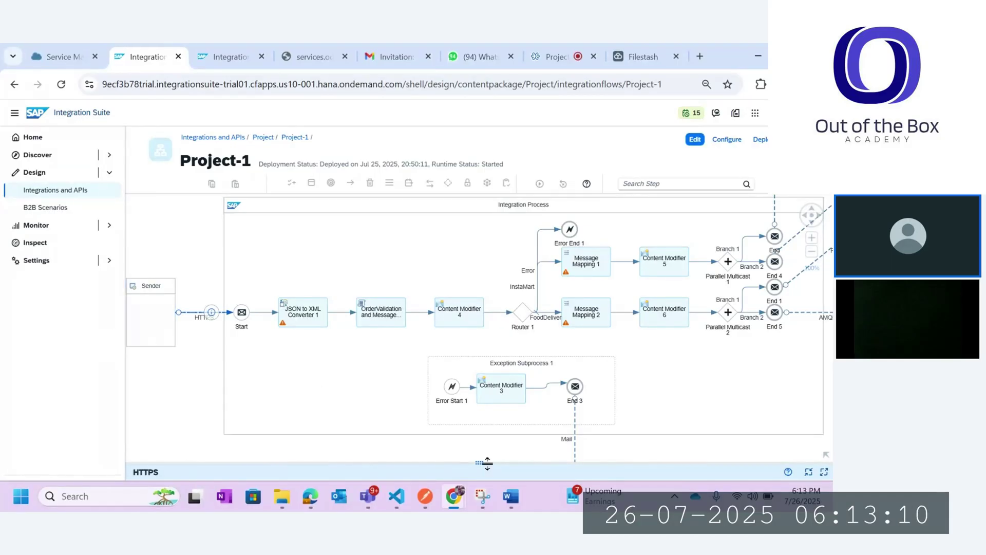
pyautogui.moveTo(447, 459); pyautogui.dragTo(469, 246)
pyautogui.click(218, 273)
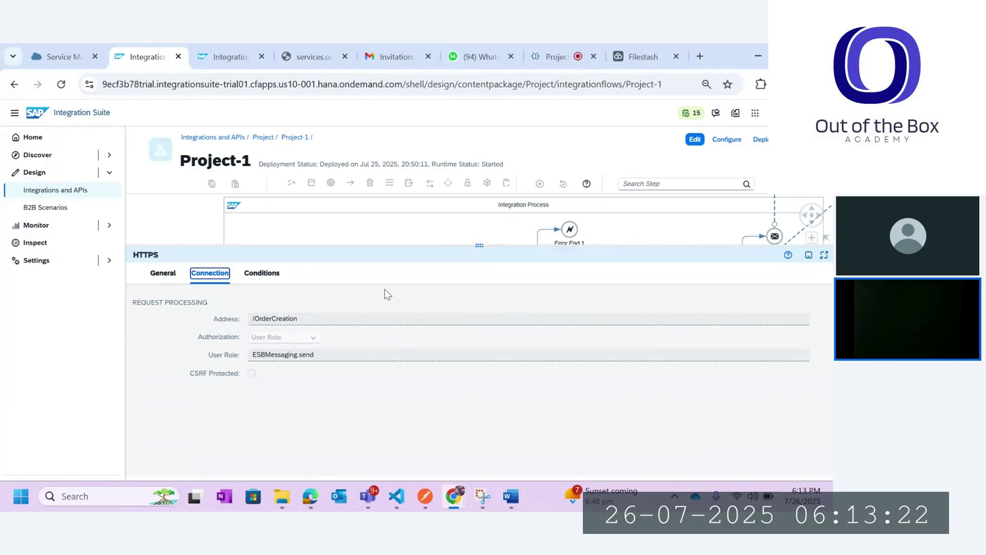
pyautogui.moveTo(478, 246); pyautogui.dragTo(454, 402)
pyautogui.click(812, 252)
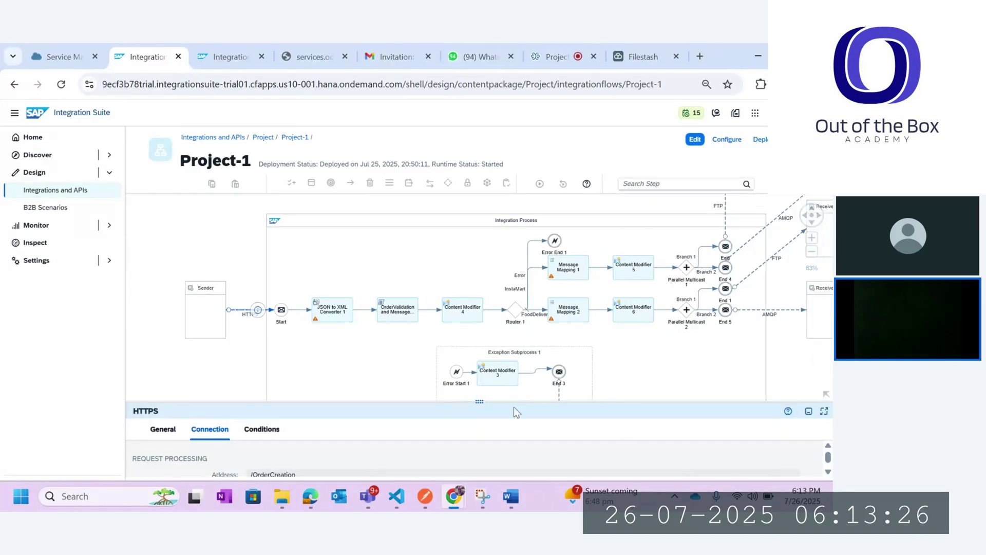
pyautogui.moveTo(497, 404); pyautogui.dragTo(497, 495)
# - Examine the main integration process from the order validation script through Router 1 to the InstaMart, FoodDelivery and Error branches
pyautogui.moveTo(814, 388); pyautogui.dragTo(748, 399)
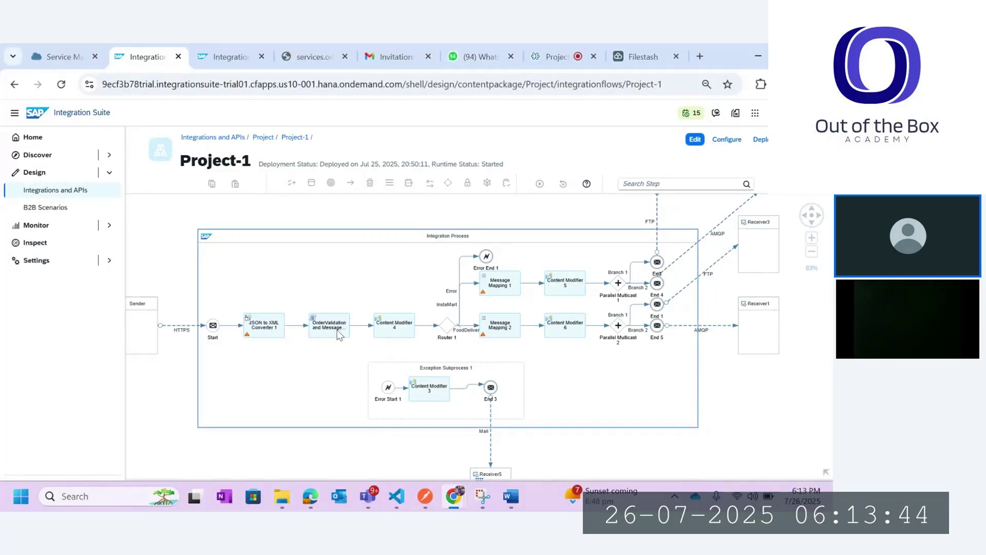
pyautogui.moveTo(321, 332)
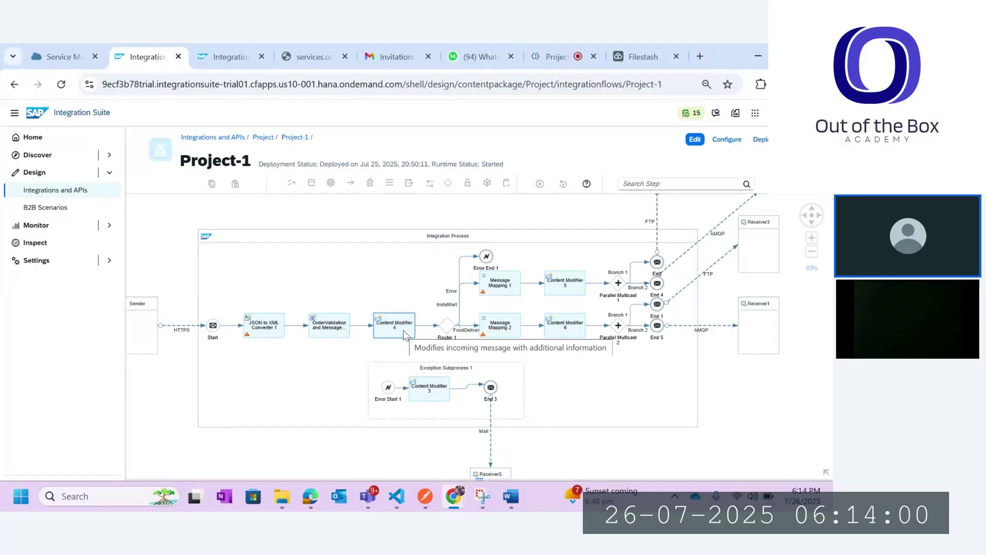
pyautogui.moveTo(450, 333)
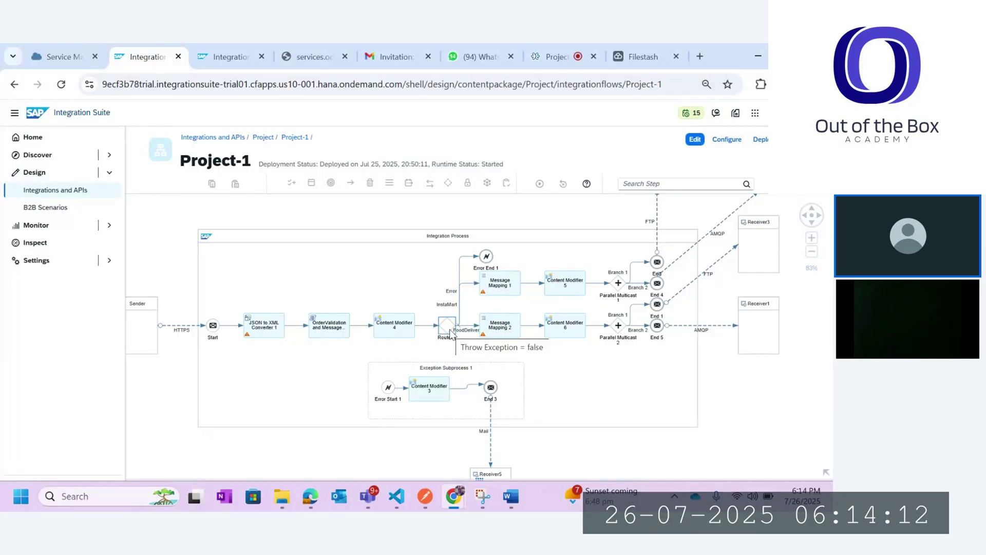
pyautogui.click(507, 333)
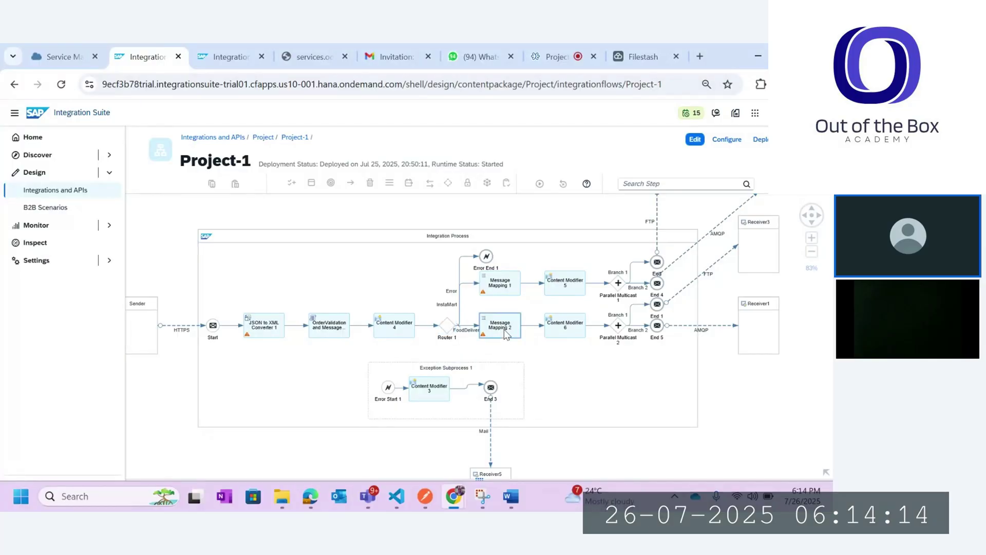
pyautogui.click(478, 302)
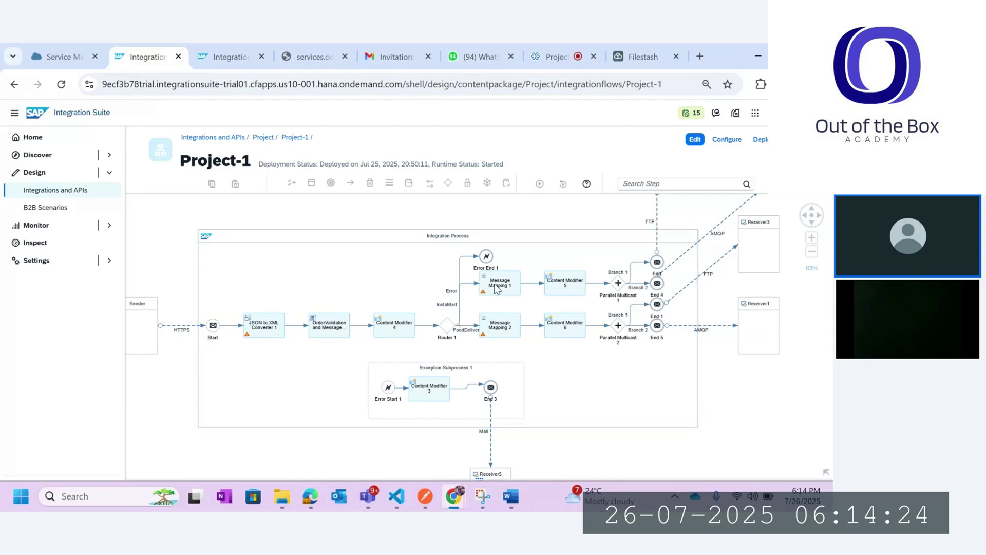
pyautogui.click(565, 286)
pyautogui.click(454, 334)
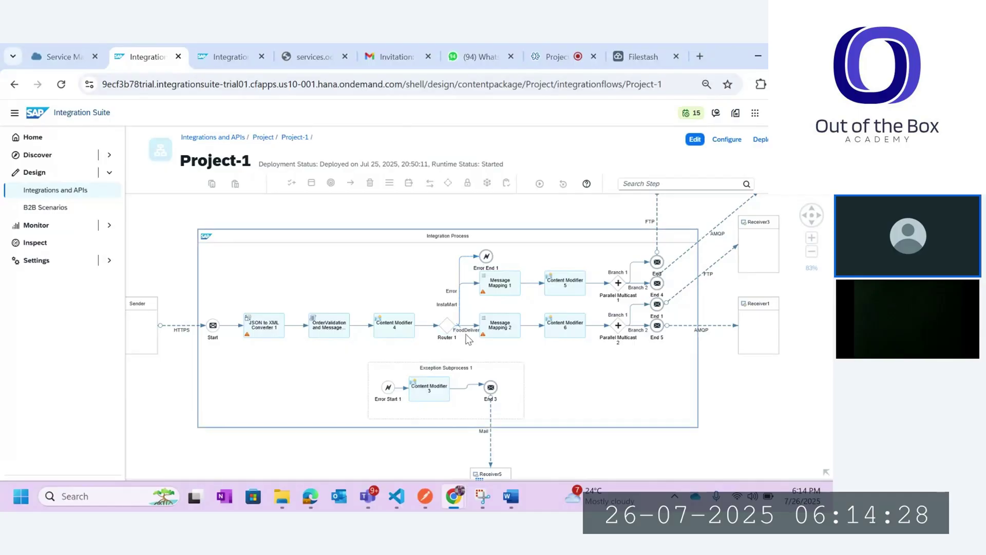
pyautogui.click(500, 329)
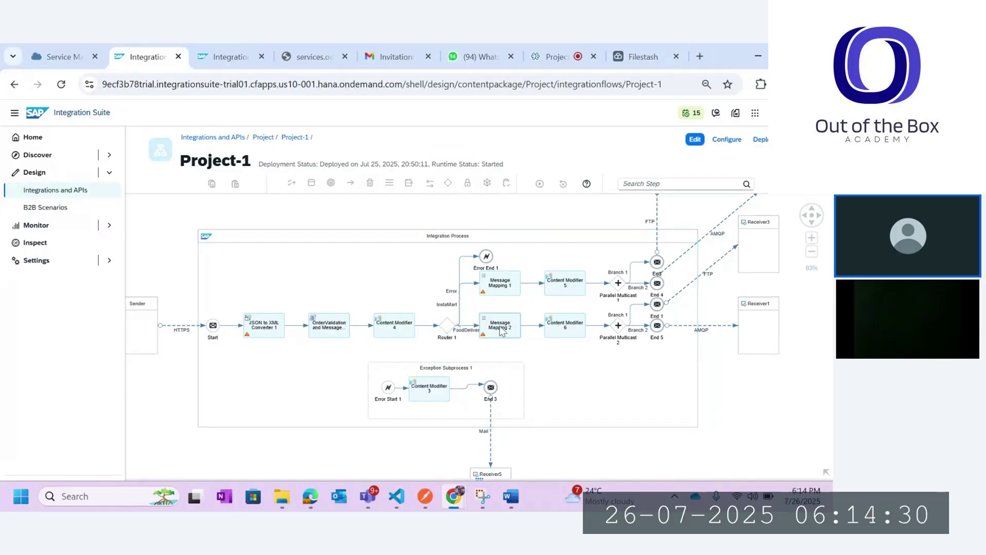
pyautogui.click(529, 337)
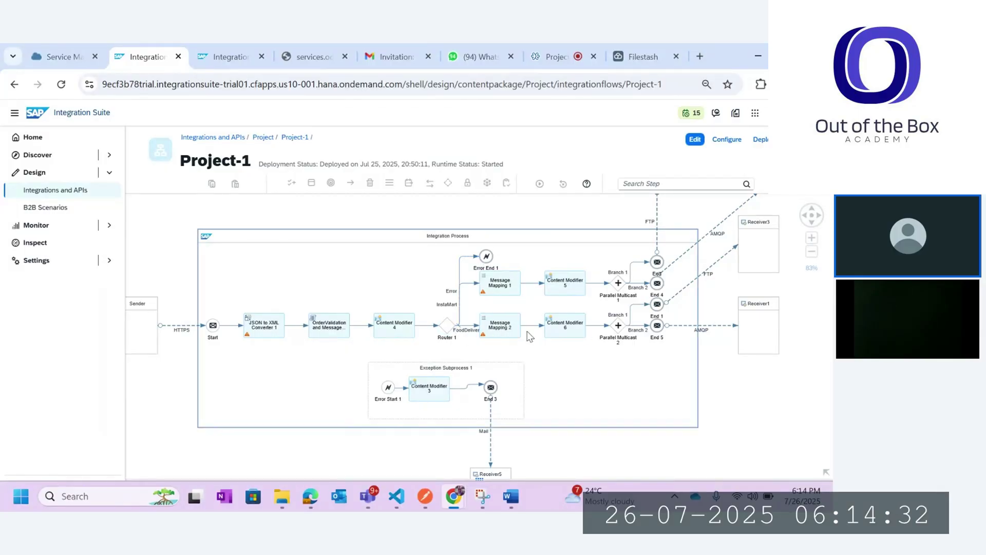
pyautogui.click(464, 287)
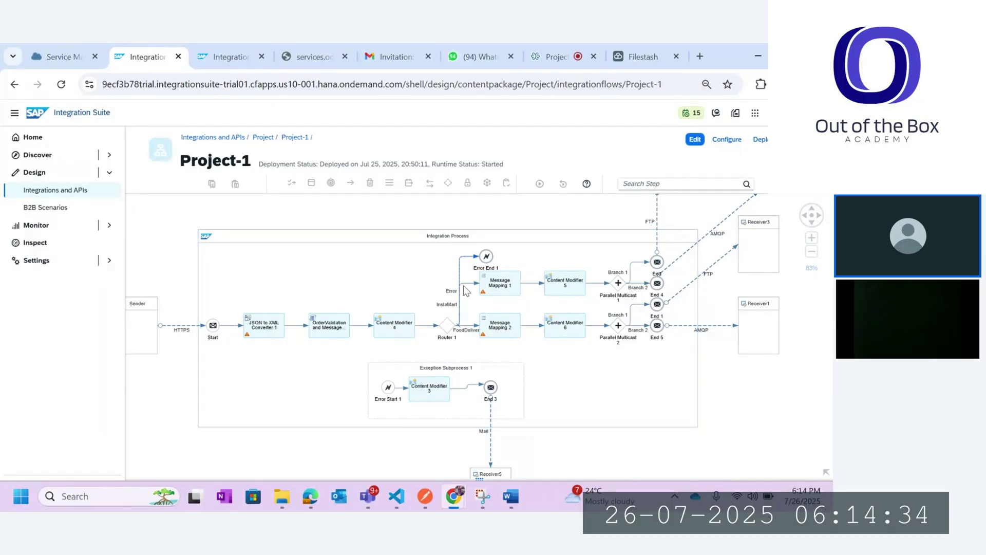
pyautogui.click(416, 349)
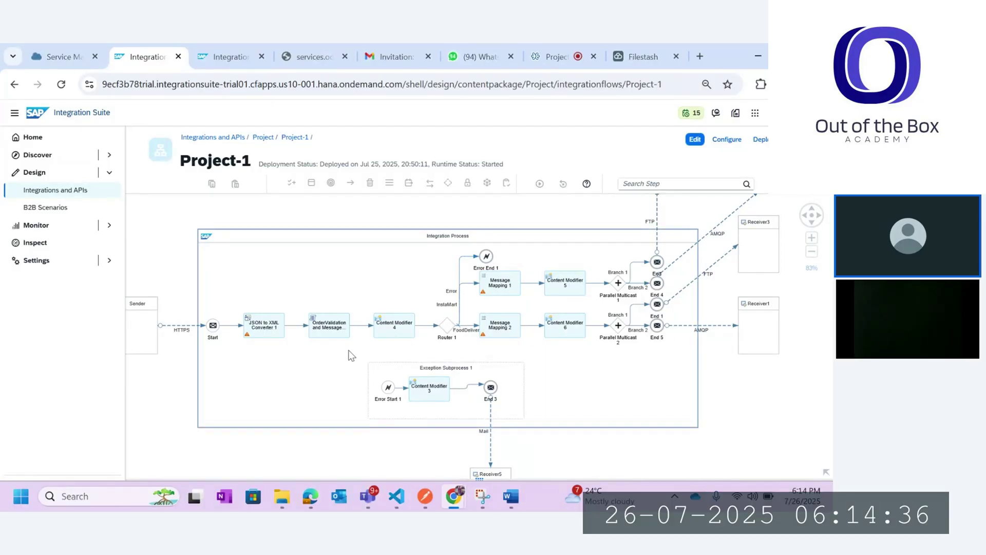
pyautogui.click(331, 333)
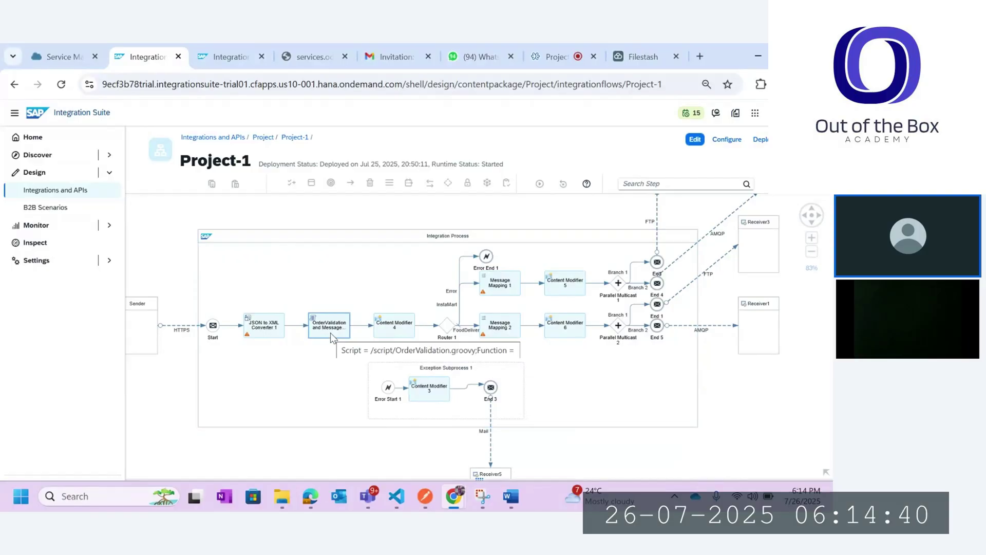
pyautogui.click(444, 315)
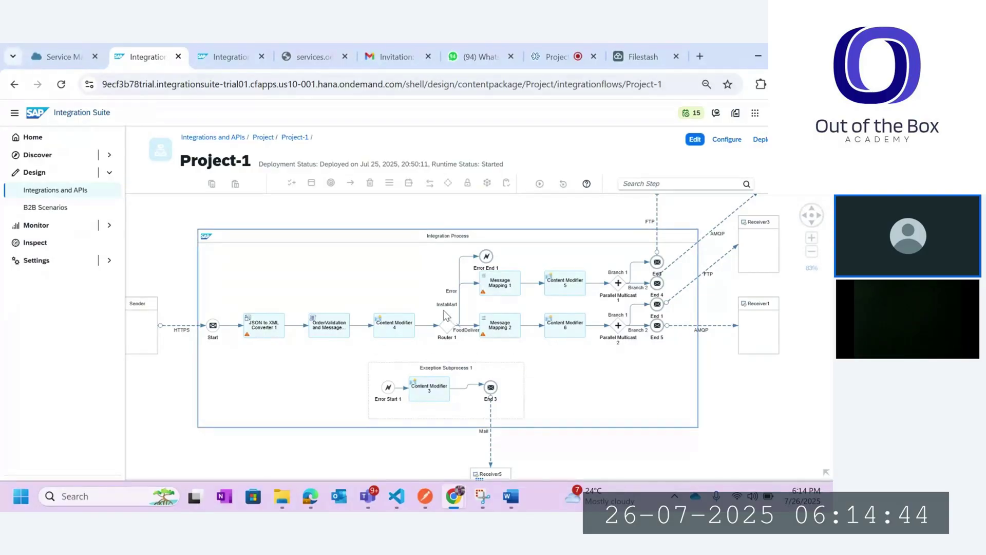
# - Examine Exception Subprocess 1 and its mail connection to the receiver below the integration process
pyautogui.click(449, 369)
pyautogui.click(534, 379)
pyautogui.click(558, 437)
pyautogui.moveTo(756, 400); pyautogui.dragTo(751, 348)
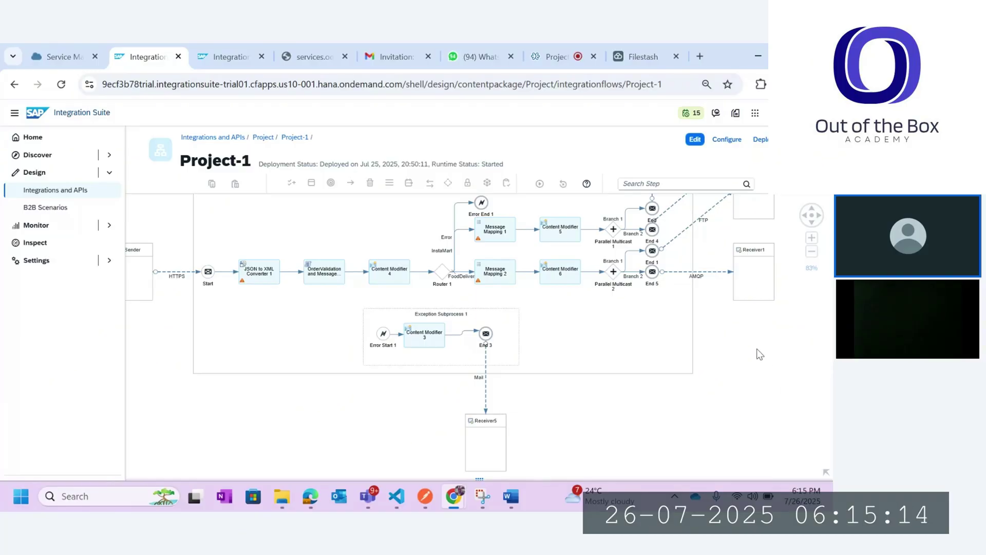
# - Examine the InstaMart and FoodDelivery branches of the main integration process, from the message mappings through the content modifiers to the parallel multicasts
pyautogui.moveTo(745, 371); pyautogui.dragTo(729, 412)
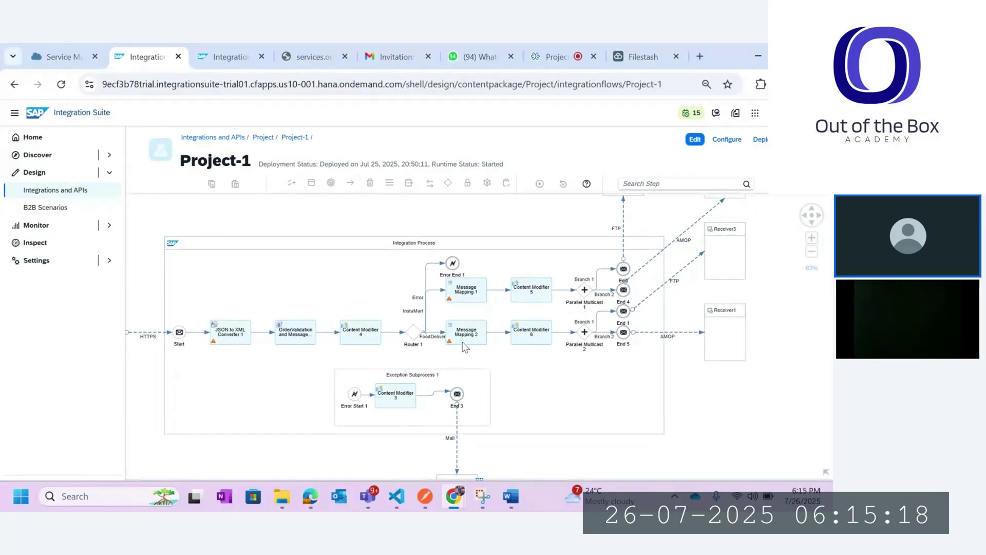
pyautogui.click(483, 335)
pyautogui.click(473, 354)
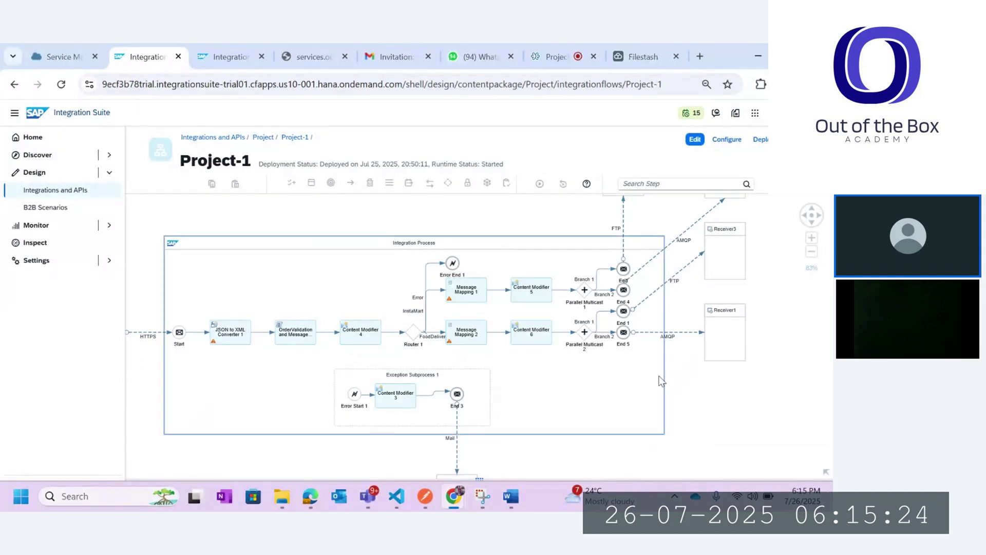
pyautogui.moveTo(732, 390); pyautogui.dragTo(719, 399)
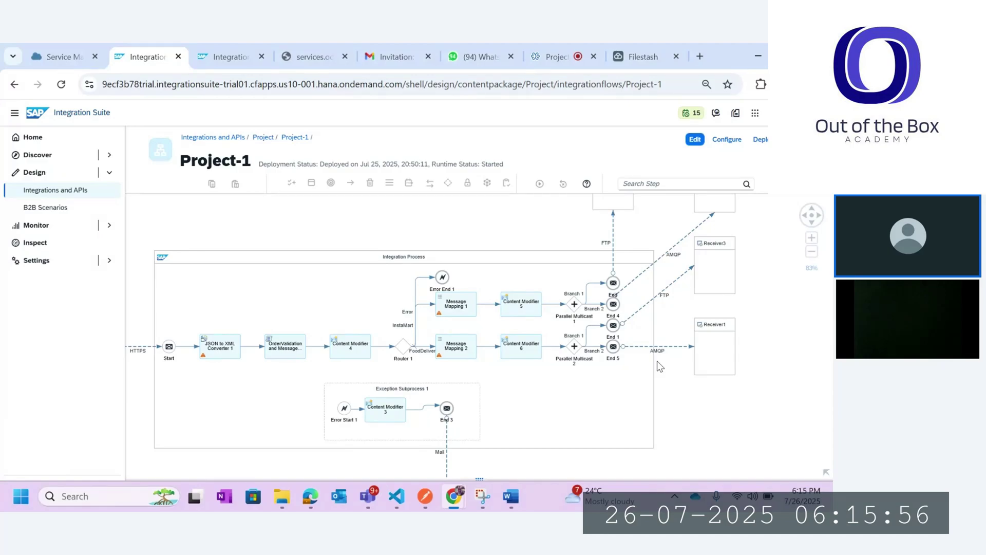
pyautogui.moveTo(679, 393); pyautogui.dragTo(720, 400)
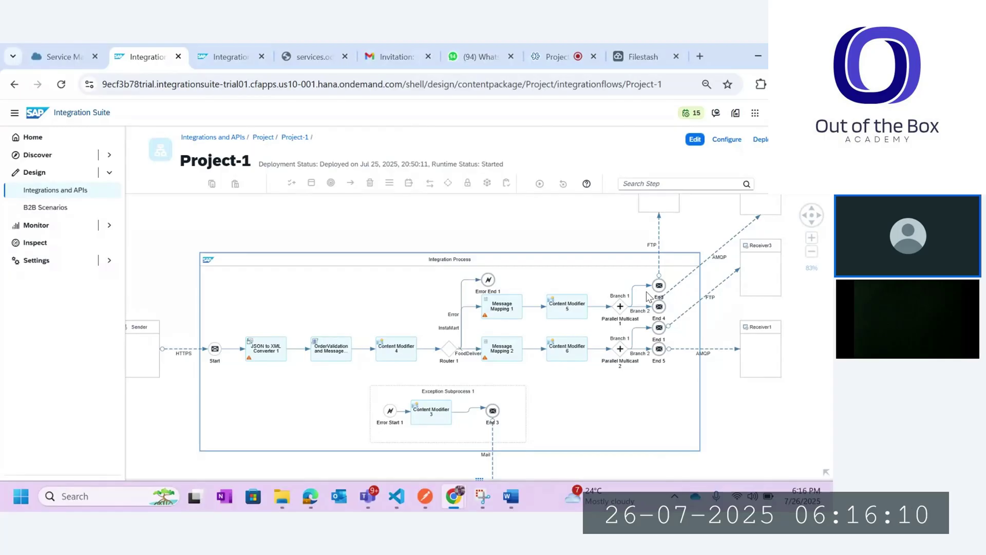
pyautogui.click(413, 353)
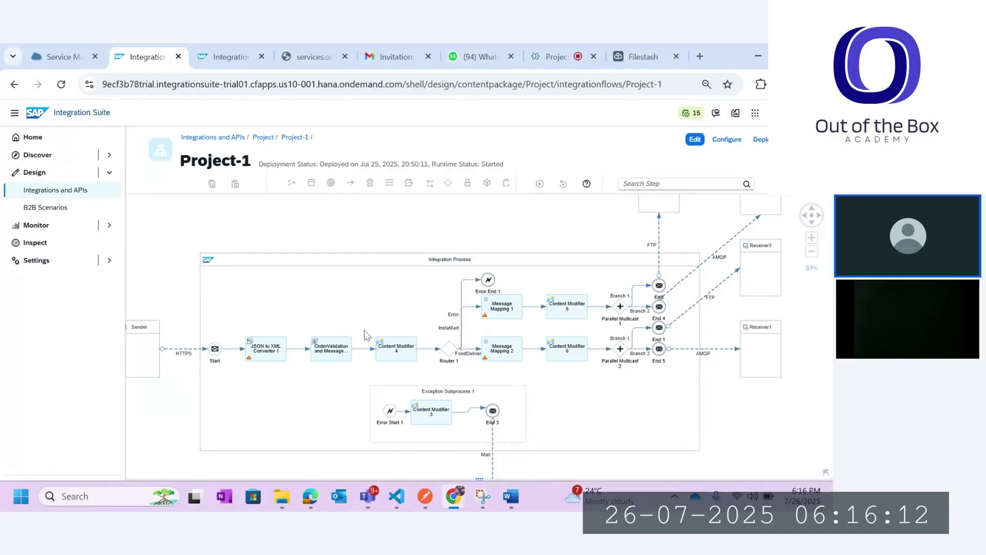
pyautogui.click(427, 340)
pyautogui.click(491, 339)
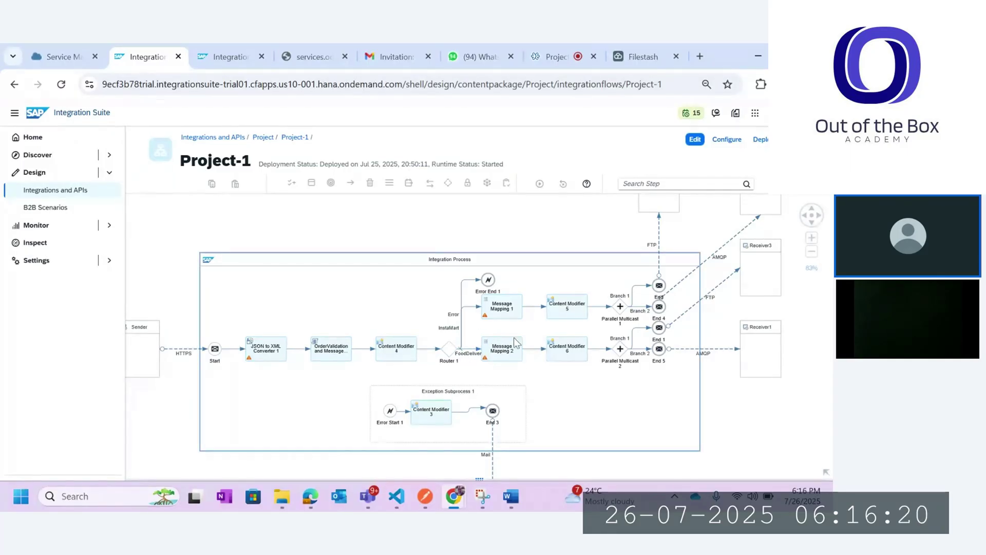
pyautogui.click(573, 350)
pyautogui.click(697, 418)
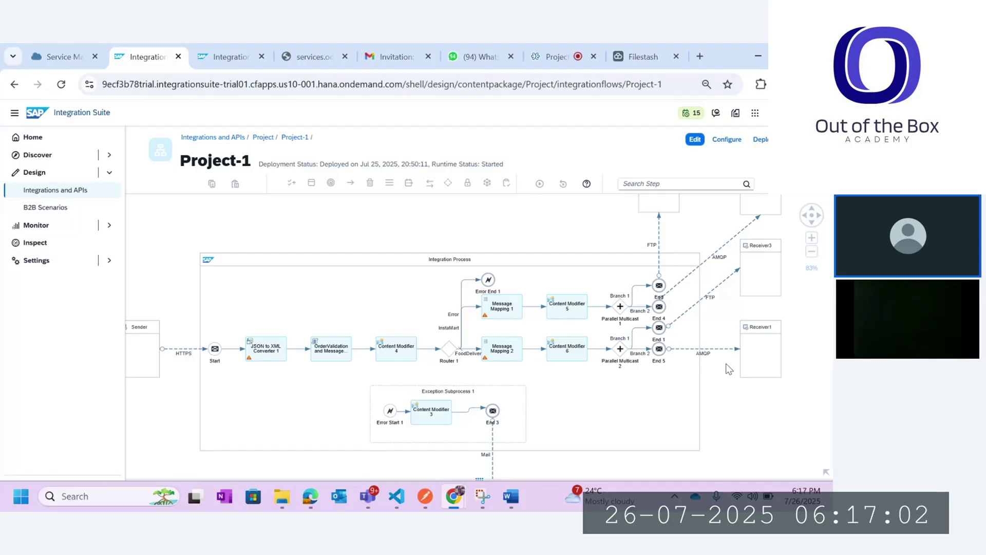
# - Review the overall flow layout, from the FTP and AMQP receivers down to Exception Subprocess 1 and its mail receiver
pyautogui.moveTo(726, 363); pyautogui.dragTo(765, 327)
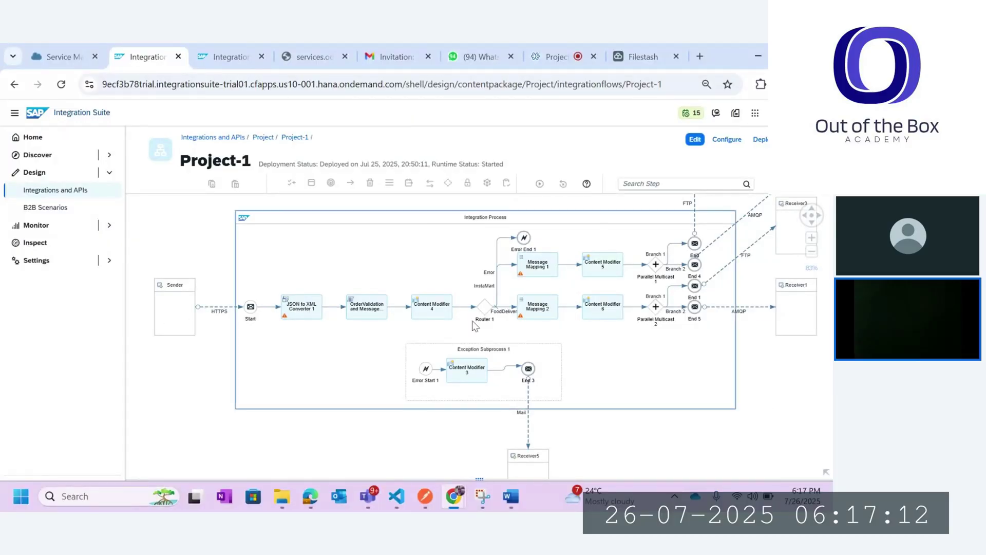
pyautogui.moveTo(760, 348); pyautogui.dragTo(704, 450)
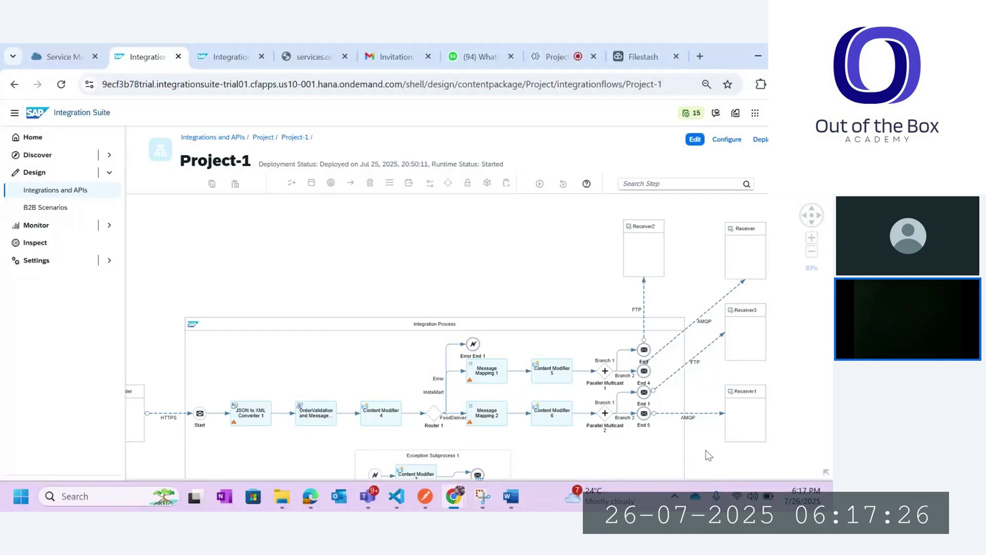
pyautogui.moveTo(709, 455); pyautogui.dragTo(711, 445)
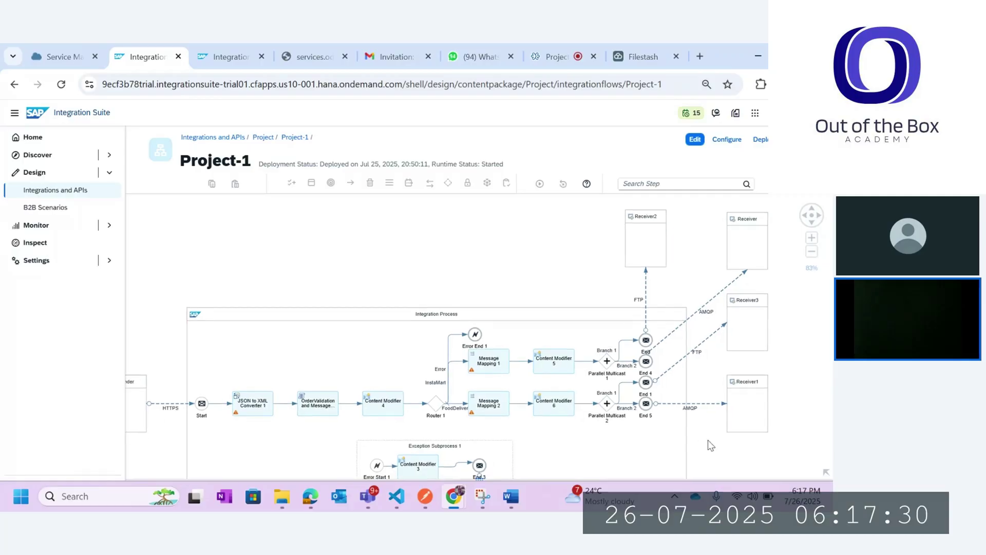
pyautogui.moveTo(711, 446); pyautogui.dragTo(712, 406)
pyautogui.moveTo(712, 405); pyautogui.dragTo(723, 302)
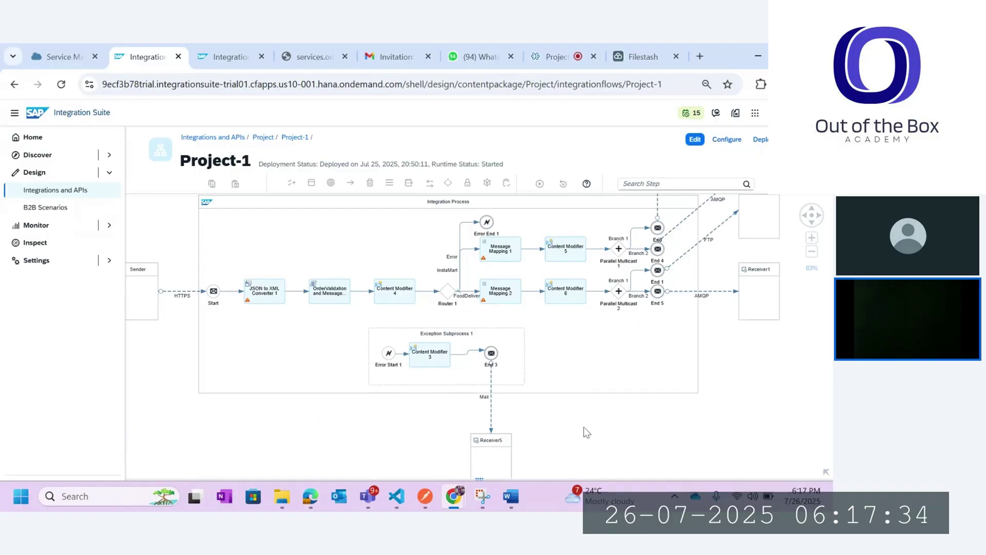
pyautogui.moveTo(584, 428); pyautogui.dragTo(596, 403)
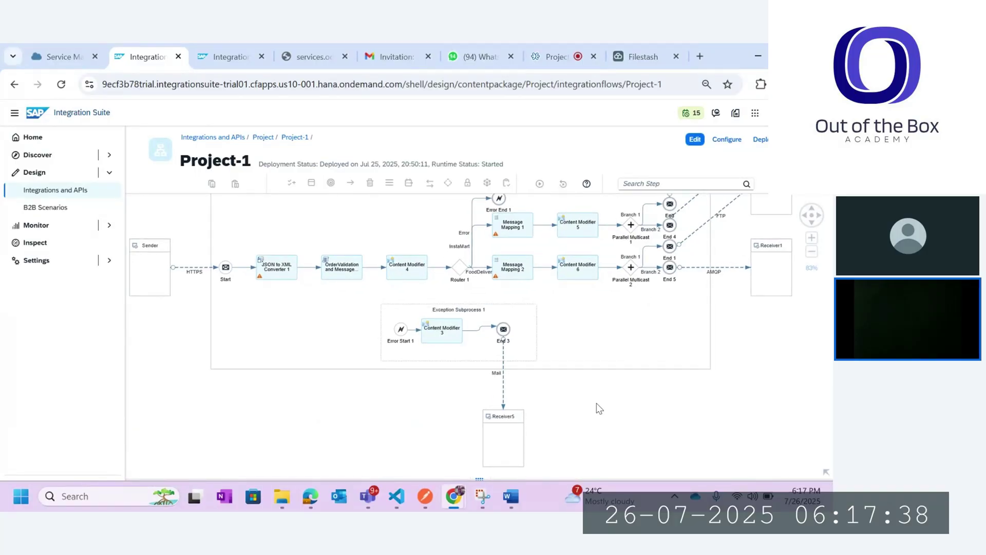
# - Inspect the HTTPS sender adapter's connection settings, highlighting the /OrderCreation address, then shrink its properties to reveal the flow
pyautogui.moveTo(599, 408); pyautogui.dragTo(632, 447)
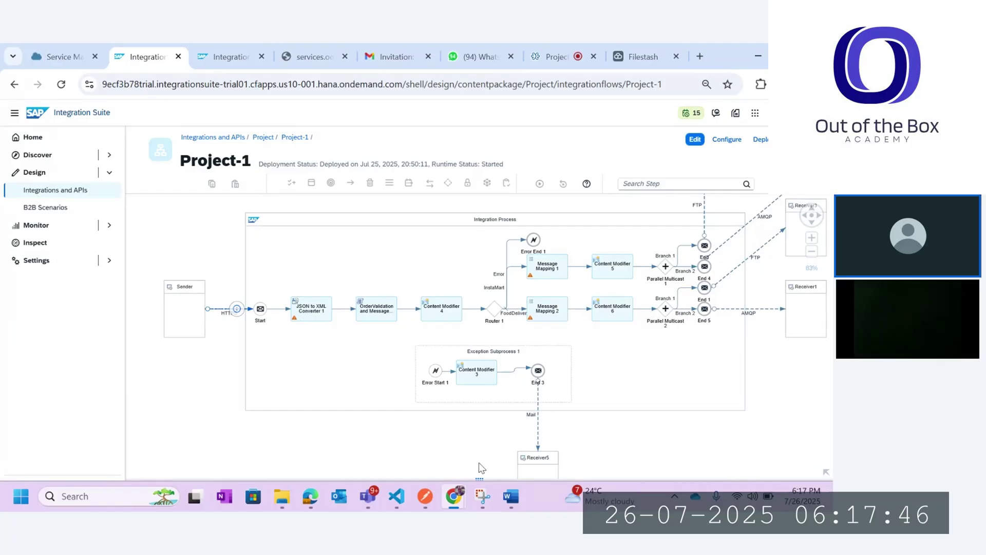
pyautogui.moveTo(479, 478); pyautogui.dragTo(478, 341)
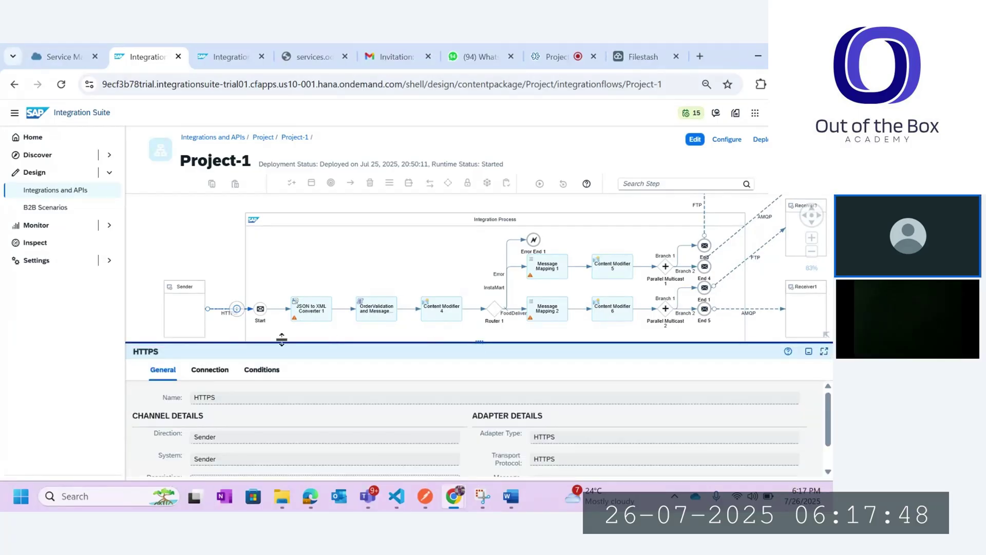
pyautogui.click(210, 369)
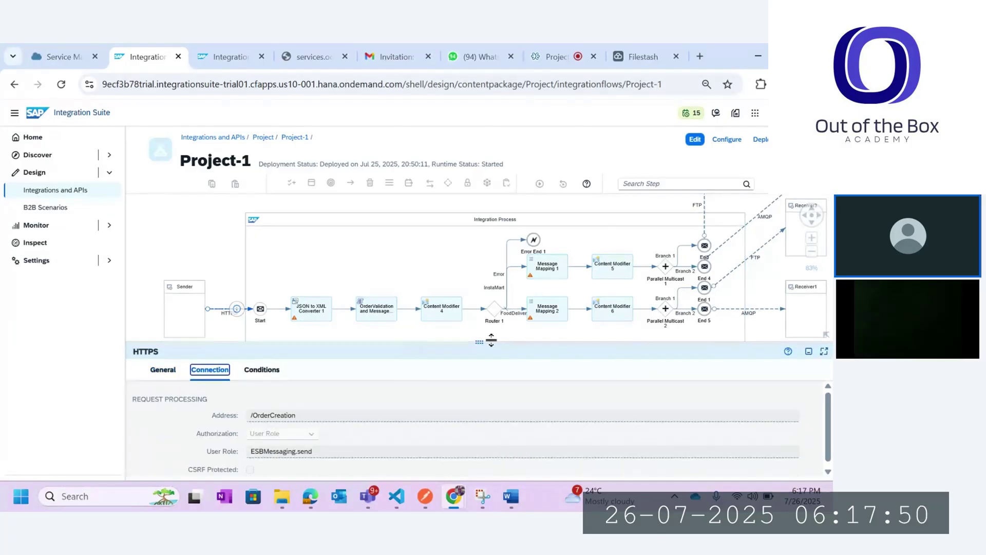
pyautogui.moveTo(492, 339); pyautogui.dragTo(469, 258)
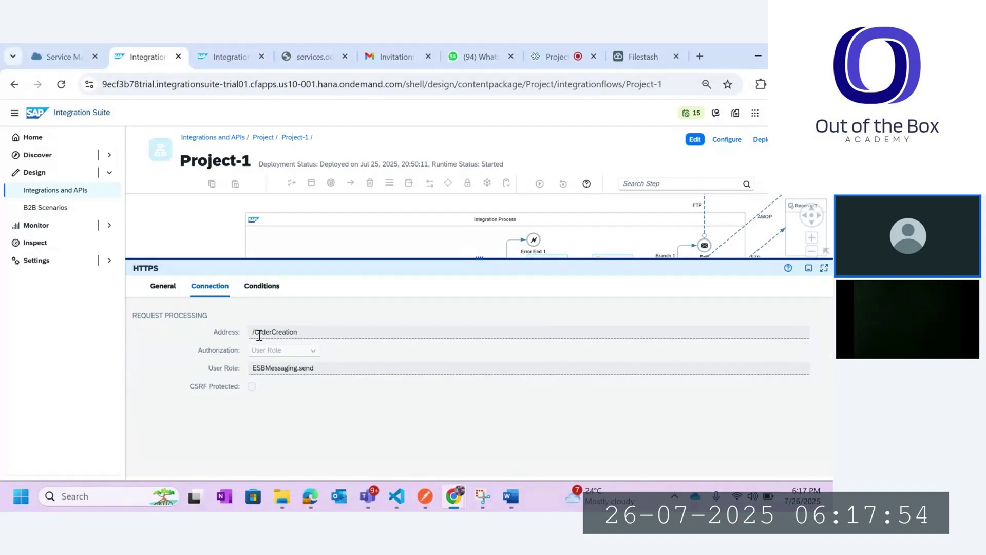
pyautogui.moveTo(307, 333); pyautogui.dragTo(240, 336)
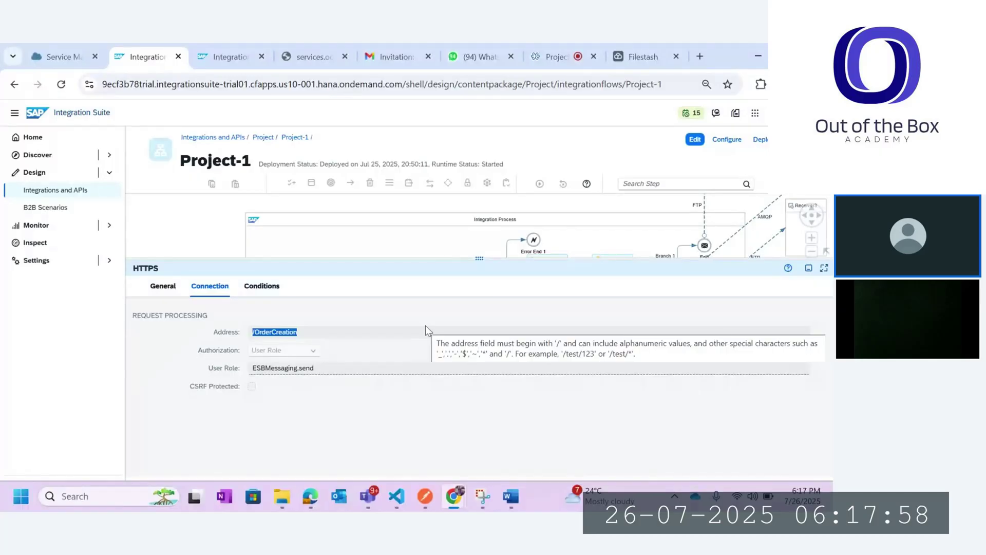
pyautogui.click(413, 432)
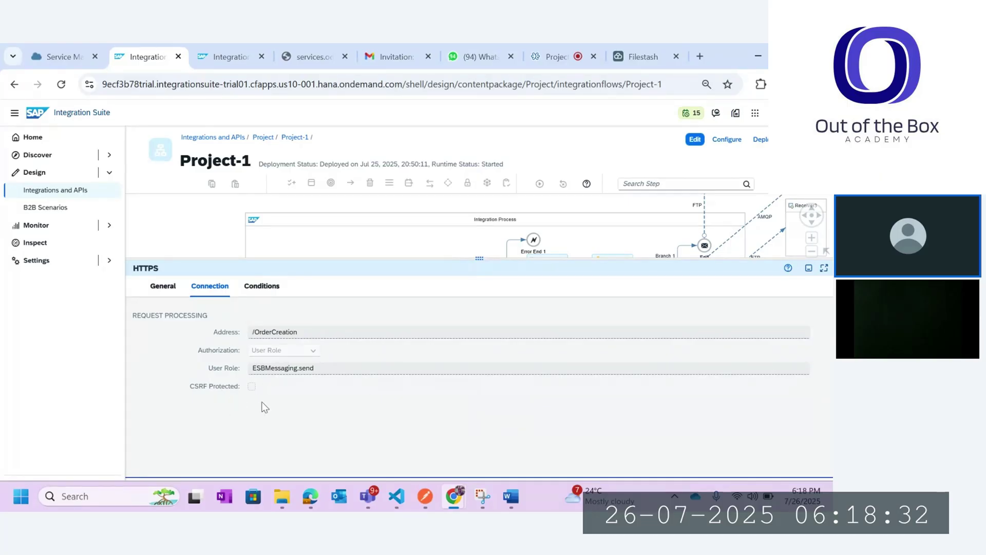
pyautogui.moveTo(468, 259); pyautogui.dragTo(469, 405)
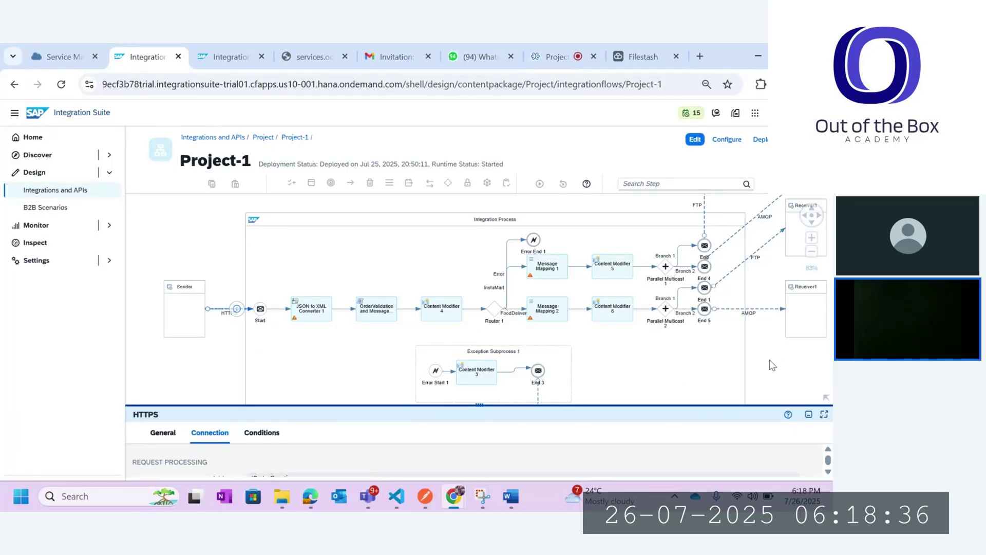
# - Inspect the processing settings of JSON to XML Converter 1, including its namespace mapping and JSON prefix separator
pyautogui.moveTo(769, 364); pyautogui.dragTo(791, 291)
pyautogui.click(338, 235)
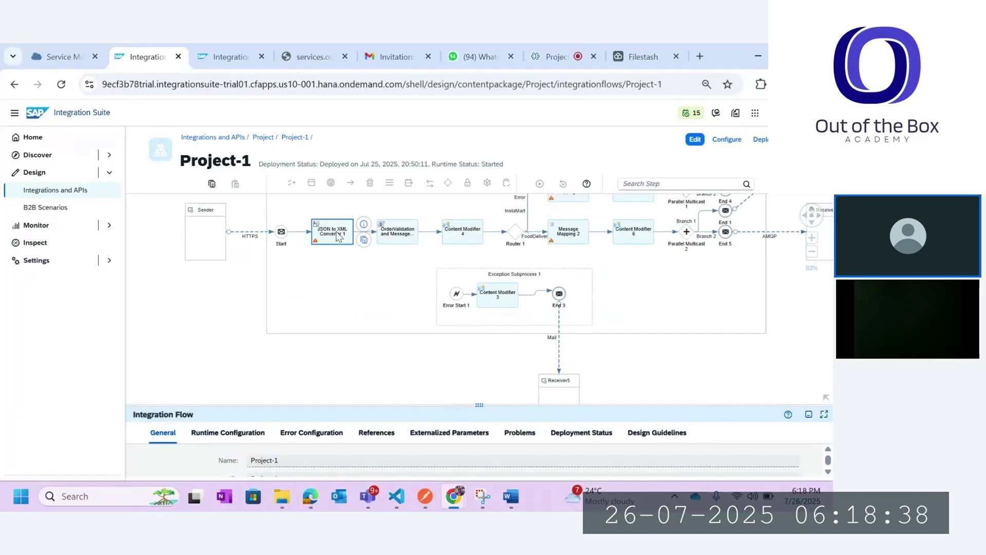
pyautogui.moveTo(482, 406); pyautogui.dragTo(464, 324)
pyautogui.click(208, 319)
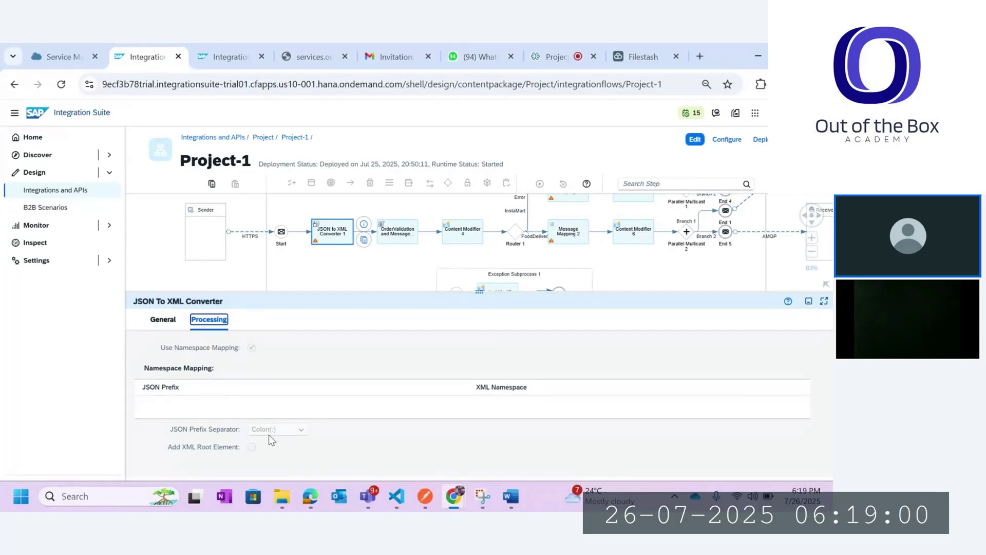
pyautogui.moveTo(270, 433)
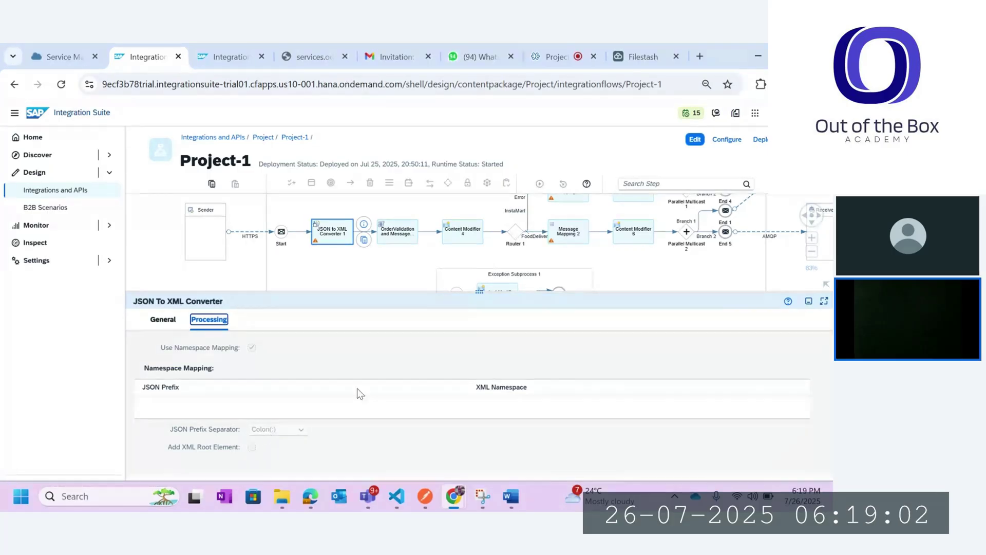
# - Open OrderValidation.groovy from the OrderValidation and Message Log script step, review its code, and return to the Project-1 flow
pyautogui.click(396, 234)
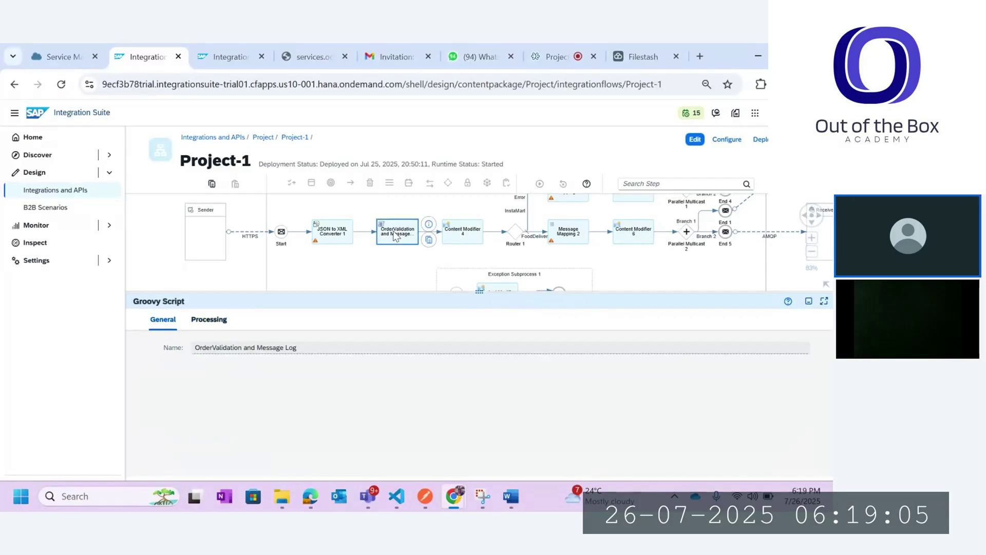
pyautogui.click(205, 321)
pyautogui.click(303, 348)
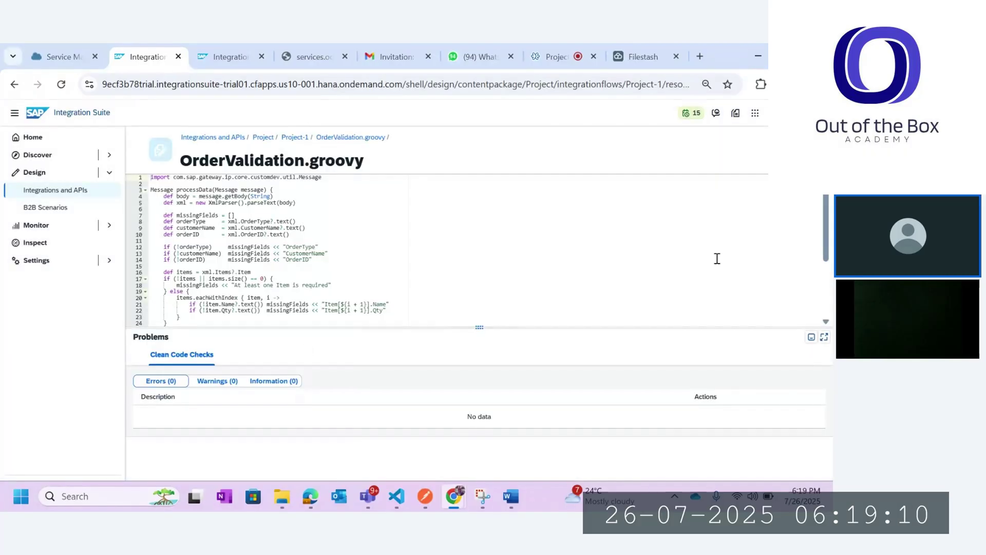
pyautogui.click(359, 240)
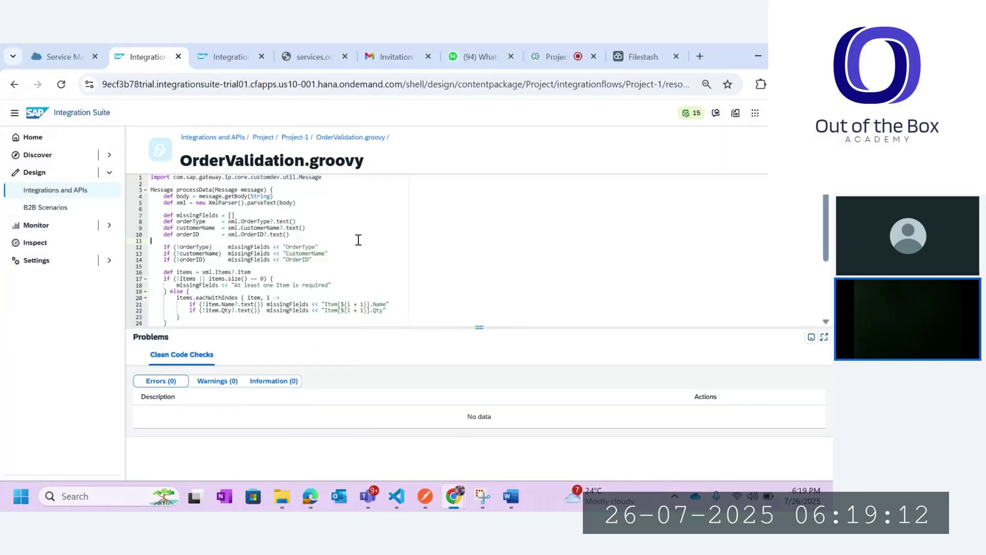
pyautogui.press('Up')
pyautogui.press('Up')
pyautogui.hotkey('ctrl', 'Home')
pyautogui.press('Down')
pyautogui.click(301, 138)
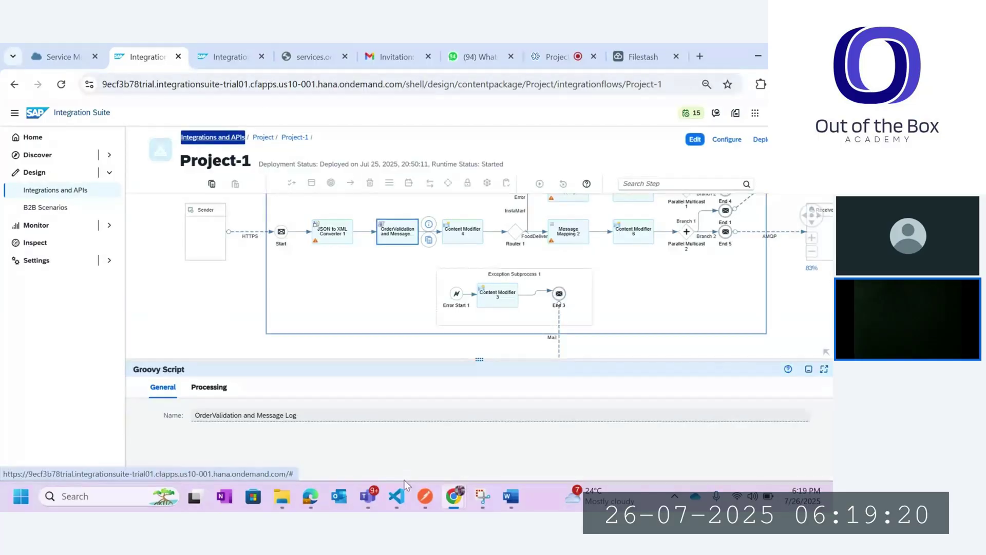
# - Switch to the Project_Swiggy folder in File Explorer and open FoodDelivery_SuccessPayload in VS Code to review the sample order
pyautogui.moveTo(281, 501)
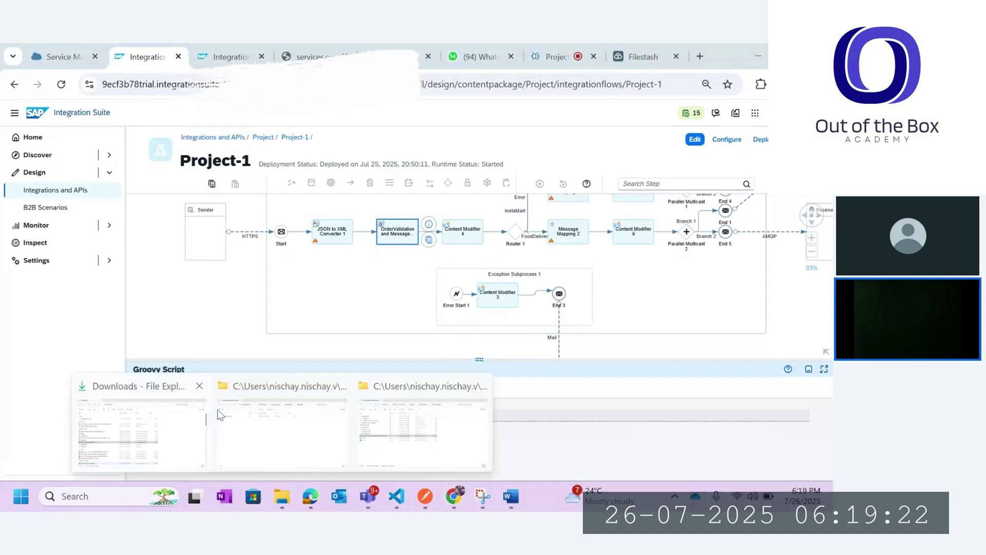
pyautogui.click(355, 427)
pyautogui.click(185, 348)
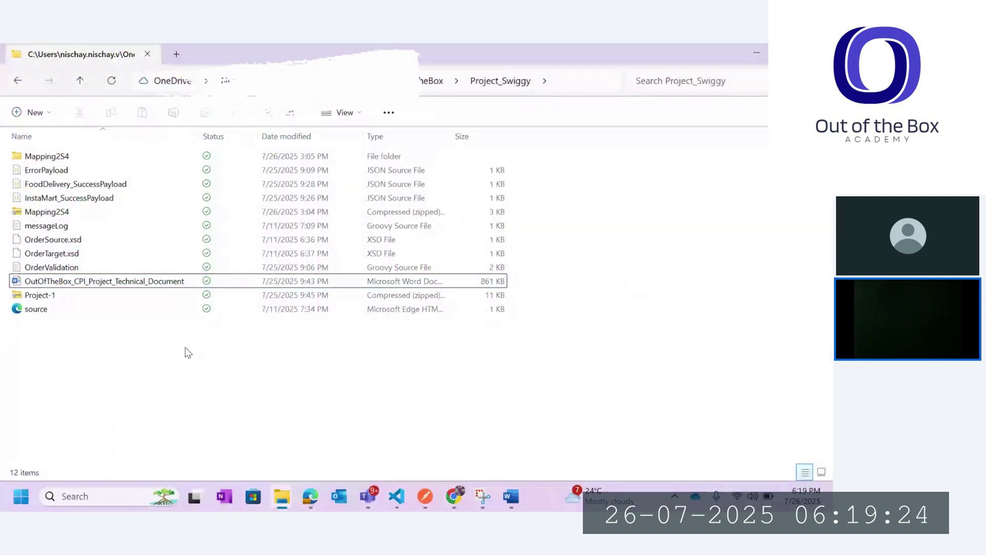
pyautogui.click(70, 186)
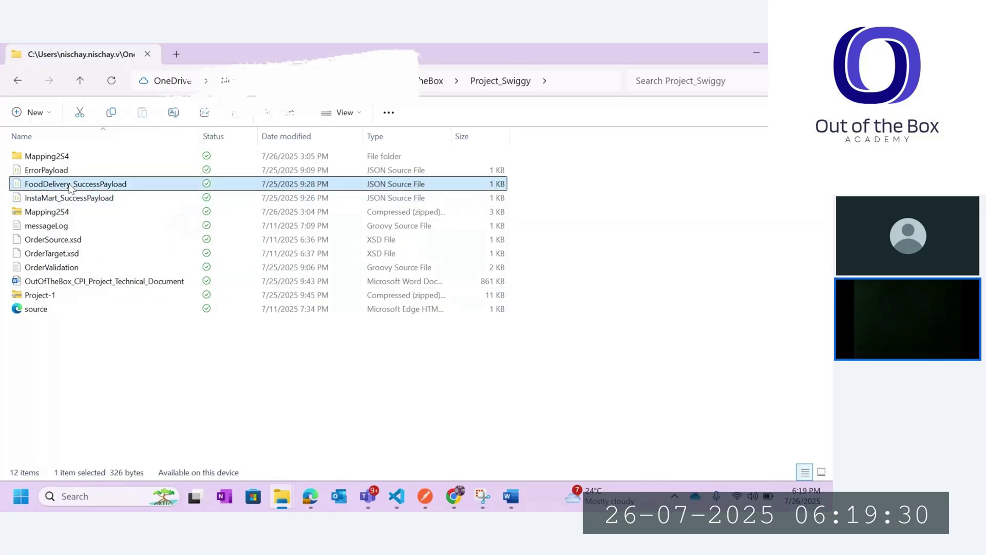
pyautogui.doubleClick(70, 186)
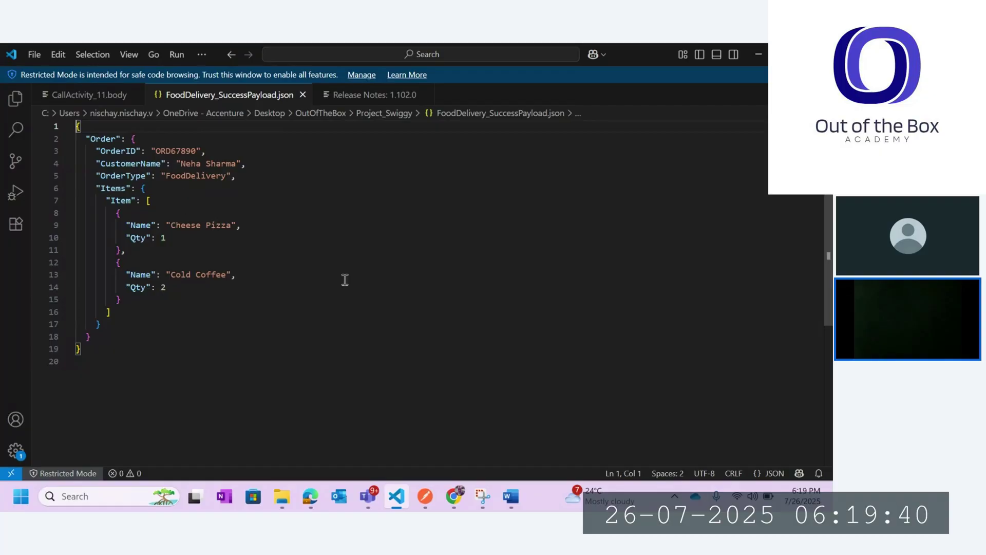
pyautogui.hotkey('alt', 'Tab')
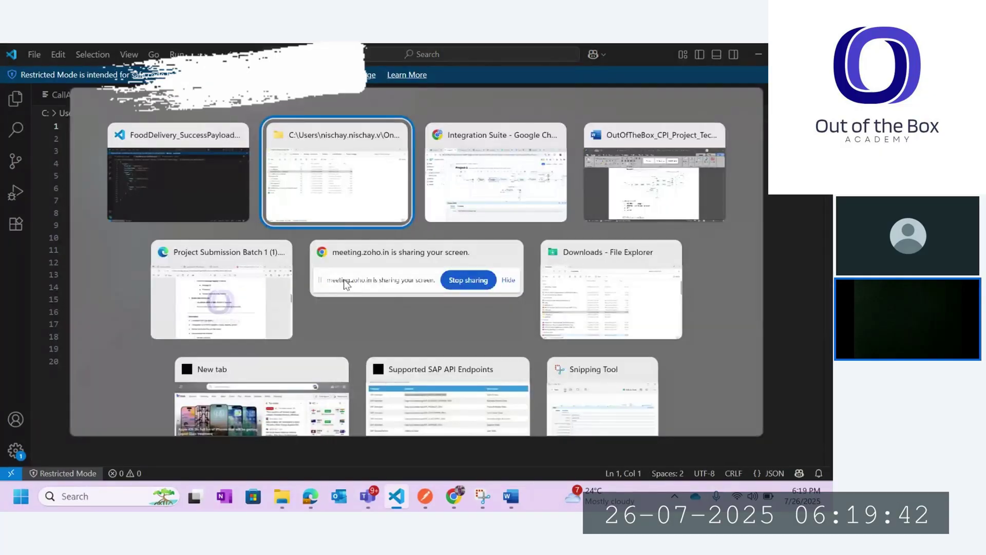
pyautogui.press('Escape')
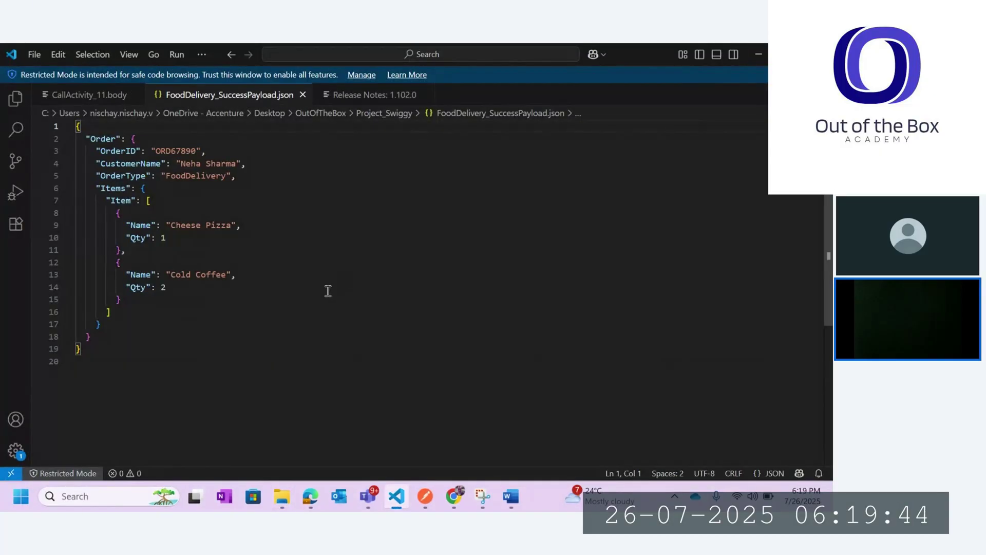
# - Switch back to the Project-1 flow in Integration Suite, reopen OrderValidation.groovy from the OrderValidation and Message Log step, and enlarge its code area
pyautogui.hotkey('alt', 'Tab')
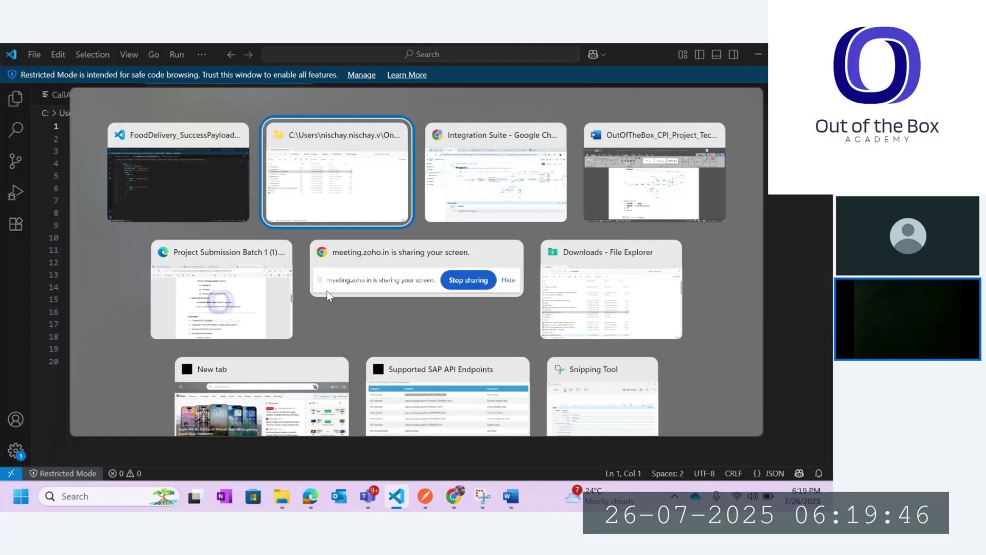
pyautogui.hotkey('alt', 'Tab')
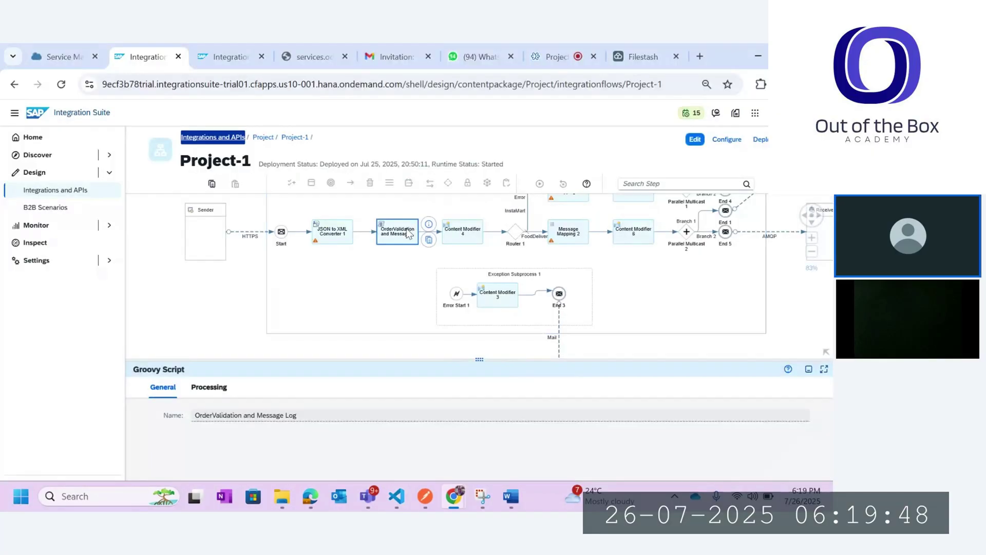
pyautogui.click(206, 388)
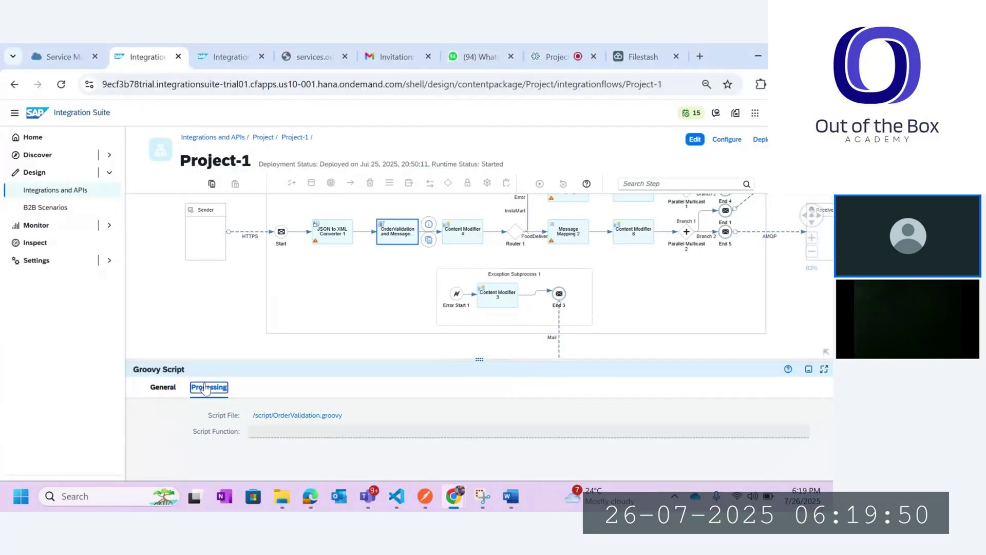
pyautogui.click(304, 412)
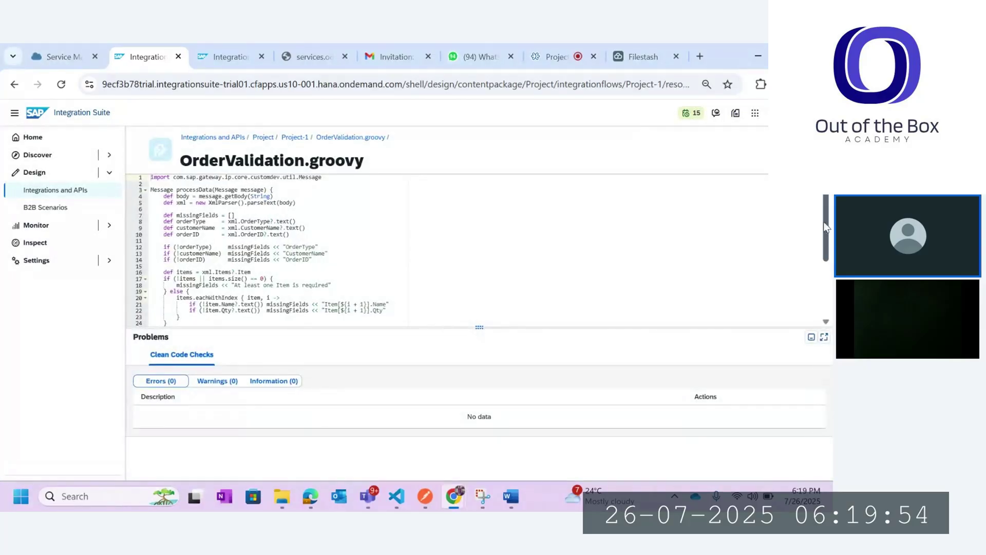
pyautogui.moveTo(475, 326); pyautogui.dragTo(409, 441)
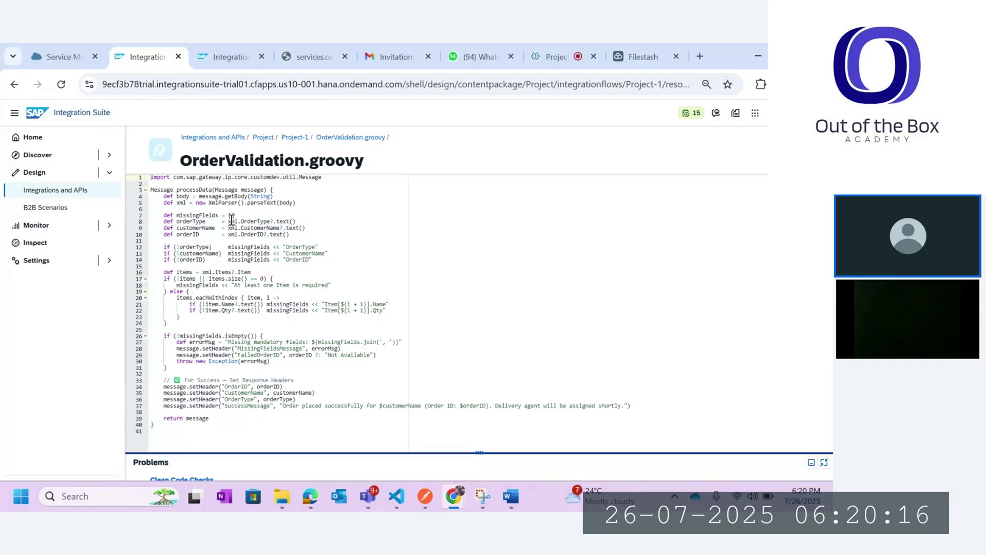
# - Highlight the missingFields check in OrderValidation.groovy, from the if condition on line 26 through the thrown exception on line 30
pyautogui.click(272, 363)
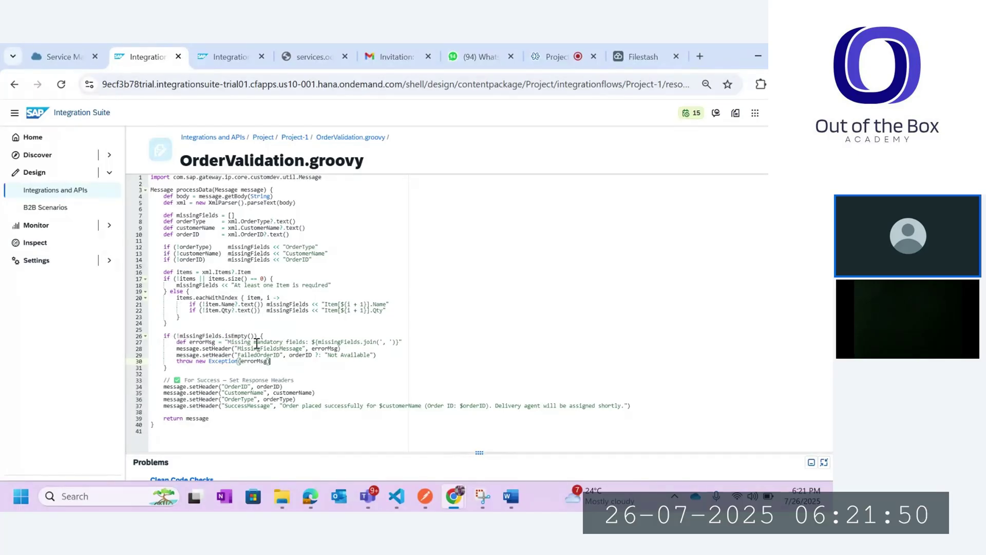
pyautogui.moveTo(271, 362); pyautogui.dragTo(163, 335)
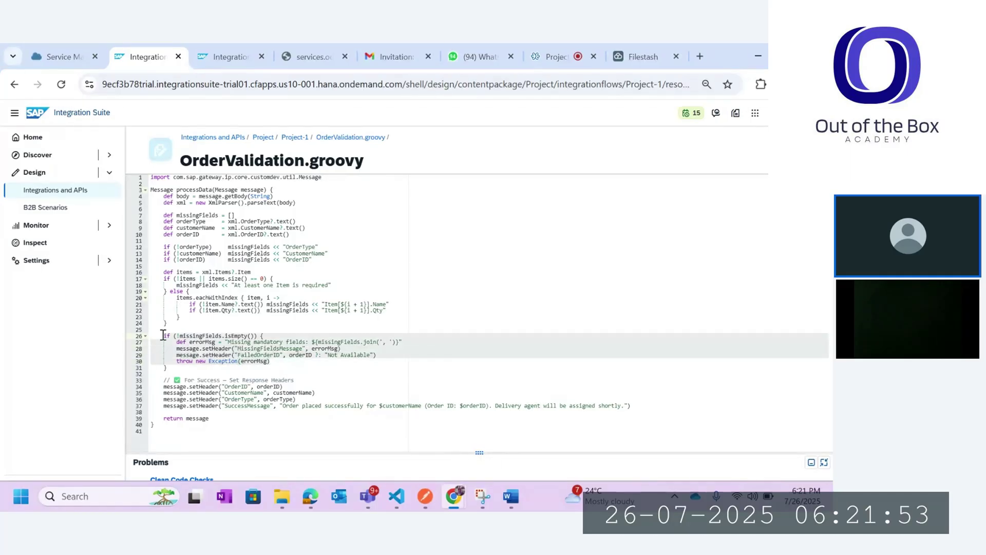
pyautogui.click(471, 363)
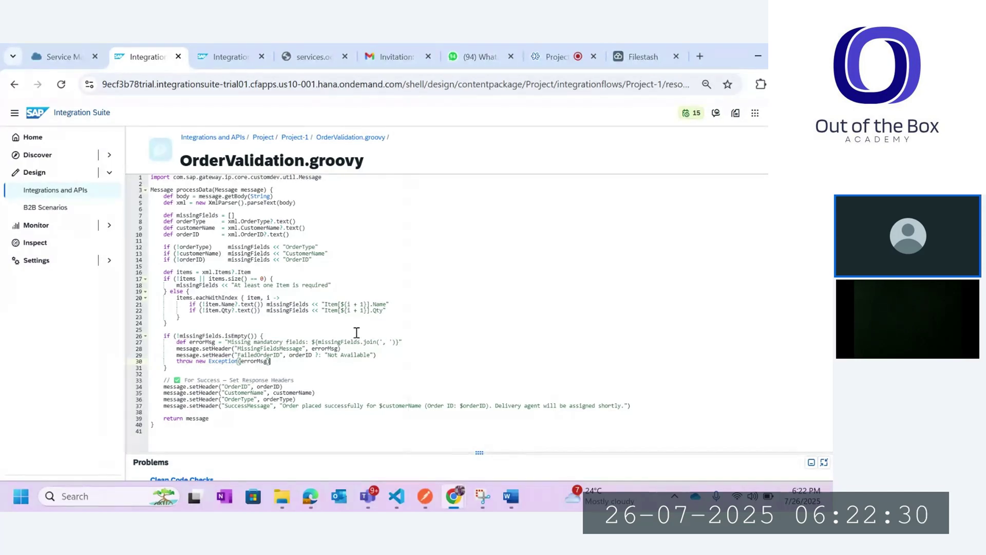
# - Review the script's "Missing mandatory fields" error text and its failure and success header lines, then return to the Project-1 flow
pyautogui.click(228, 344)
pyautogui.moveTo(229, 343); pyautogui.dragTo(296, 343)
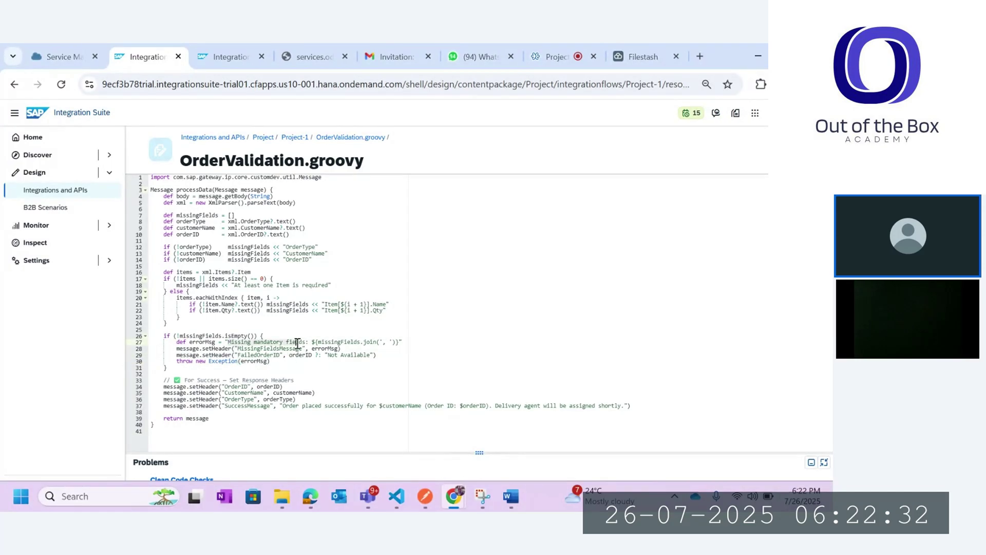
pyautogui.click(321, 350)
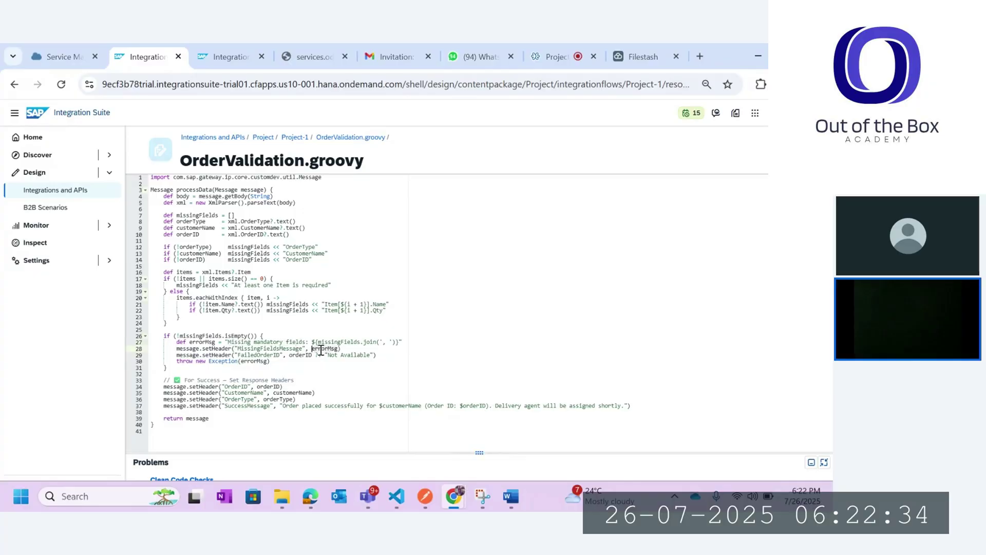
pyautogui.click(222, 355)
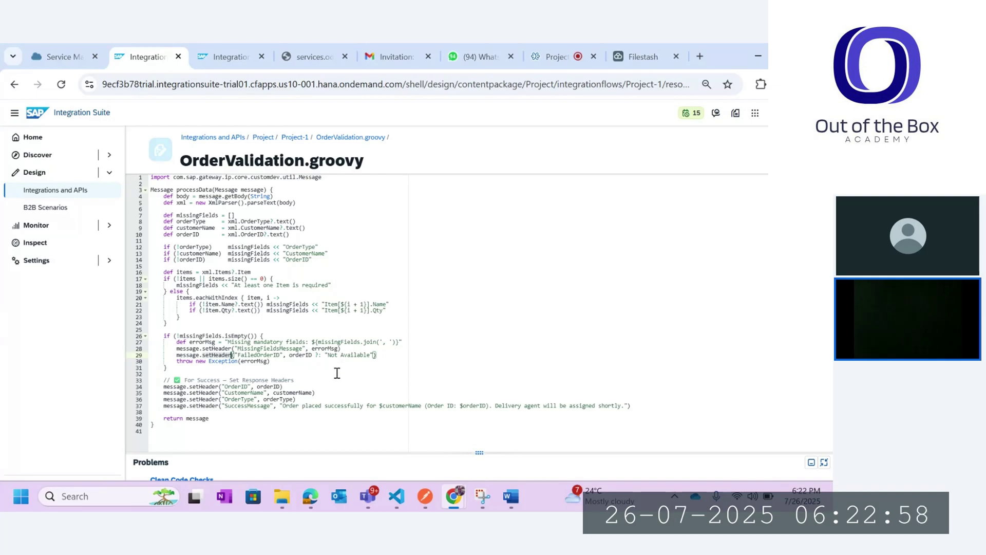
pyautogui.click(310, 378)
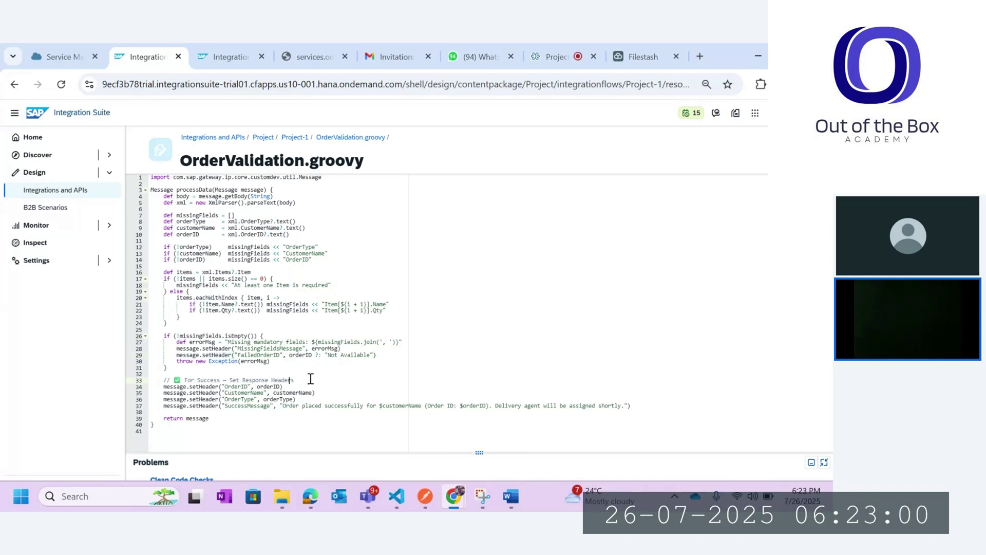
pyautogui.moveTo(461, 344); pyautogui.dragTo(463, 370)
pyautogui.click(720, 363)
pyautogui.moveTo(484, 453); pyautogui.dragTo(481, 436)
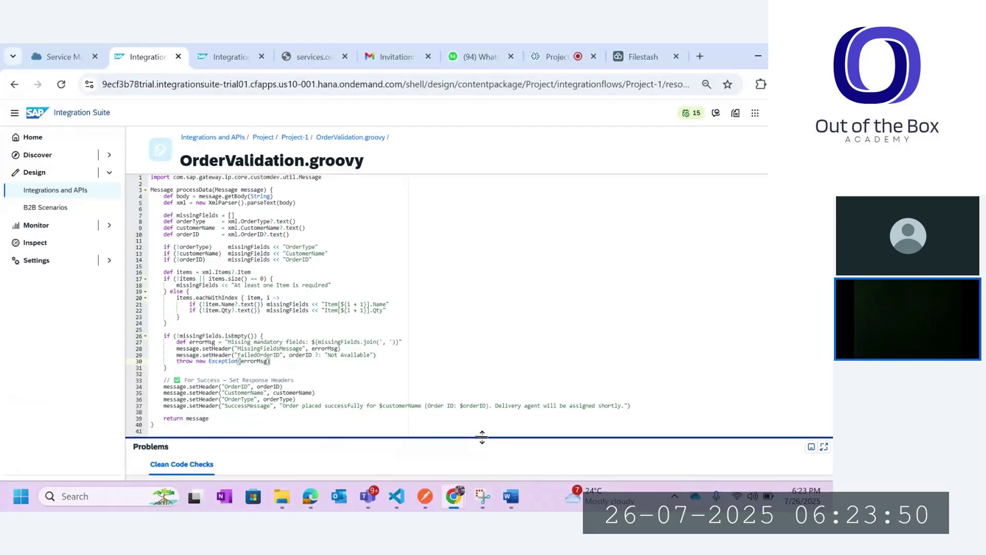
pyautogui.click(301, 138)
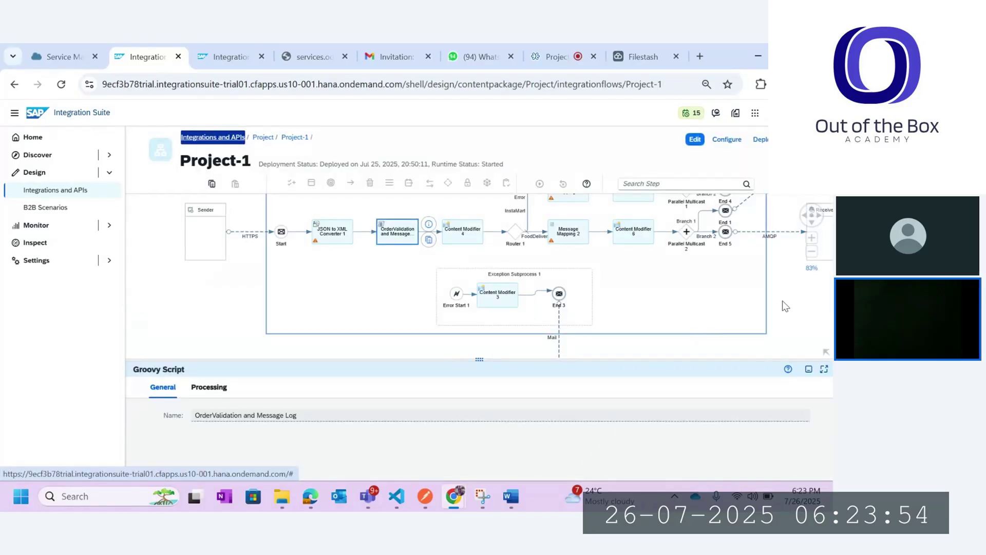
# - Inspect Content Modifier 4's message body and exchange properties, highlighting the Type property, then shrink its properties to reveal the flow
pyautogui.moveTo(786, 304); pyautogui.dragTo(764, 327)
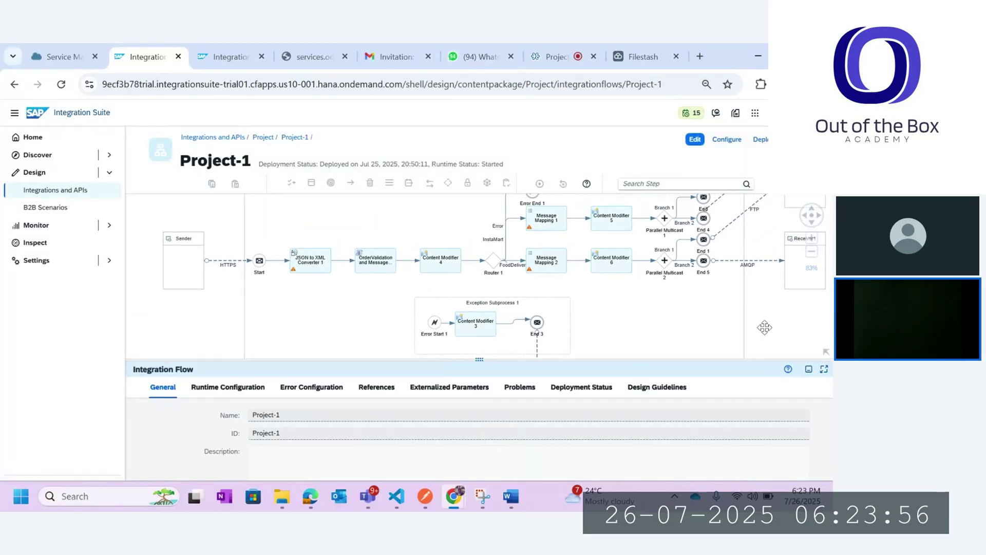
pyautogui.click(445, 255)
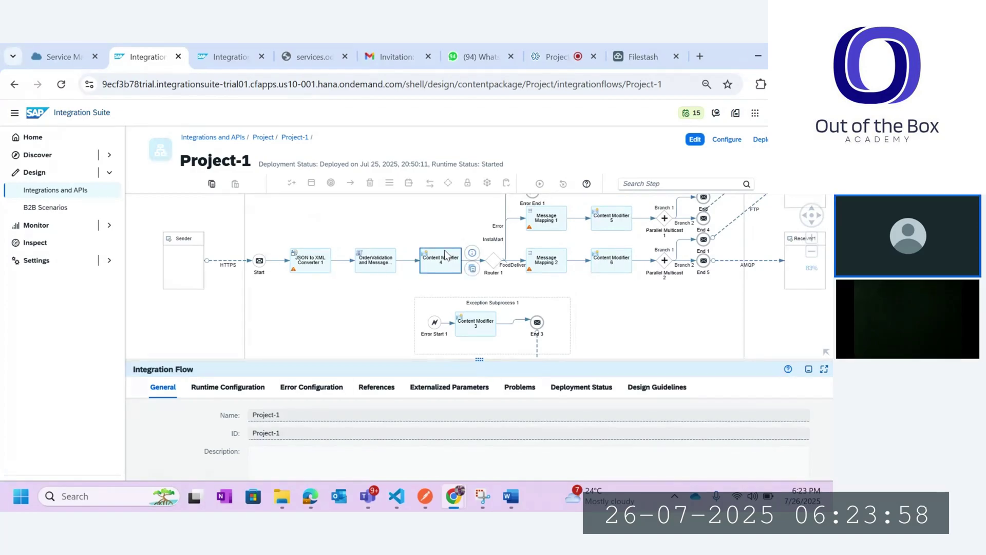
pyautogui.click(374, 390)
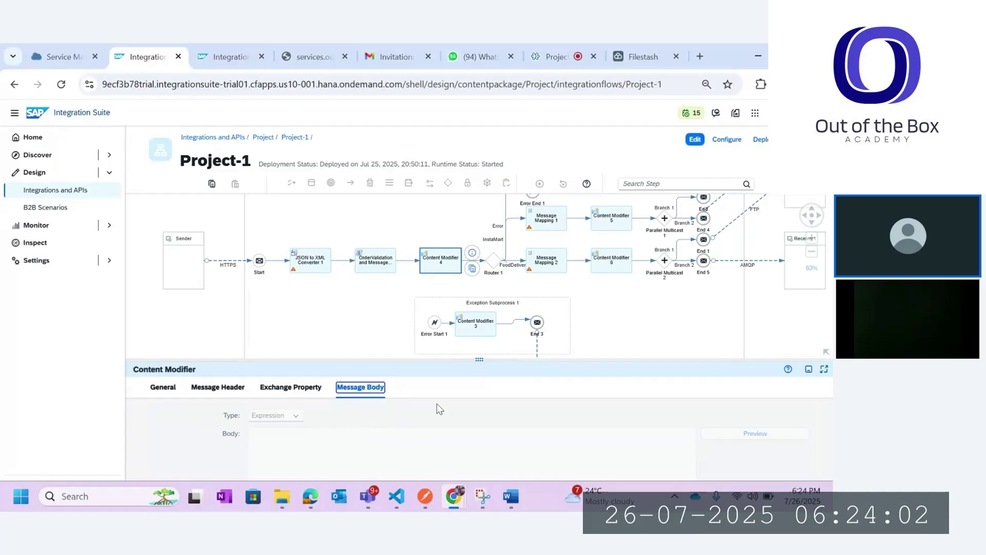
pyautogui.moveTo(481, 358); pyautogui.dragTo(475, 241)
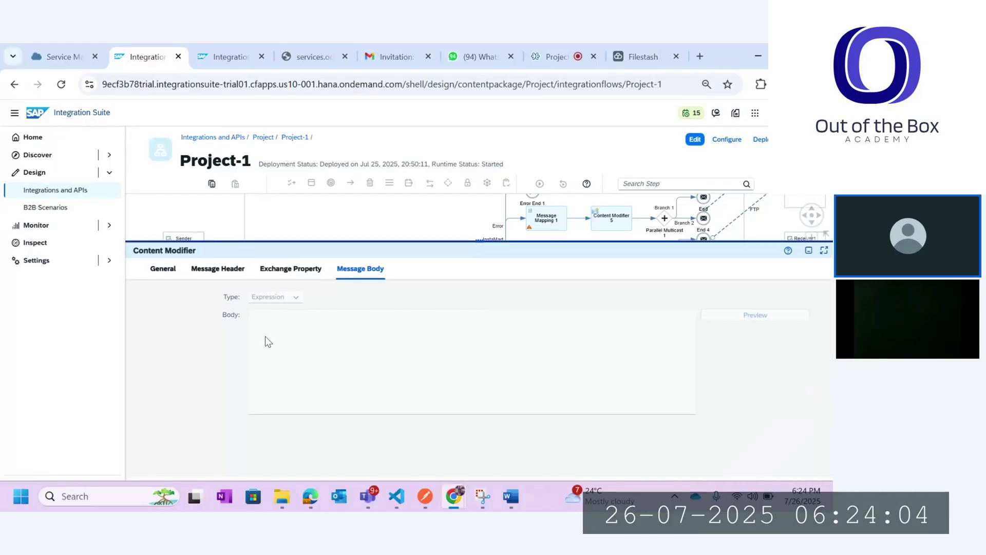
pyautogui.click(288, 270)
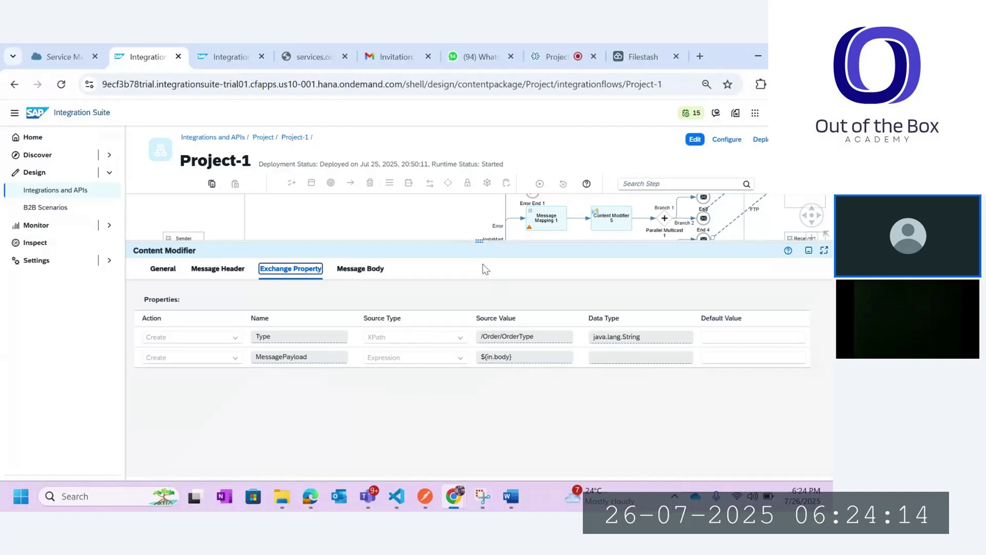
pyautogui.moveTo(479, 241); pyautogui.dragTo(465, 289)
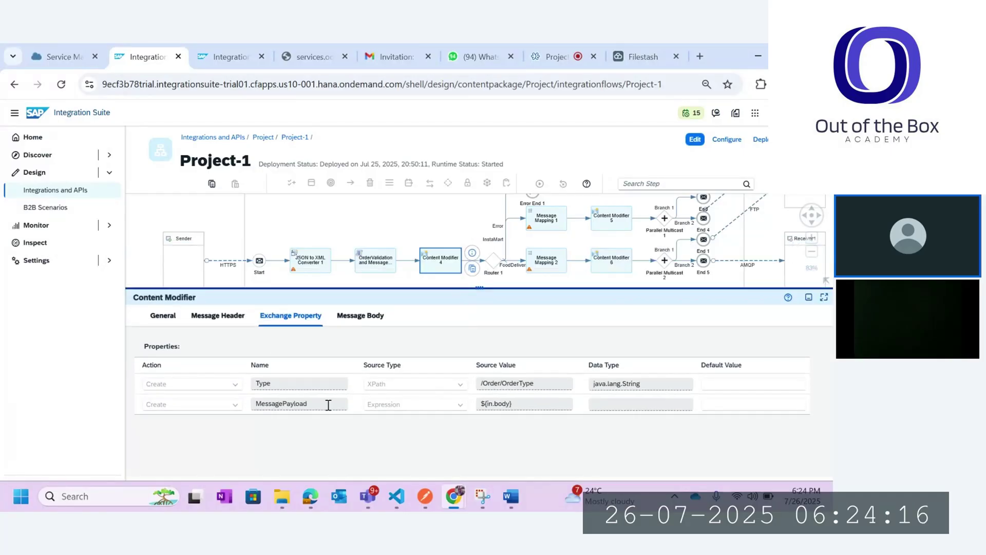
pyautogui.moveTo(271, 384); pyautogui.dragTo(246, 383)
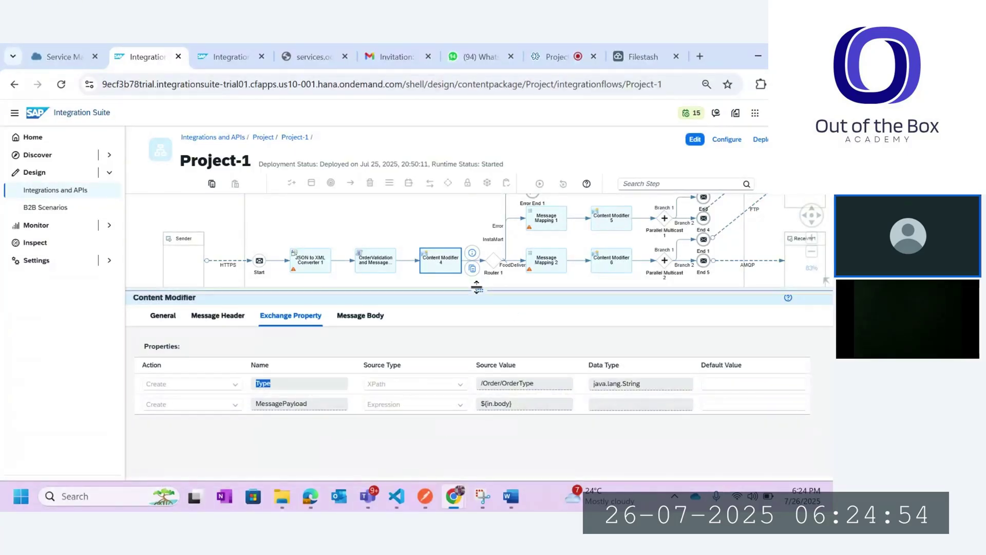
pyautogui.moveTo(476, 286); pyautogui.dragTo(477, 353)
# - Inspect Router 1's processing settings, including the InstaMart, FoodDelivery and Error routing conditions, then shrink its properties to reveal the flow
pyautogui.click(618, 288)
pyautogui.click(493, 261)
pyautogui.click(209, 384)
pyautogui.moveTo(468, 359); pyautogui.dragTo(437, 164)
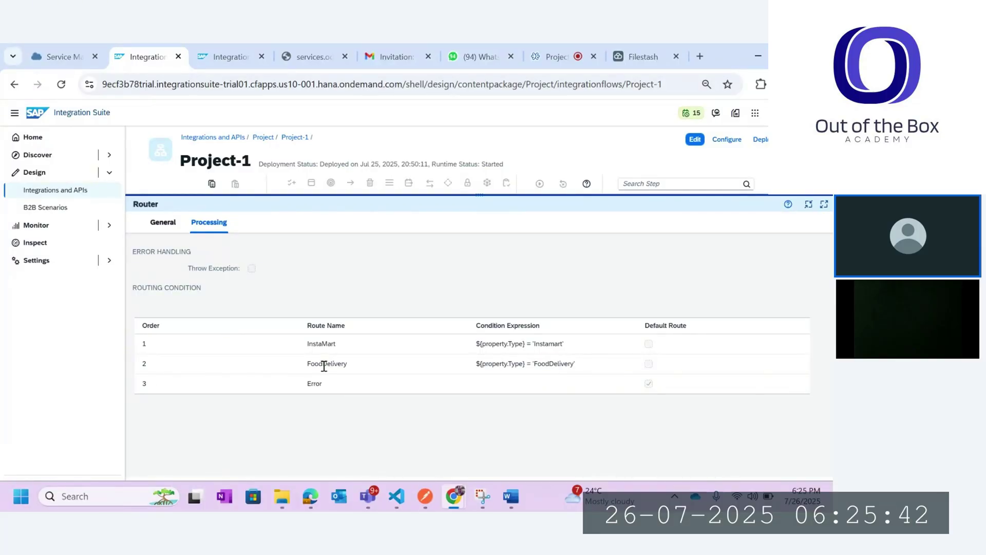
pyautogui.moveTo(478, 194); pyautogui.dragTo(481, 214)
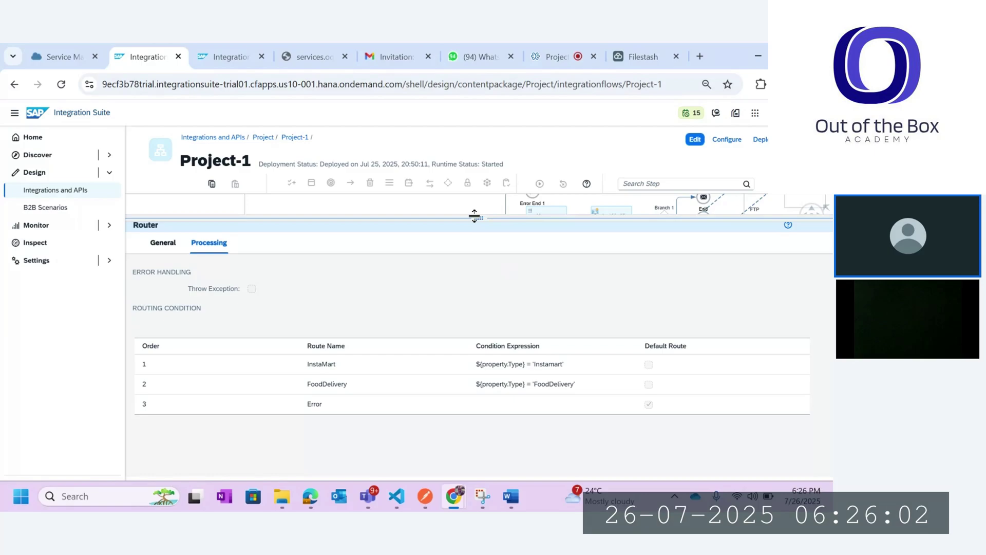
pyautogui.moveTo(475, 215); pyautogui.dragTo(476, 289)
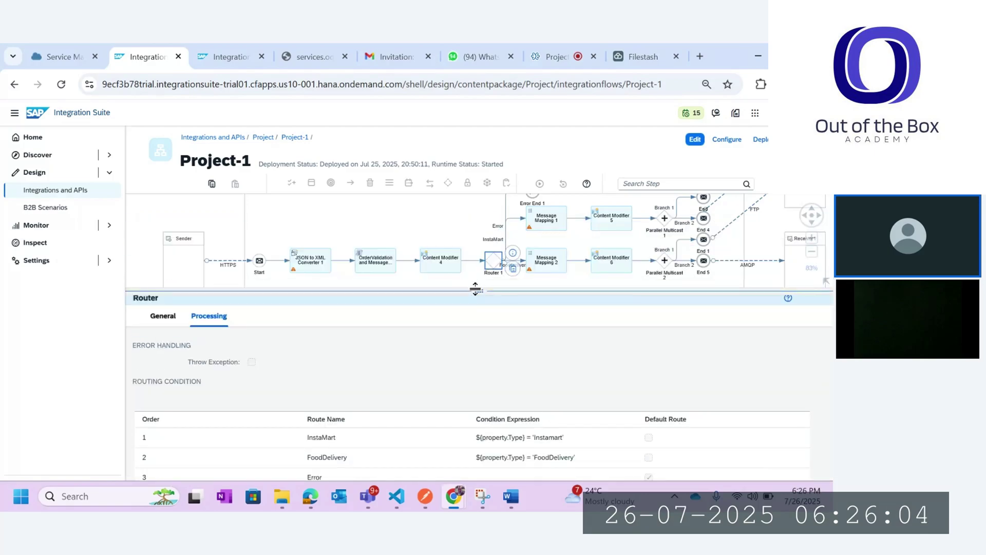
pyautogui.moveTo(475, 289); pyautogui.dragTo(456, 325)
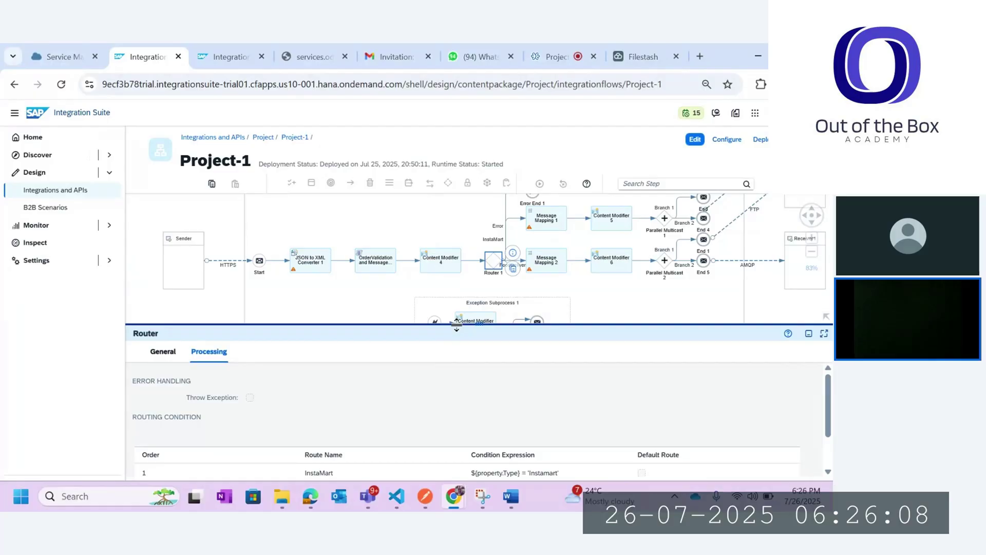
# - Open the Mapping2S4.mmap resource from the processing settings of Message Mapping 2 on the FoodDelivery route
pyautogui.click(758, 293)
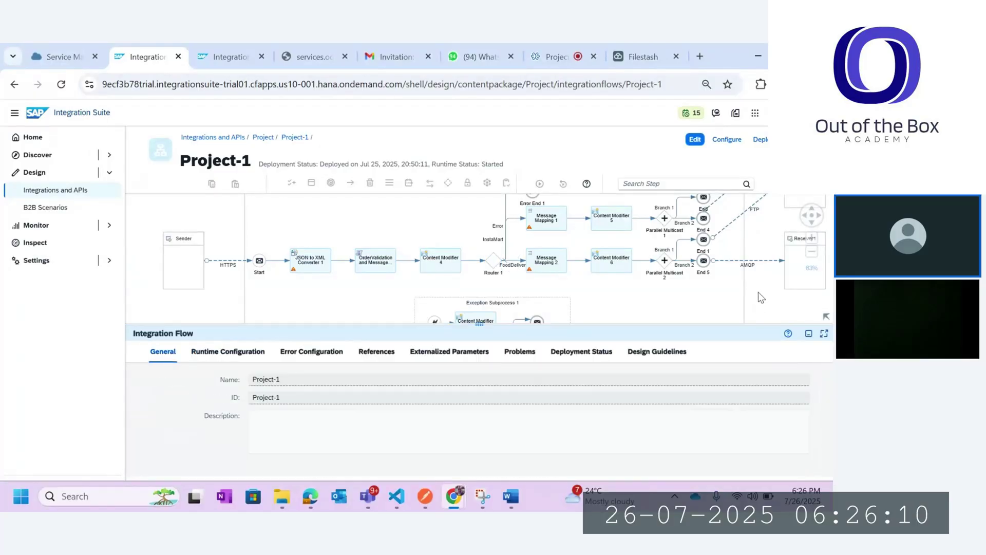
pyautogui.moveTo(758, 291); pyautogui.dragTo(692, 310)
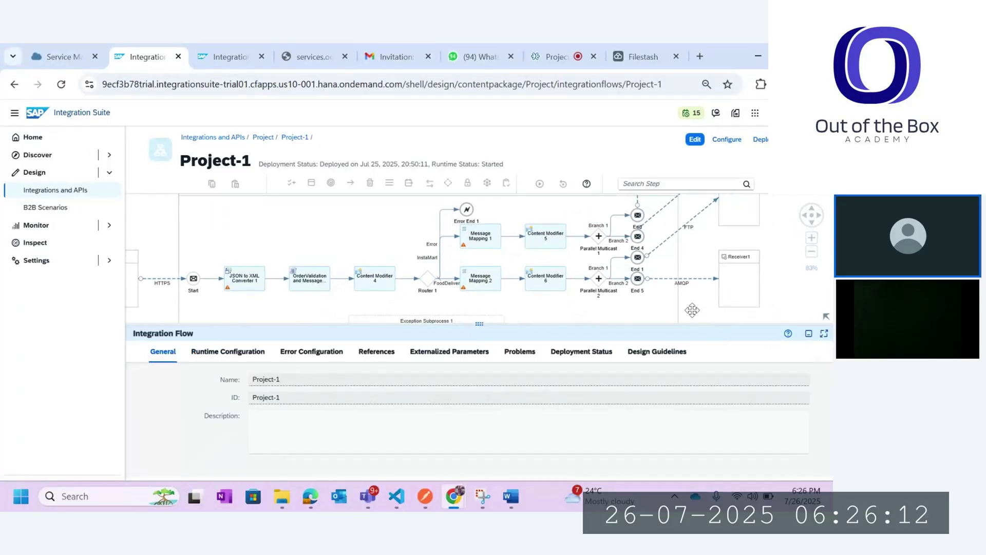
pyautogui.click(490, 279)
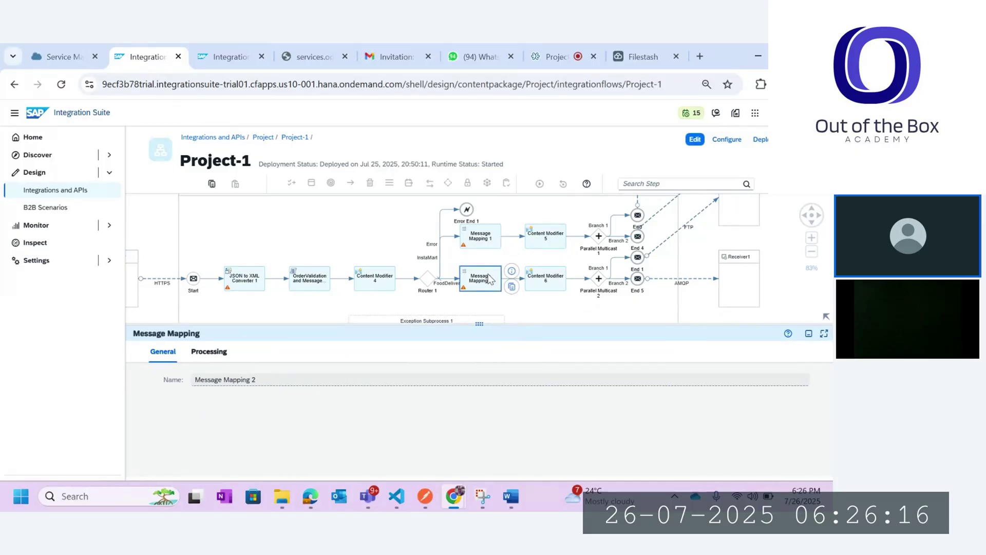
pyautogui.click(208, 352)
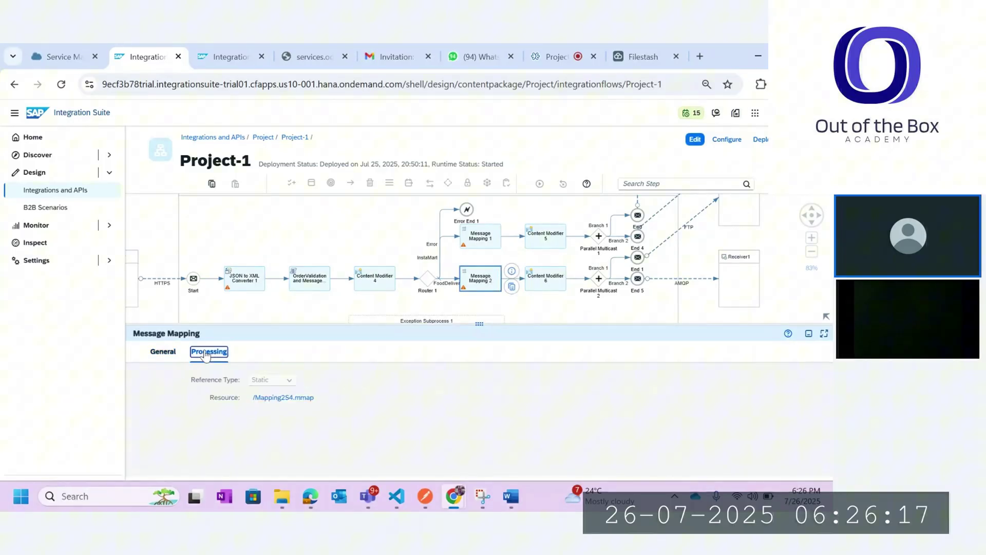
pyautogui.click(286, 398)
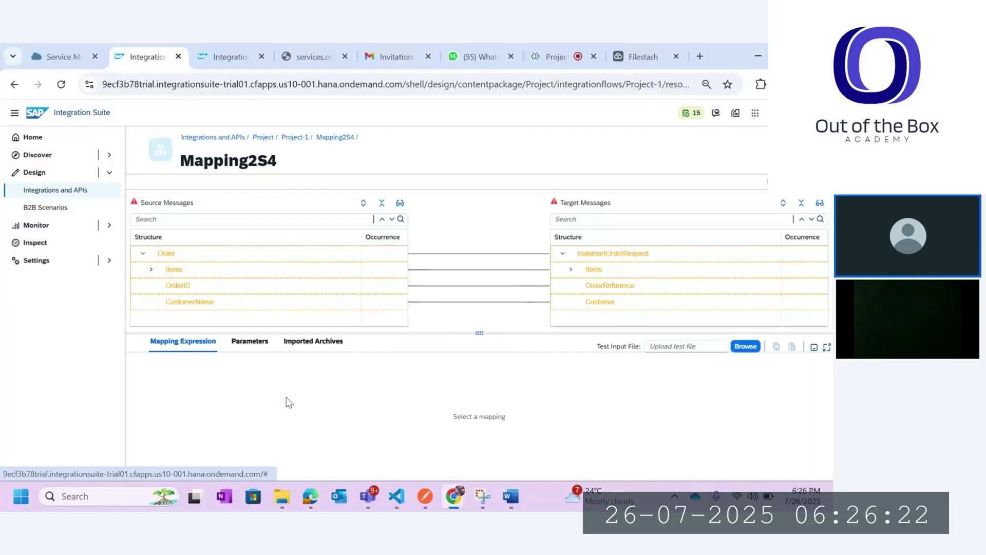
# - Expand the Items, Item and Product nodes in Mapping2S4 to review the source-to-target field mappings, then return to the Project-1 flow
pyautogui.moveTo(482, 333); pyautogui.dragTo(482, 446)
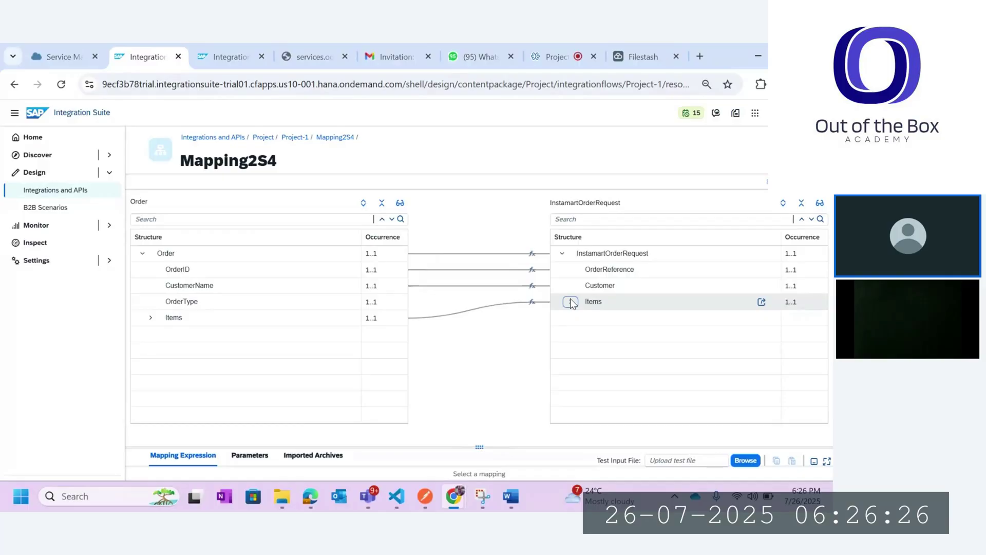
pyautogui.click(572, 303)
pyautogui.click(151, 317)
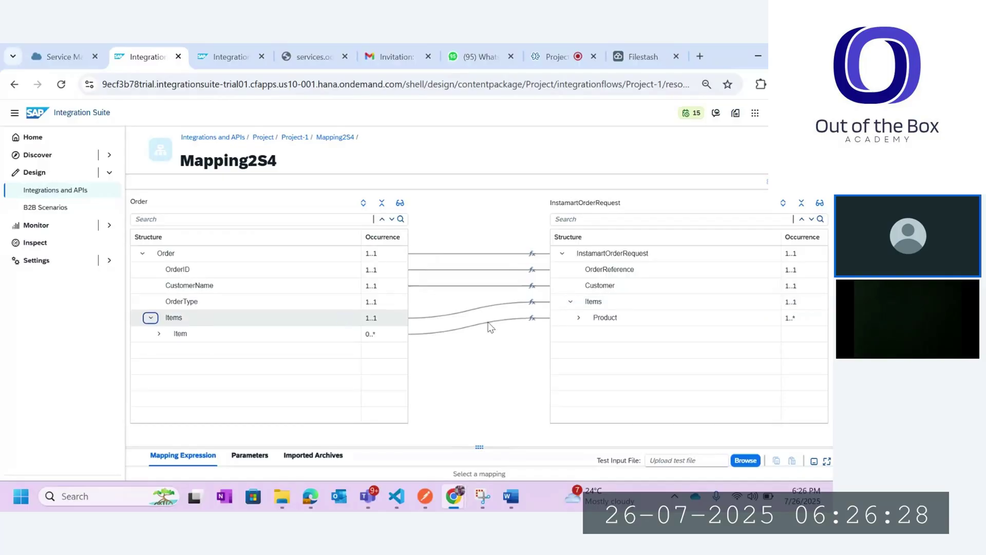
pyautogui.click(578, 317)
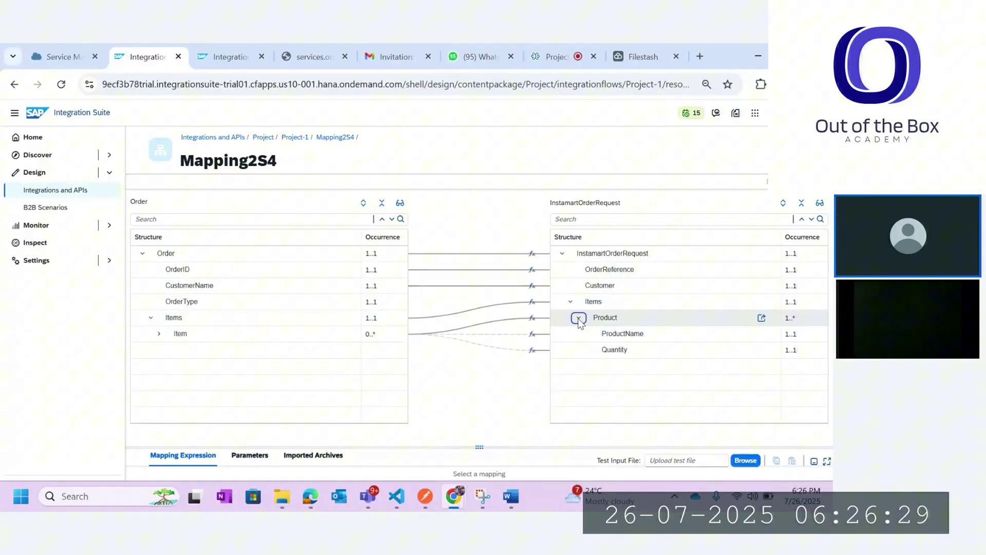
pyautogui.click(159, 334)
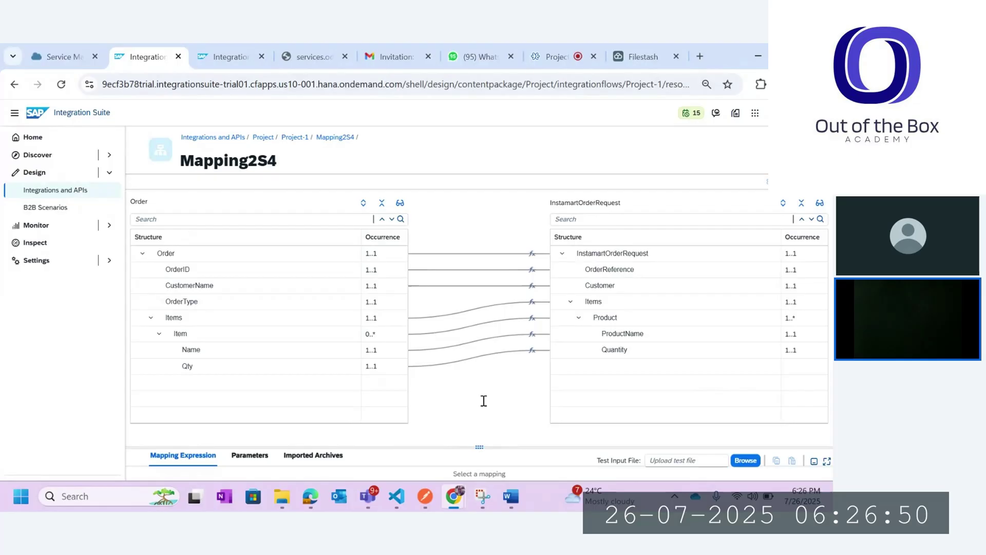
pyautogui.click(298, 138)
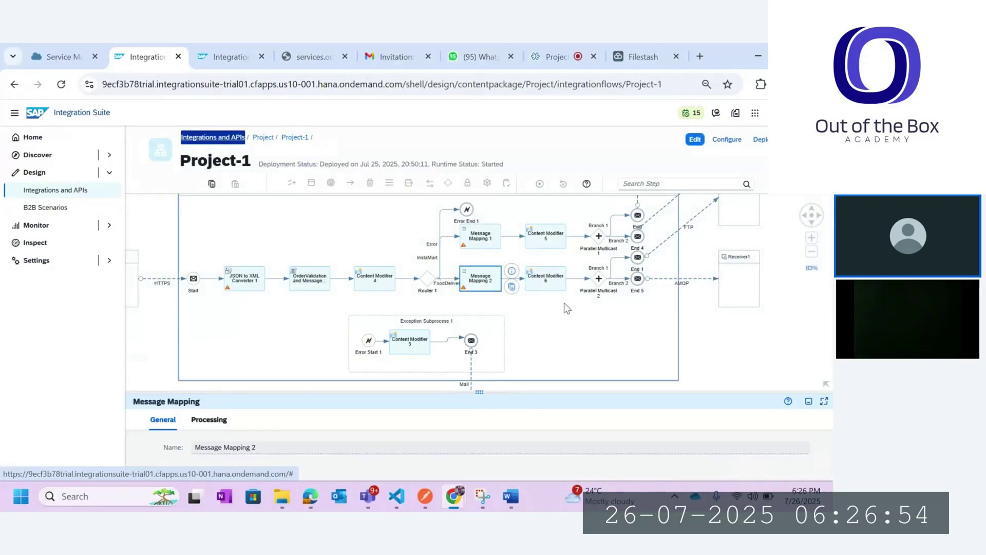
# - Review the message body of Content Modifier 6 on the FoodDelivery route, then shrink its properties and return to the flow-level selection
pyautogui.click(537, 282)
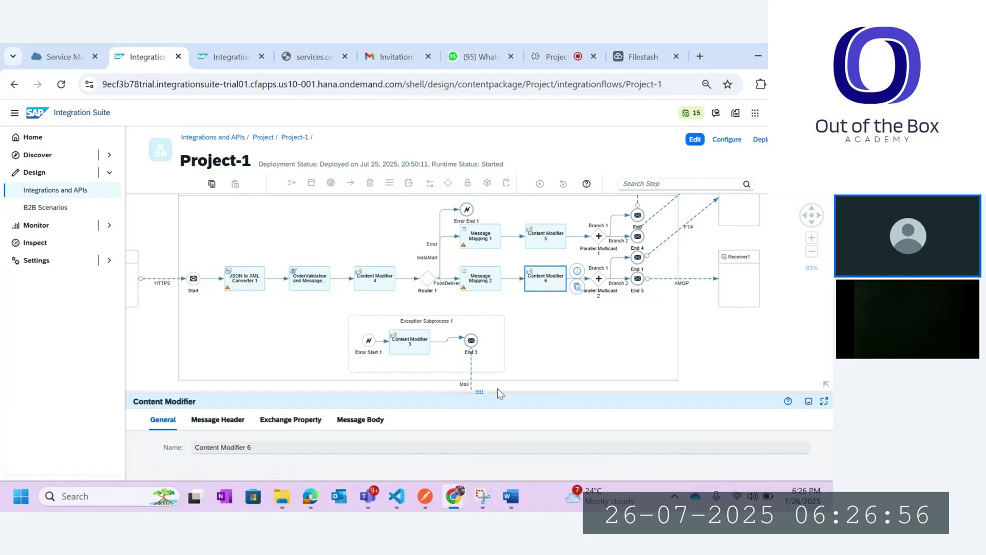
pyautogui.moveTo(495, 392); pyautogui.dragTo(370, 210)
pyautogui.click(352, 237)
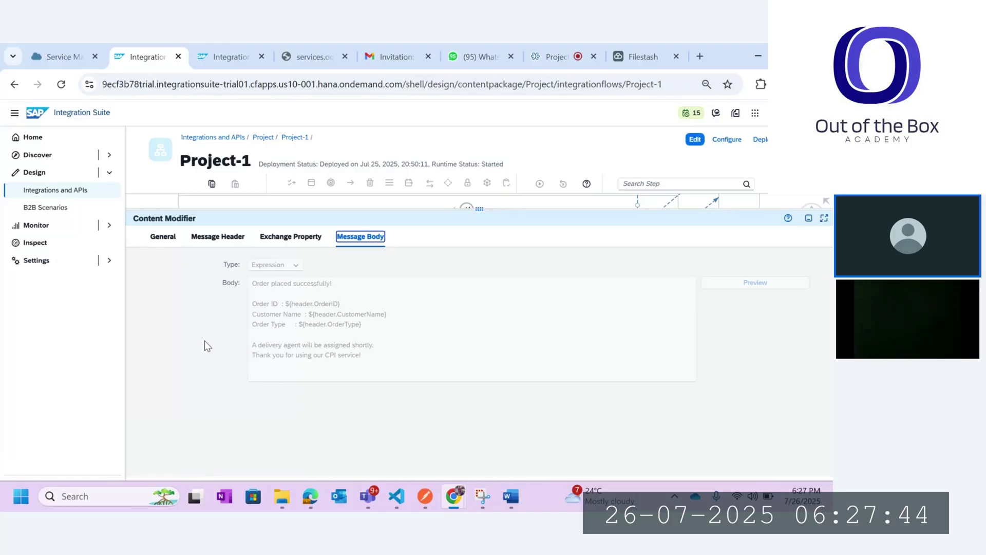
pyautogui.moveTo(478, 208); pyautogui.dragTo(486, 386)
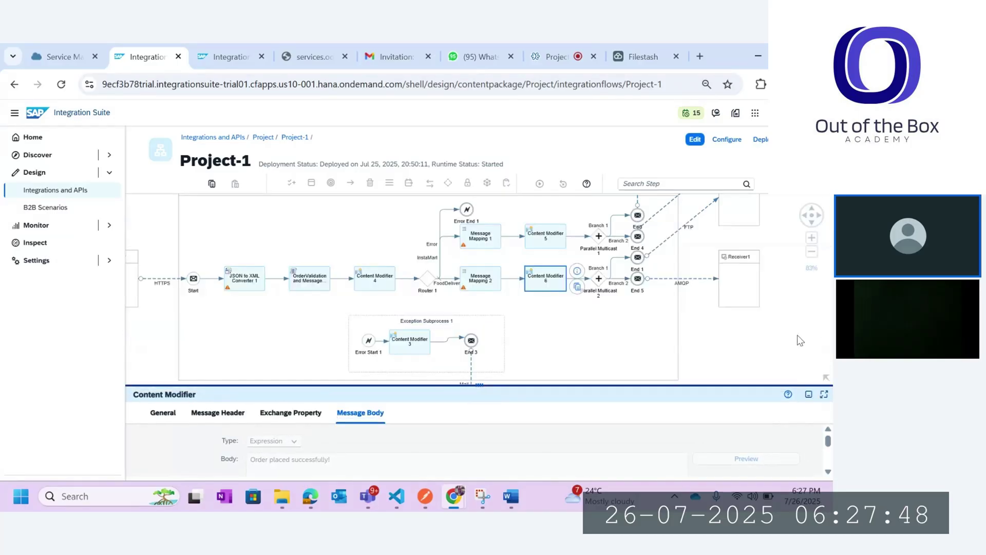
pyautogui.click(738, 358)
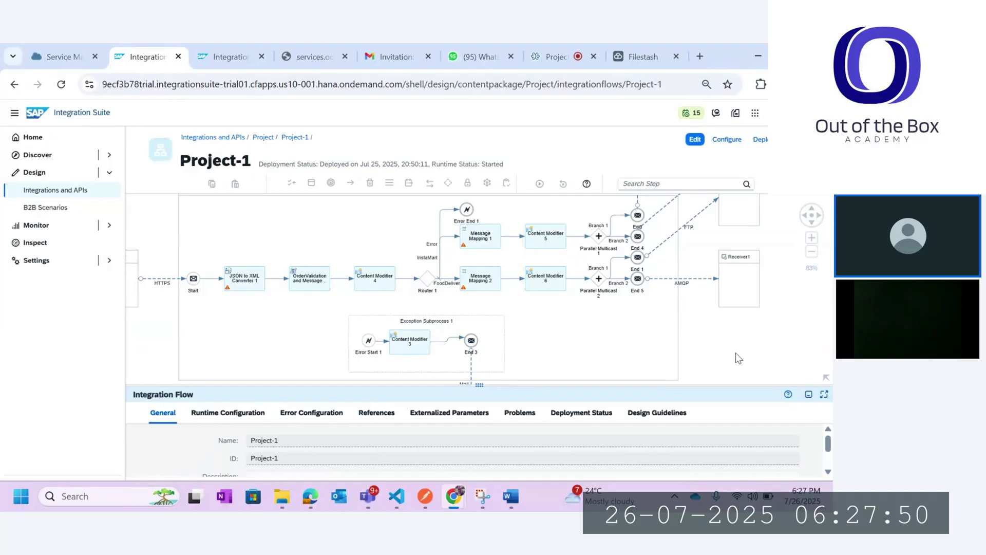
# - Look over the flow's branches and receivers and inspect the general properties of Parallel Multicast 2, then deselect it
pyautogui.moveTo(720, 341); pyautogui.dragTo(692, 345)
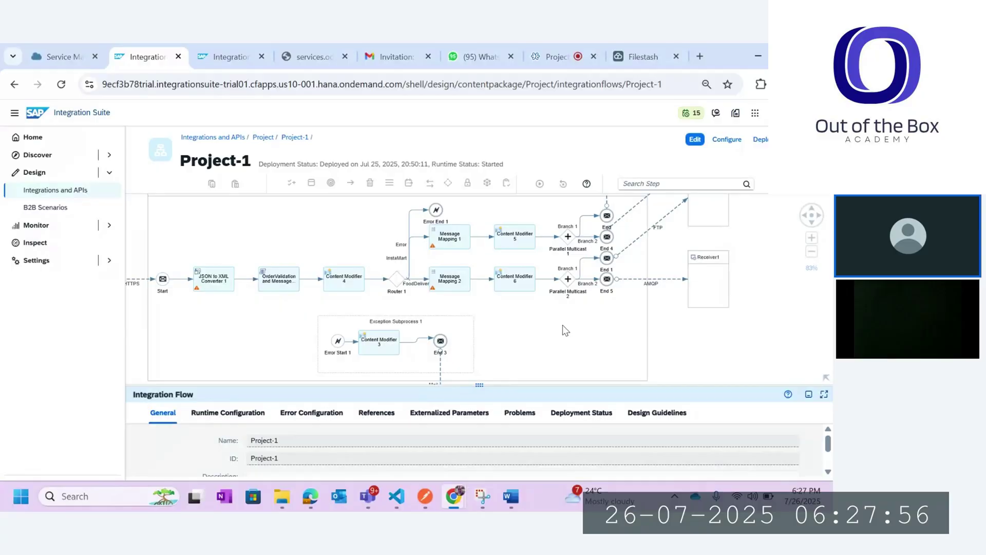
pyautogui.moveTo(757, 305); pyautogui.dragTo(736, 361)
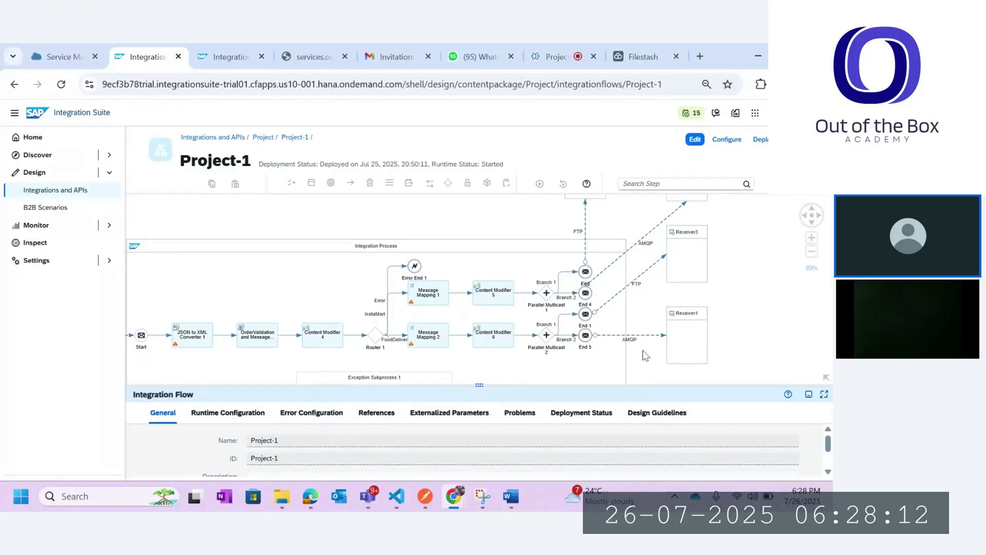
pyautogui.moveTo(643, 350); pyautogui.dragTo(768, 236)
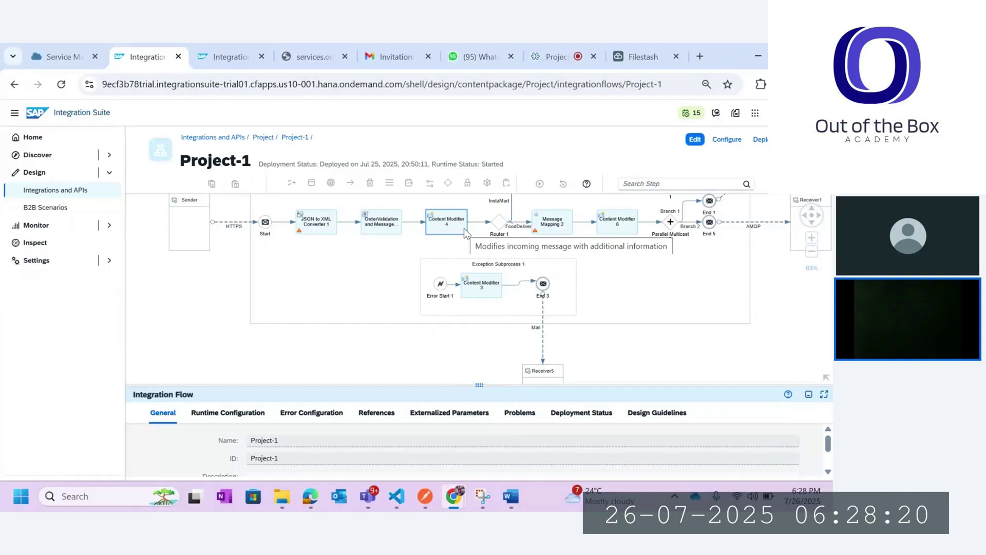
pyautogui.moveTo(782, 285); pyautogui.dragTo(682, 370)
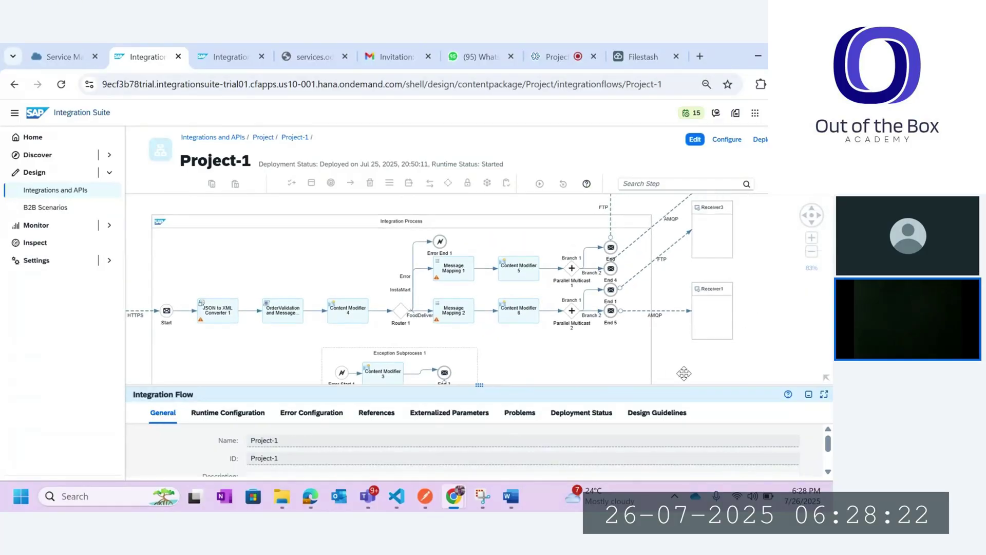
pyautogui.click(572, 310)
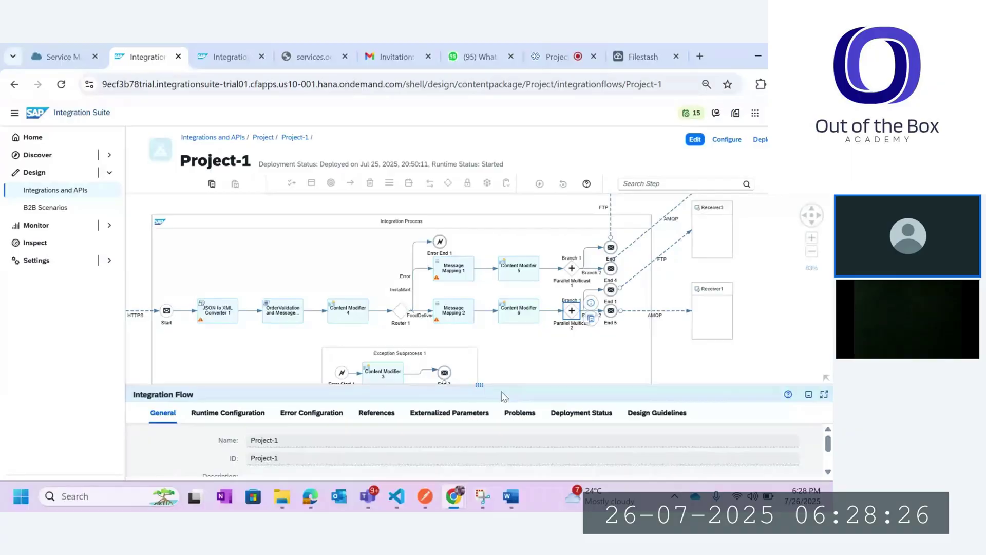
pyautogui.moveTo(479, 384); pyautogui.dragTo(476, 347)
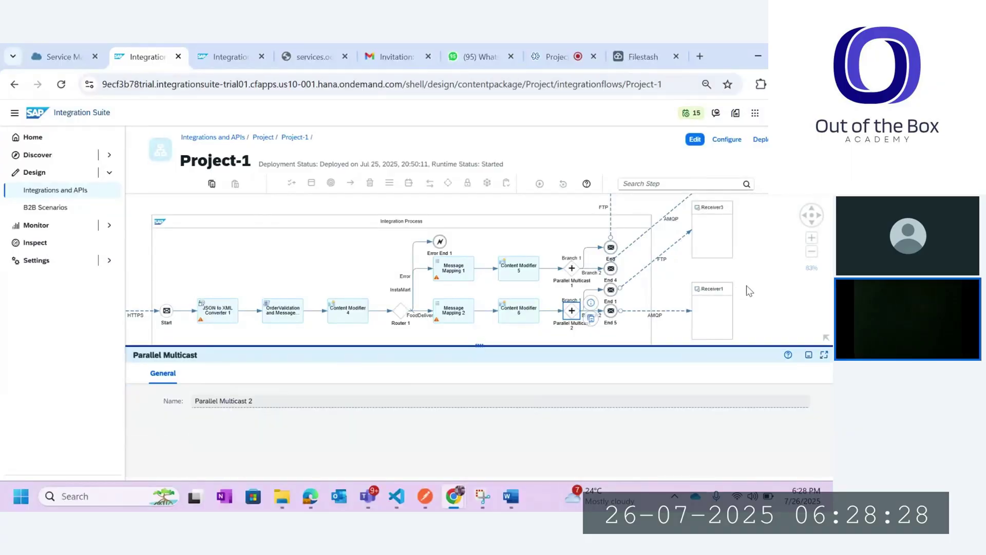
pyautogui.click(668, 300)
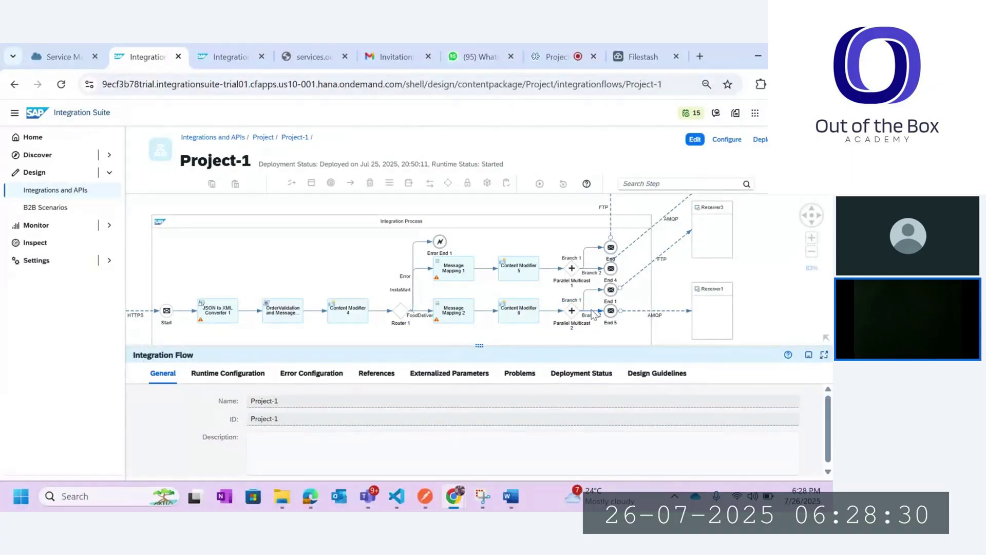
# - Inspect the general, connection and processing settings of the AMQP adapter to Receiver1, then shrink its properties to reveal the flow
pyautogui.click(669, 311)
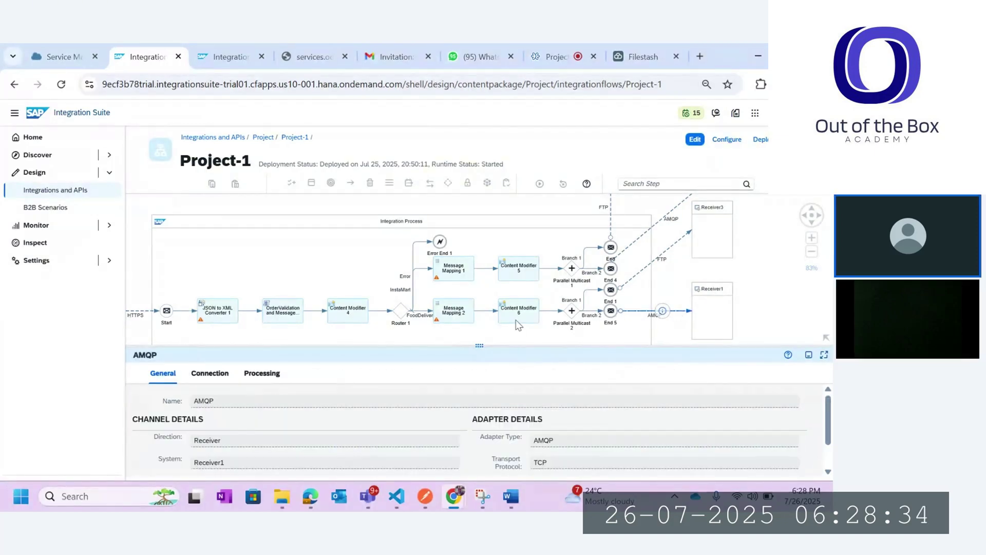
pyautogui.moveTo(478, 345); pyautogui.dragTo(476, 232)
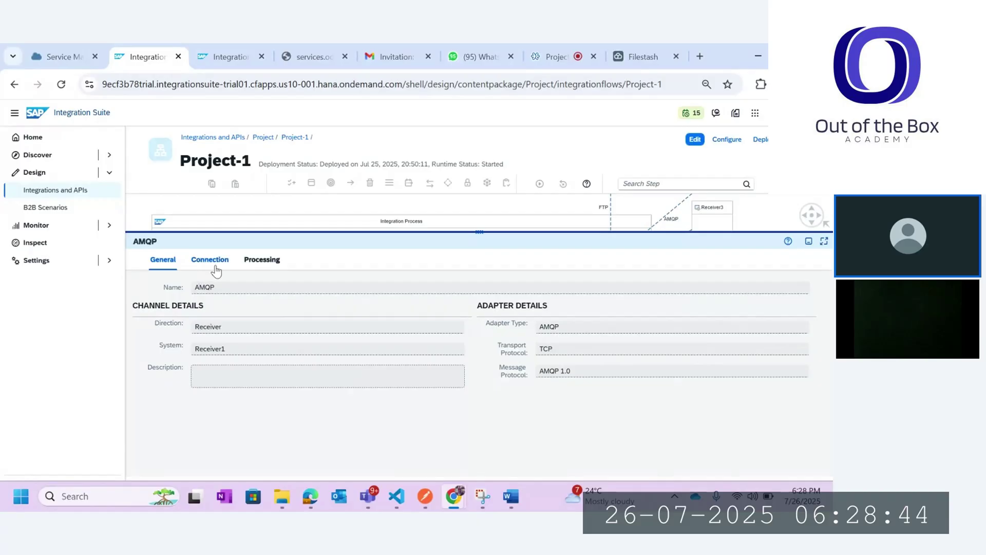
pyautogui.click(210, 259)
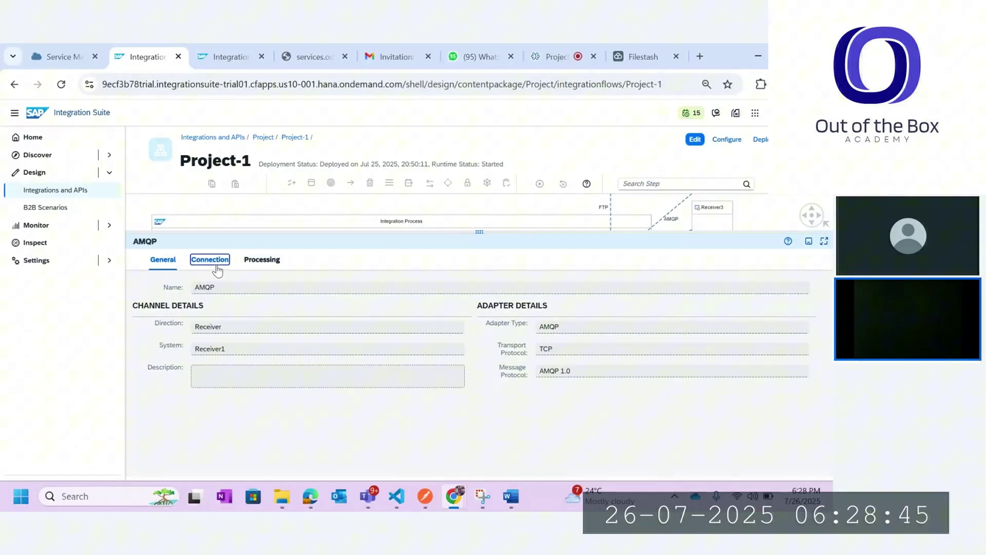
pyautogui.click(173, 267)
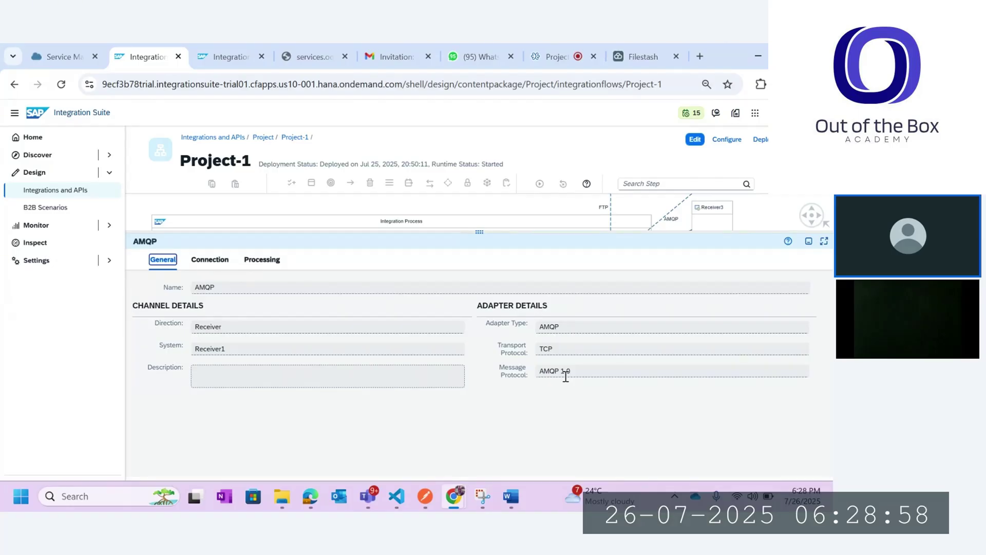
pyautogui.click(564, 402)
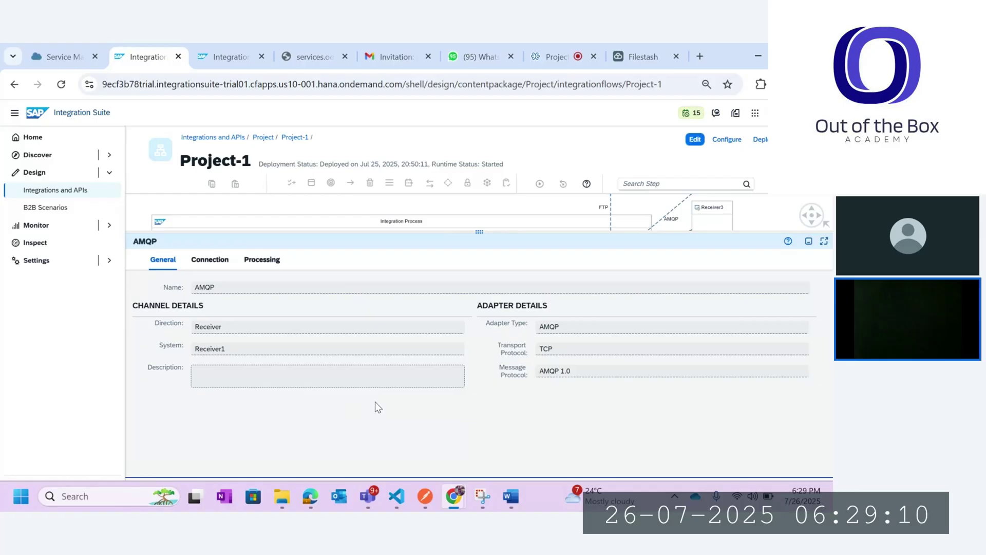
pyautogui.click(221, 261)
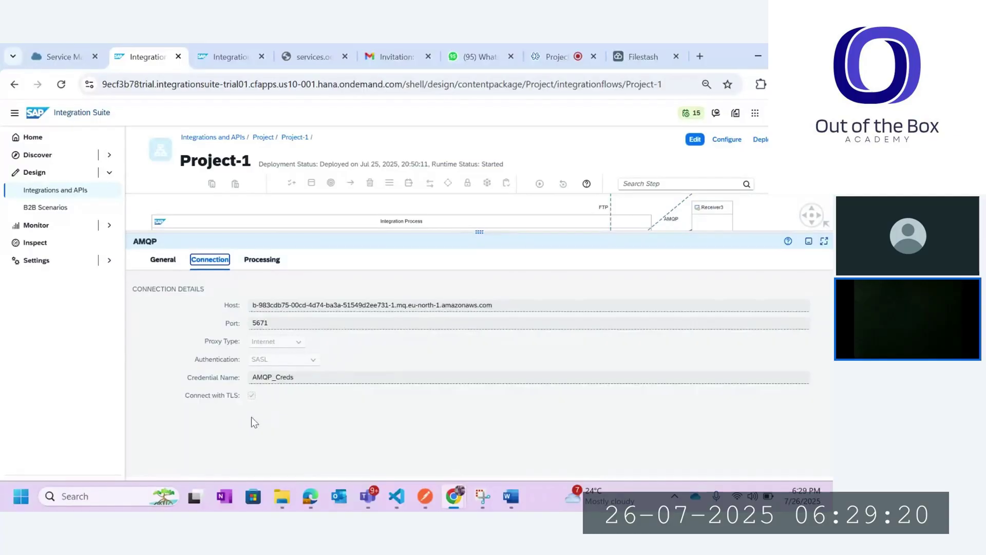
pyautogui.click(263, 261)
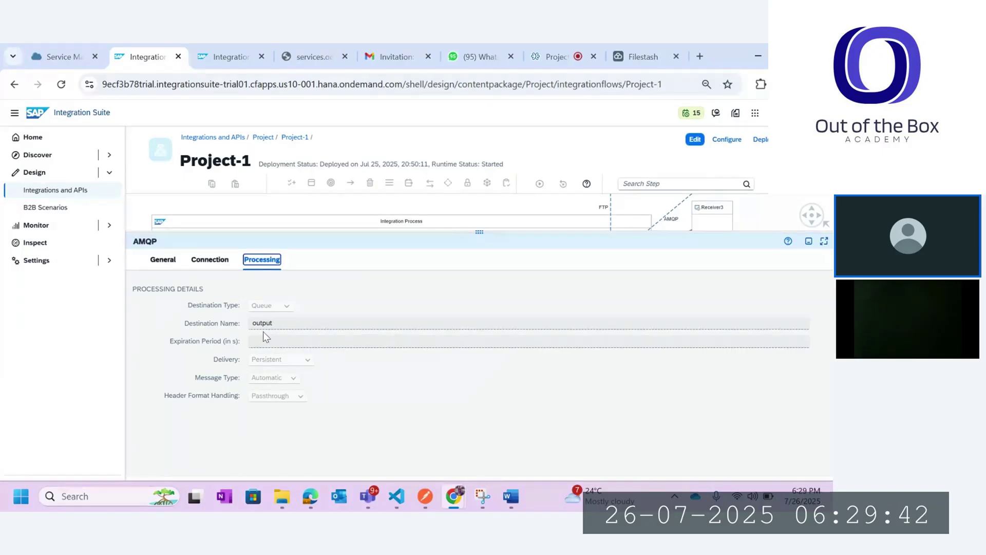
pyautogui.click(398, 400)
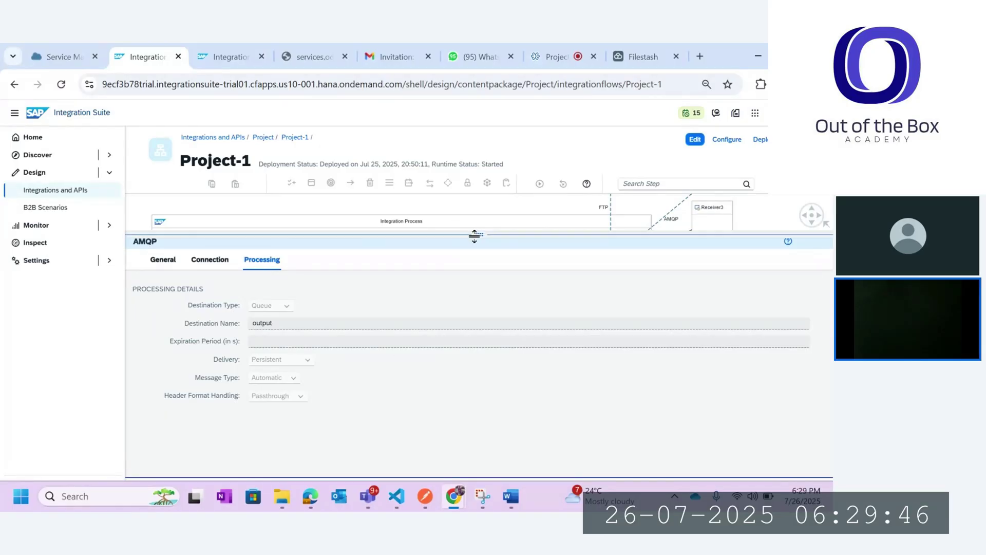
pyautogui.moveTo(473, 231); pyautogui.dragTo(446, 368)
# - Examine the general and target settings of the FTP adapter to Receiver3, highlighting the Directory label and checking the file access and connection parameters
pyautogui.click(668, 252)
pyautogui.moveTo(479, 365); pyautogui.dragTo(481, 244)
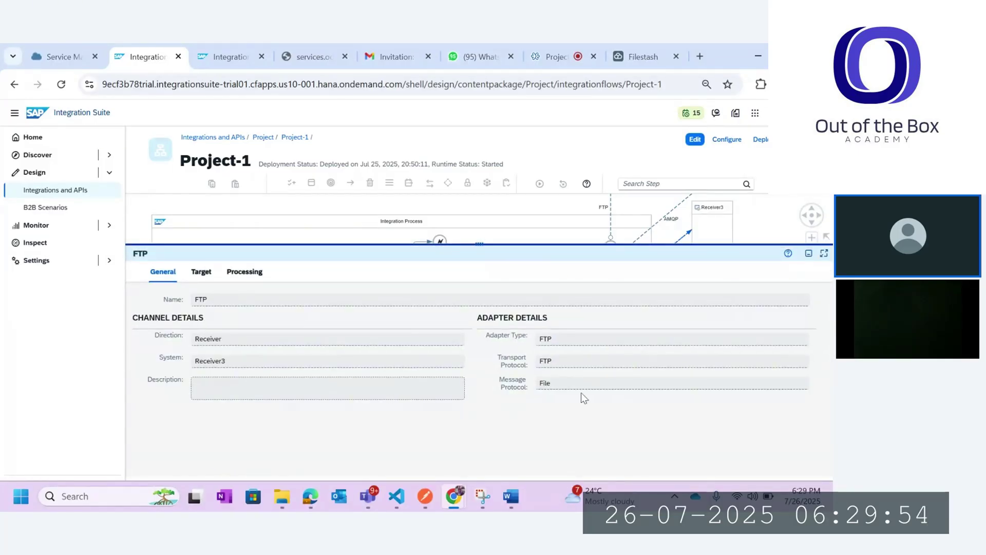
pyautogui.click(204, 276)
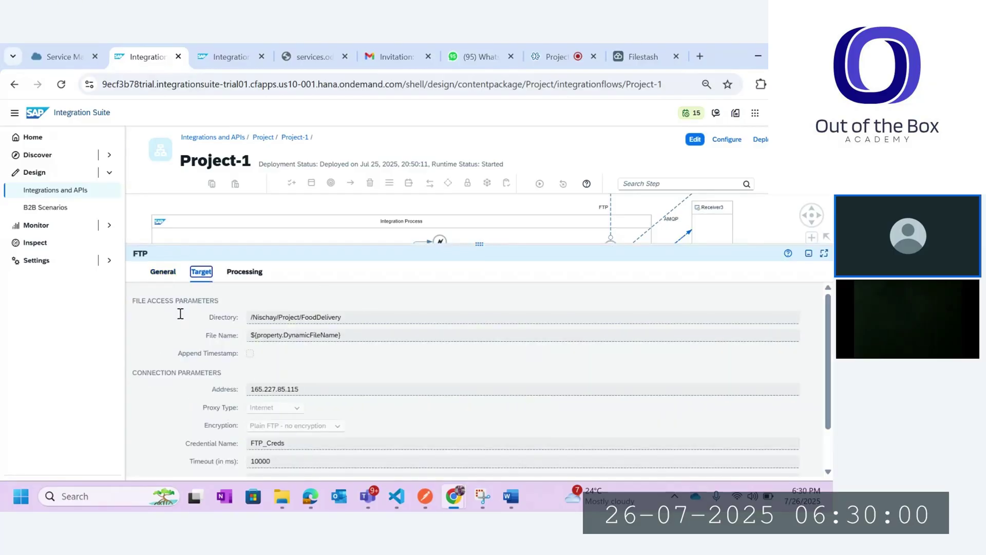
pyautogui.moveTo(210, 319); pyautogui.dragTo(238, 321)
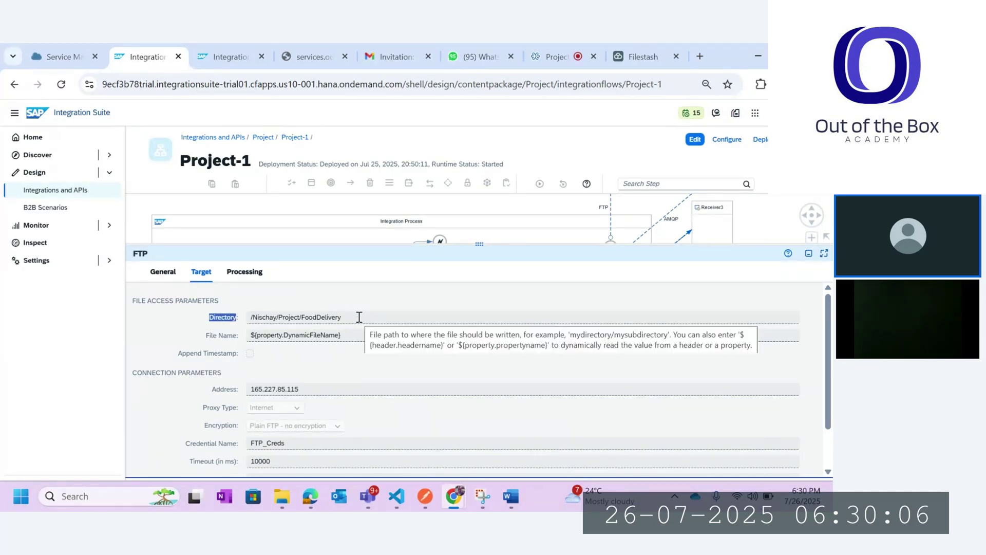
pyautogui.click(297, 390)
pyautogui.doubleClick(297, 391)
pyautogui.click(314, 366)
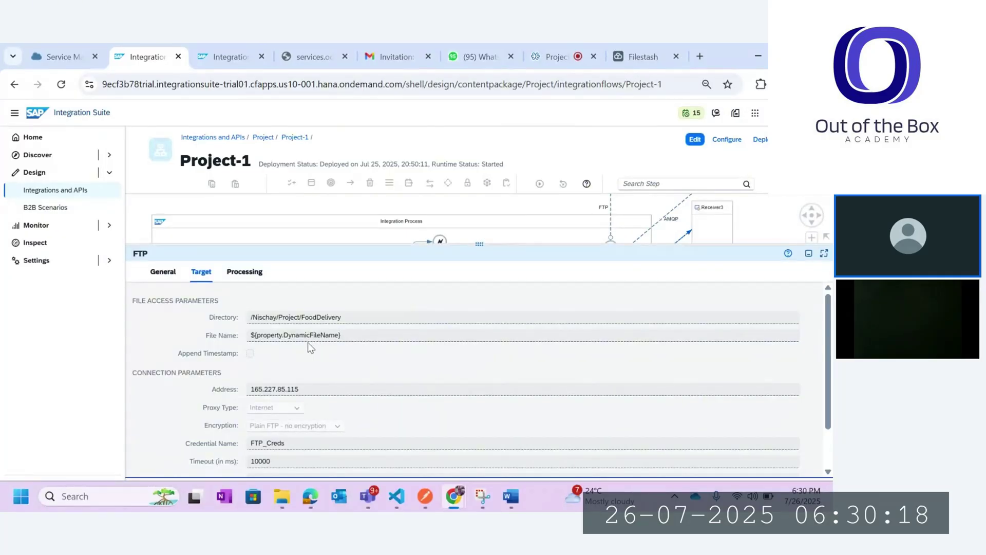
pyautogui.moveTo(483, 243); pyautogui.dragTo(480, 203)
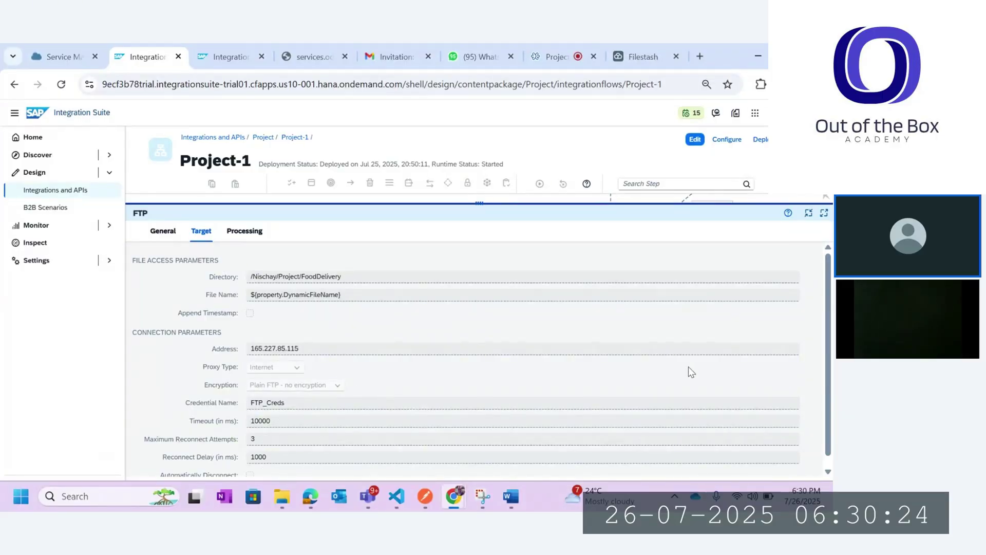
pyautogui.scroll(-1, 825, 405)
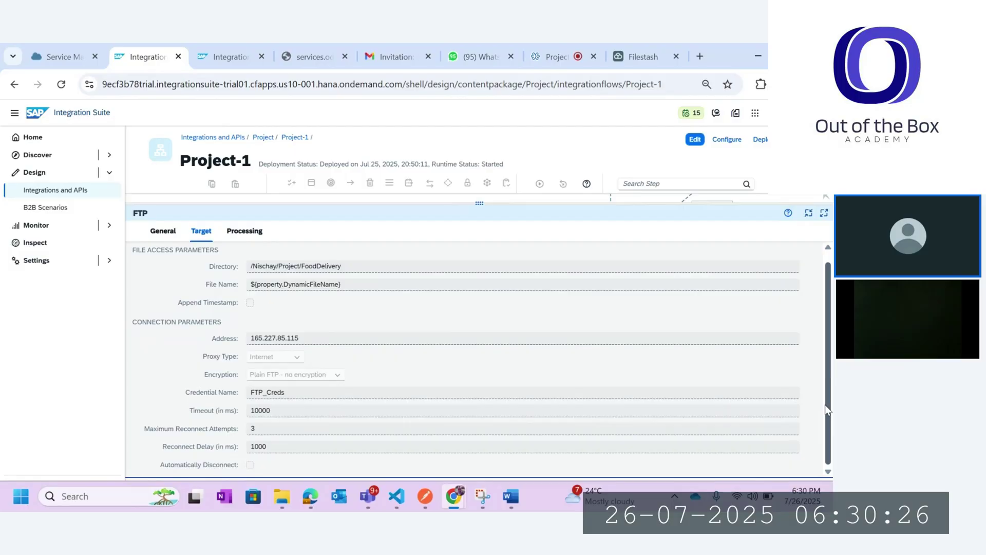
# - Review the Receiver3 FTP adapter's processing parameters, rechecking its target settings, then collapse the properties to show the whole flow
pyautogui.click(239, 232)
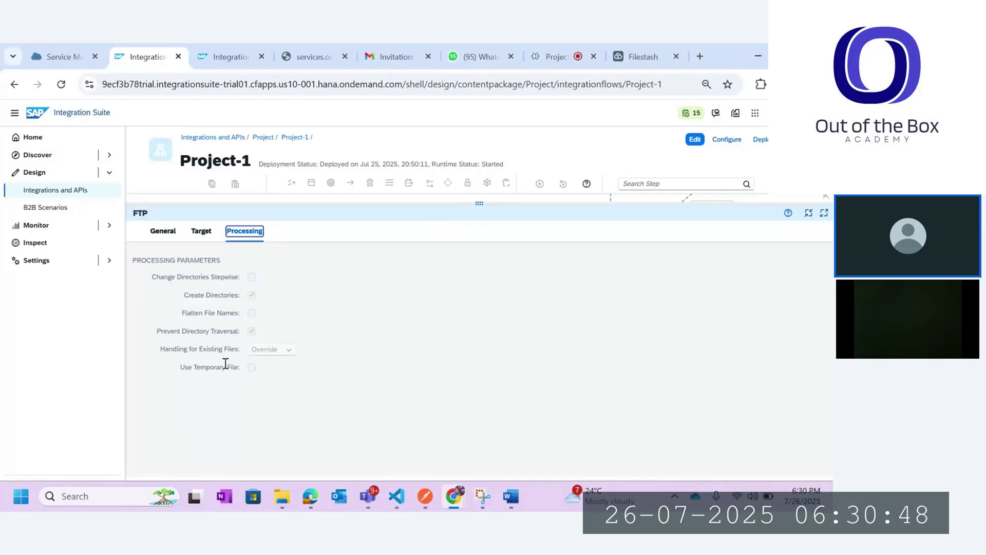
pyautogui.click(369, 354)
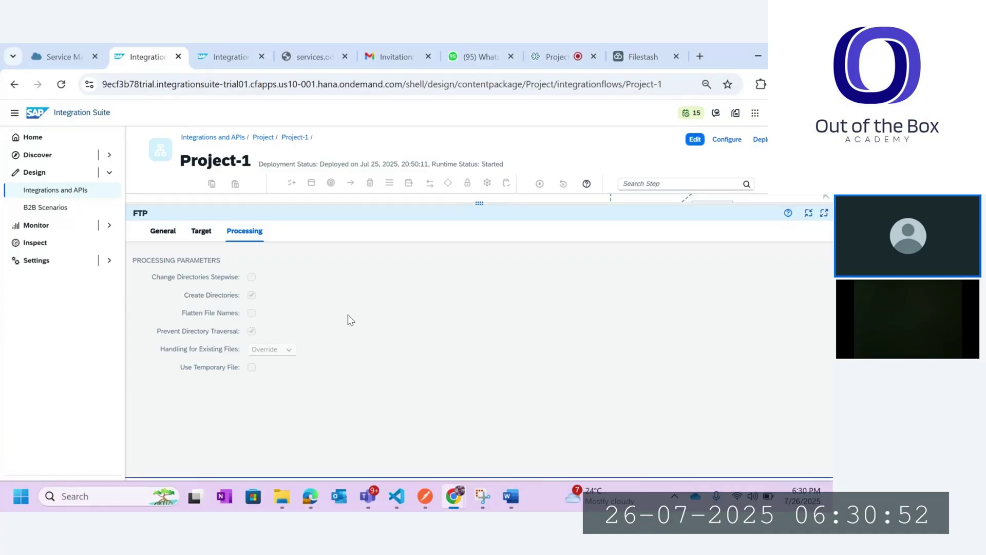
pyautogui.click(210, 235)
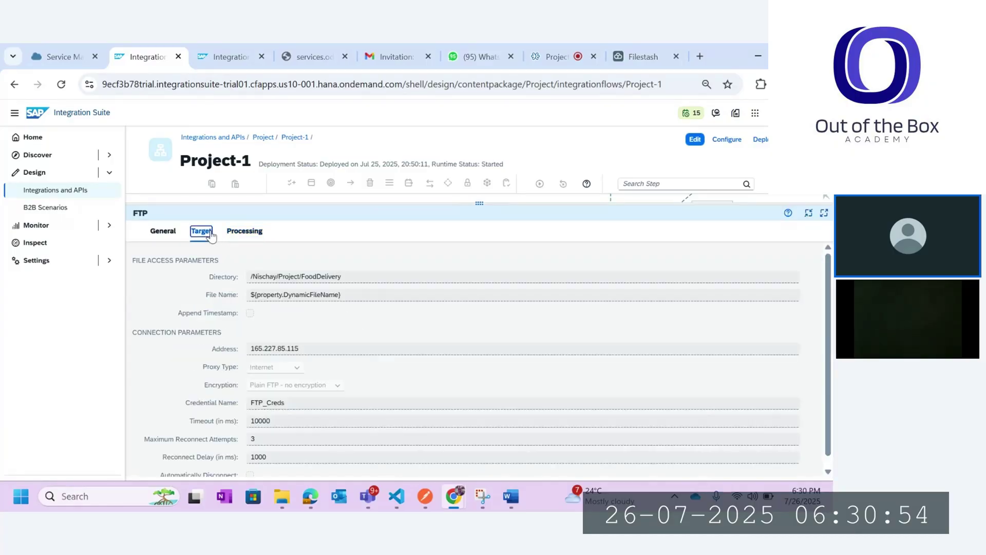
pyautogui.click(250, 233)
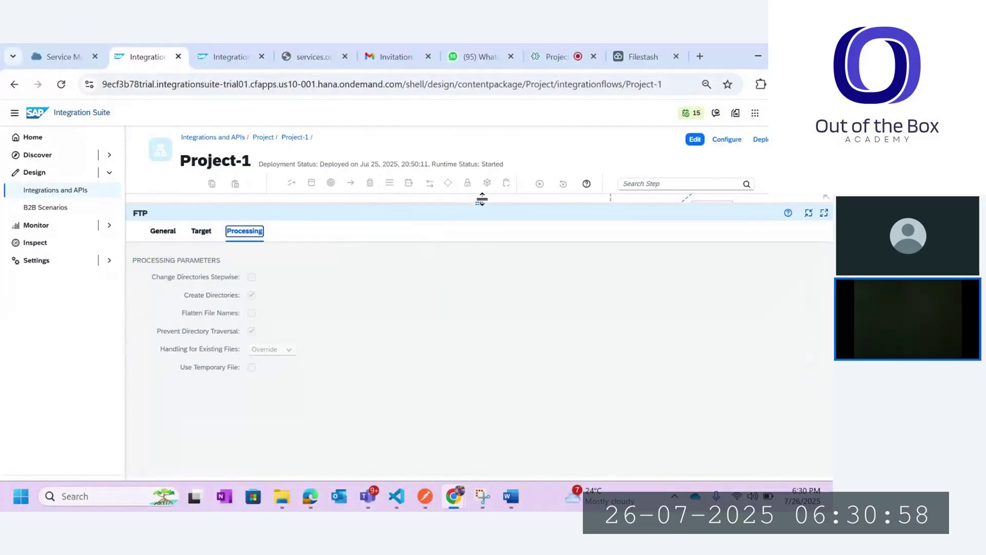
pyautogui.moveTo(482, 201); pyautogui.dragTo(480, 478)
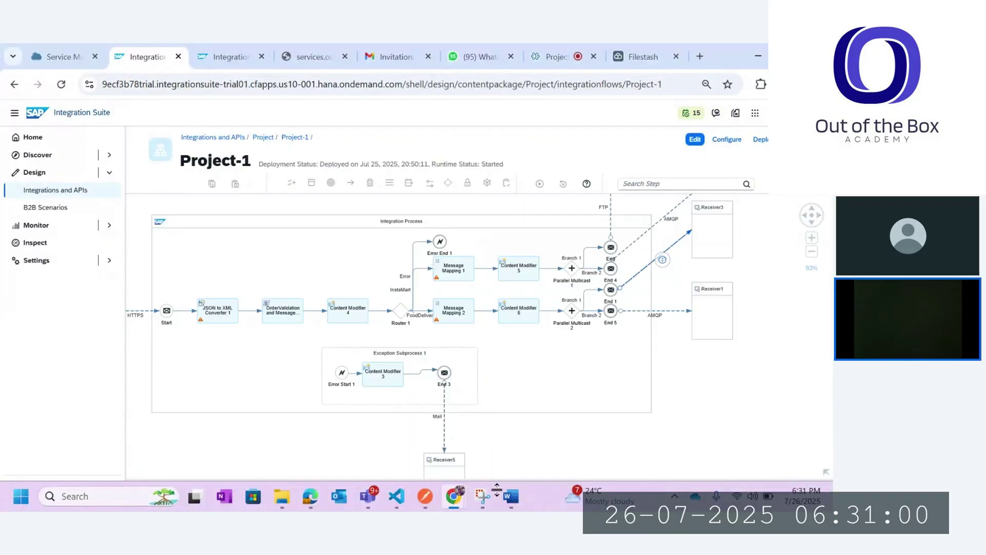
# - Inspect the message body of Content Modifier 3 in Exception Subprocess 1, enlarging its properties to show the full body
pyautogui.moveTo(741, 404); pyautogui.dragTo(792, 342)
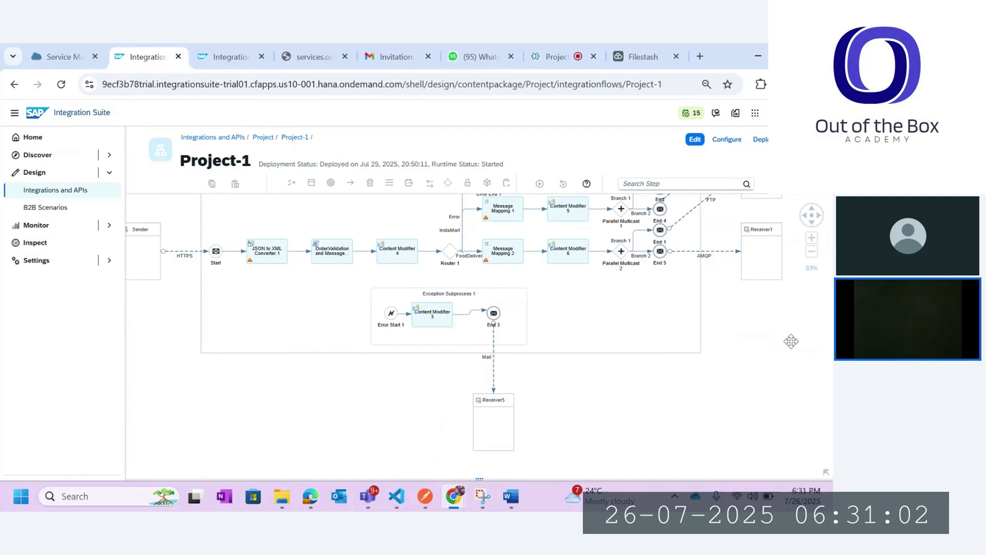
pyautogui.click(422, 326)
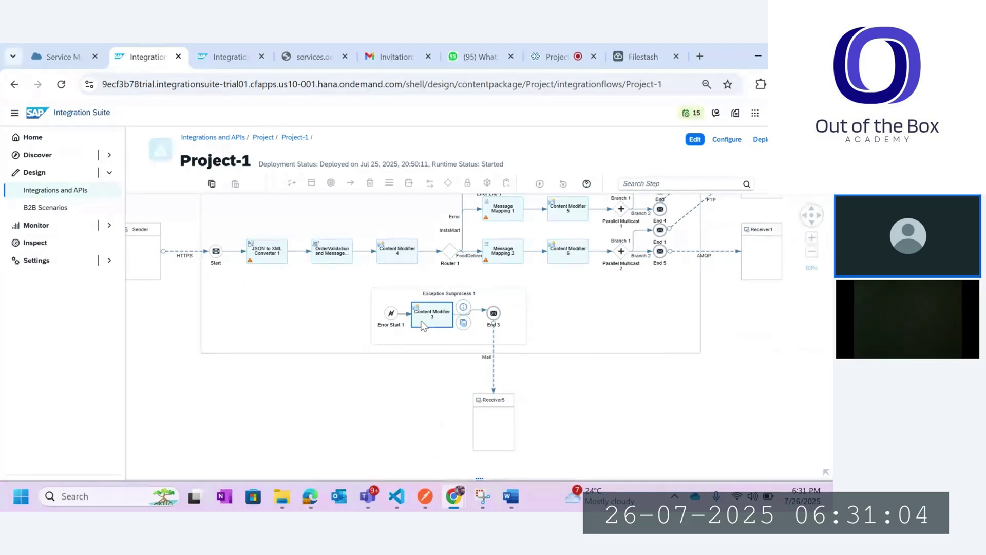
pyautogui.moveTo(482, 479); pyautogui.dragTo(474, 322)
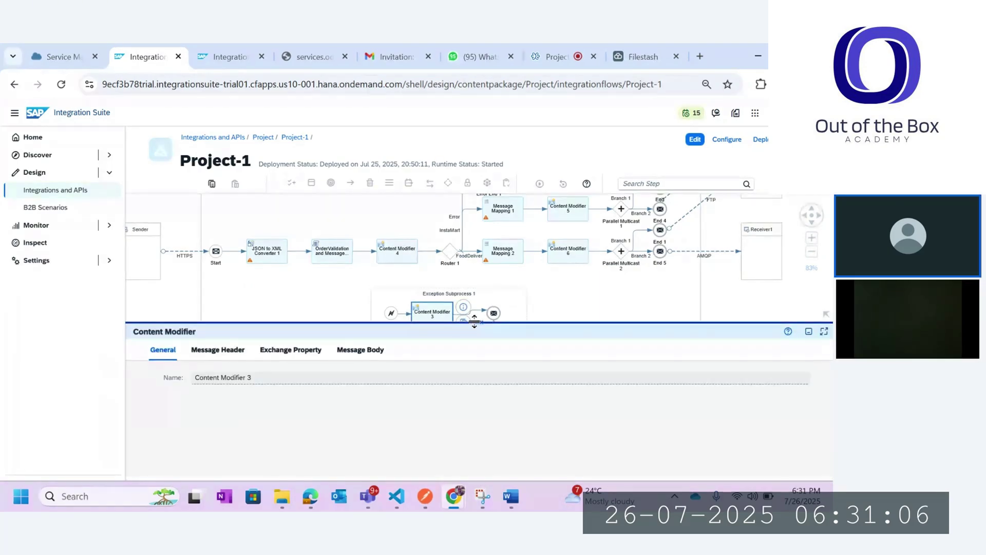
pyautogui.click(369, 355)
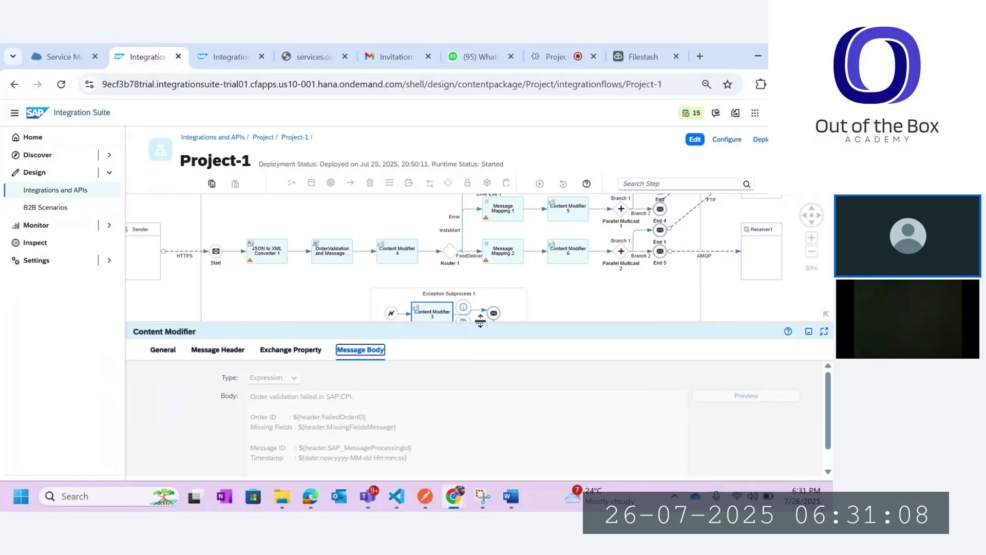
pyautogui.moveTo(480, 321); pyautogui.dragTo(479, 268)
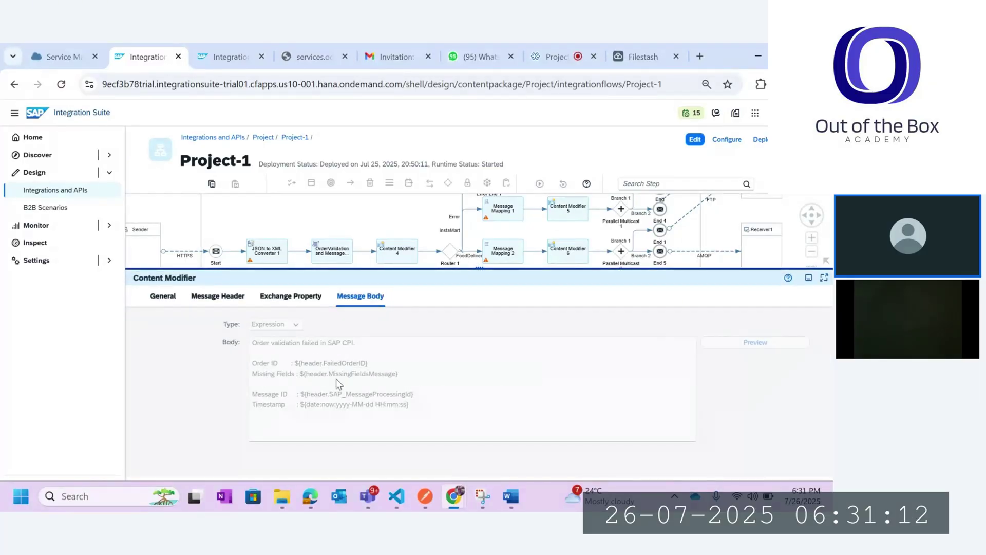
# - Check the exchange properties and message headers of Content Modifier 3, then shrink its properties to reveal the flow
pyautogui.click(277, 304)
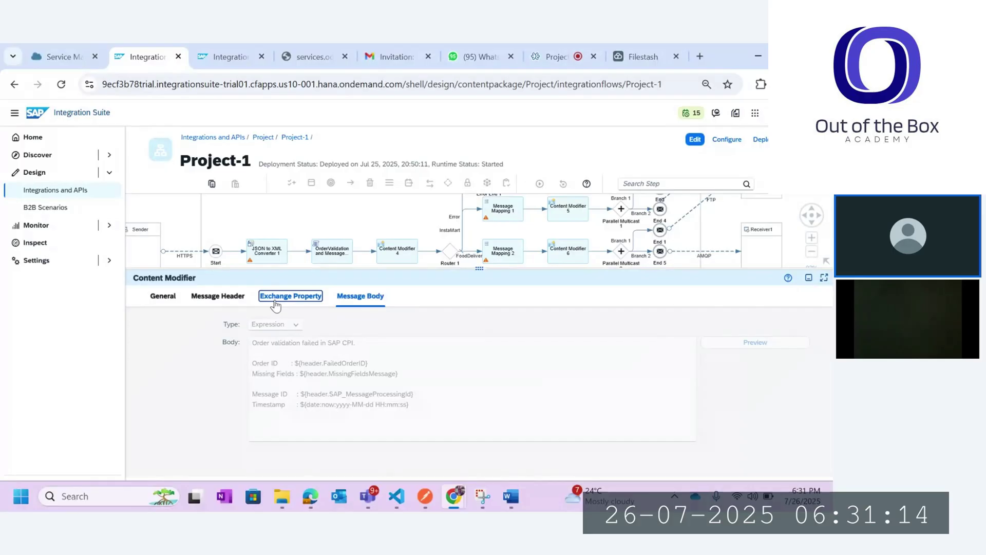
pyautogui.click(220, 299)
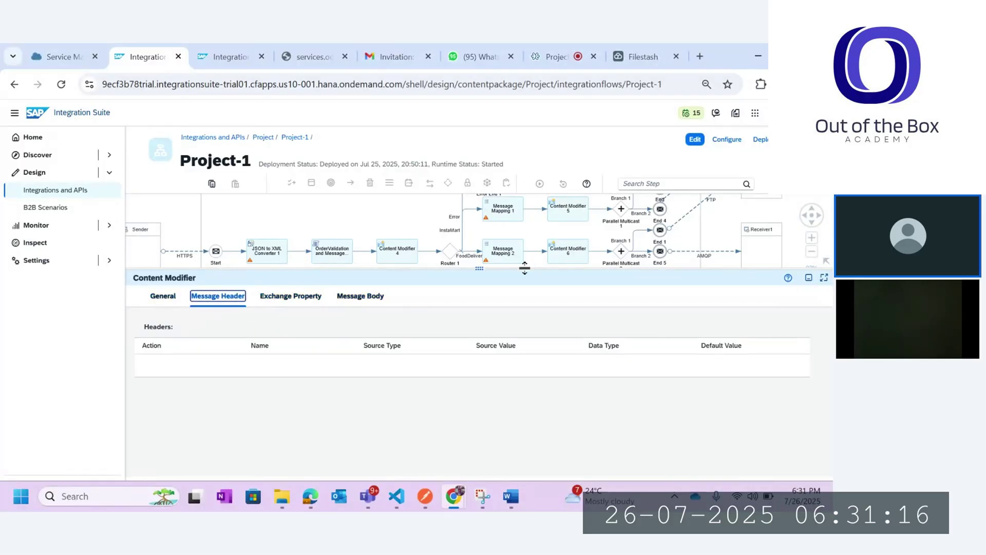
pyautogui.moveTo(501, 268); pyautogui.dragTo(449, 441)
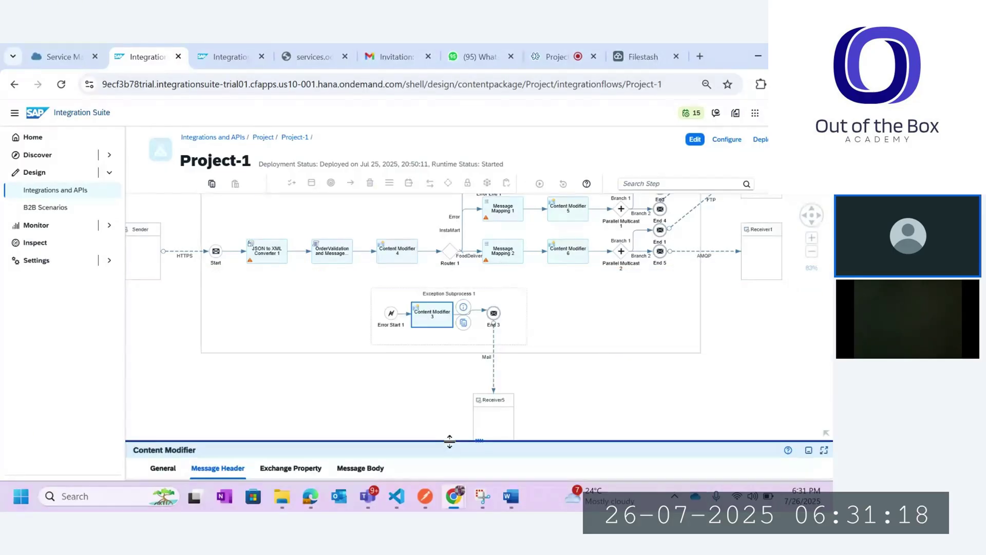
# - Open the Mail adapter to Receiver5, enlarge its properties and review the connection details
pyautogui.click(495, 370)
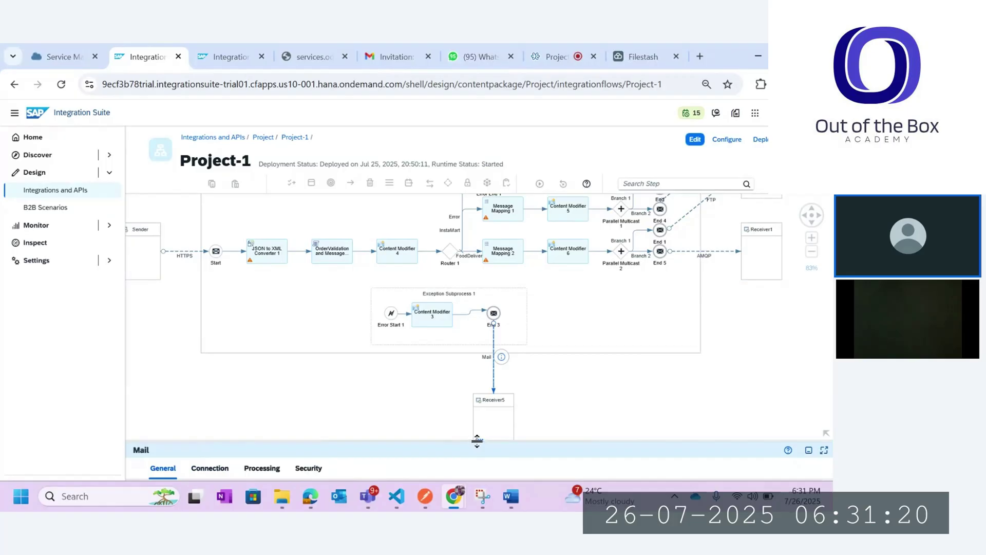
pyautogui.moveTo(479, 441); pyautogui.dragTo(465, 252)
pyautogui.click(221, 282)
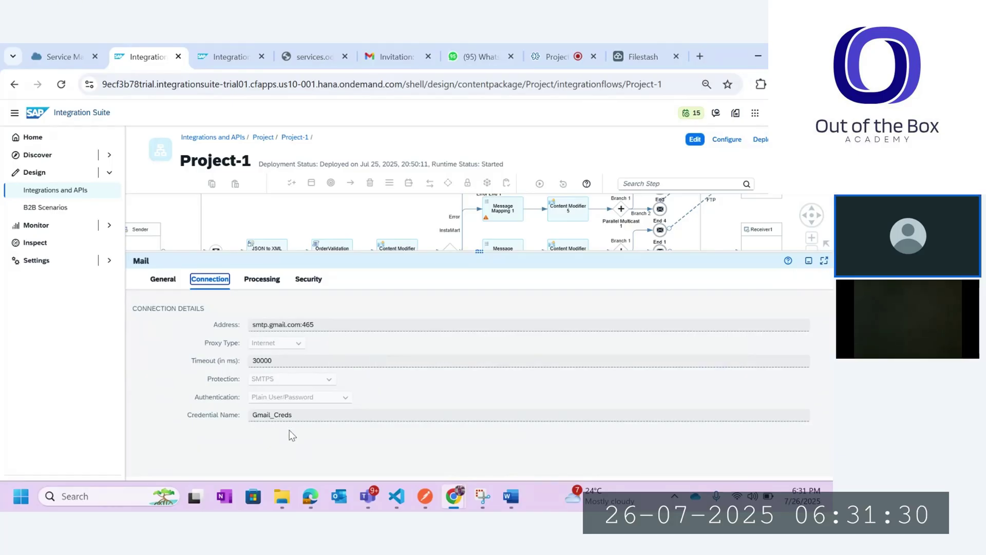
# - Examine the Mail adapter's processing settings, from the mail attributes to the attachments and content transfer encoding
pyautogui.click(262, 279)
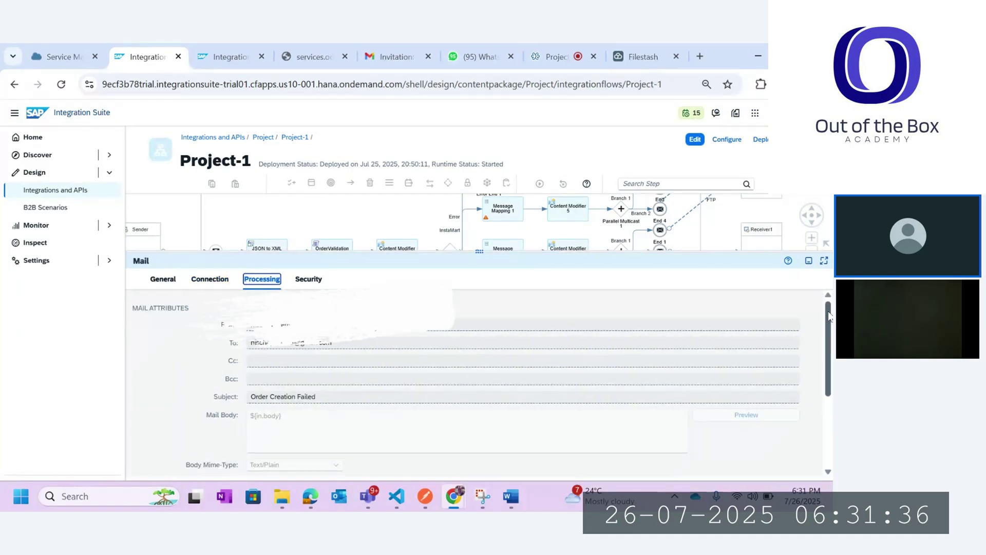
pyautogui.scroll(-1, 829, 342)
pyautogui.scroll(-1, 829, 341)
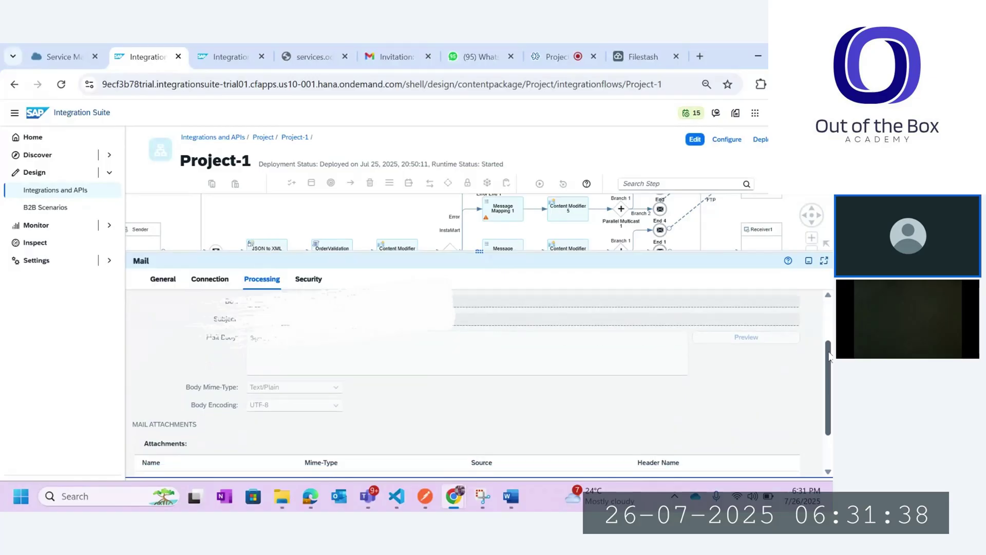
pyautogui.moveTo(282, 357)
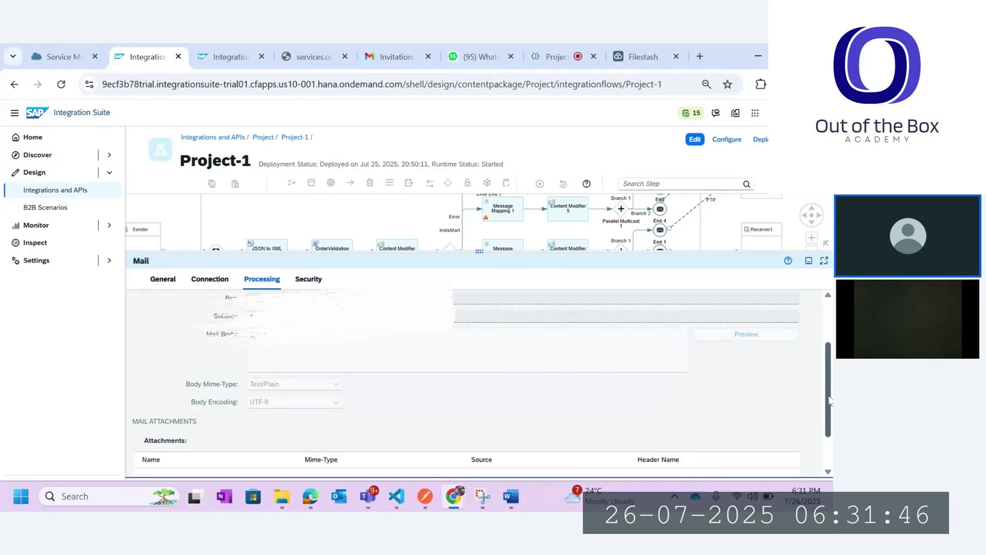
pyautogui.scroll(-1, 828, 429)
pyautogui.scroll(-1, 828, 429)
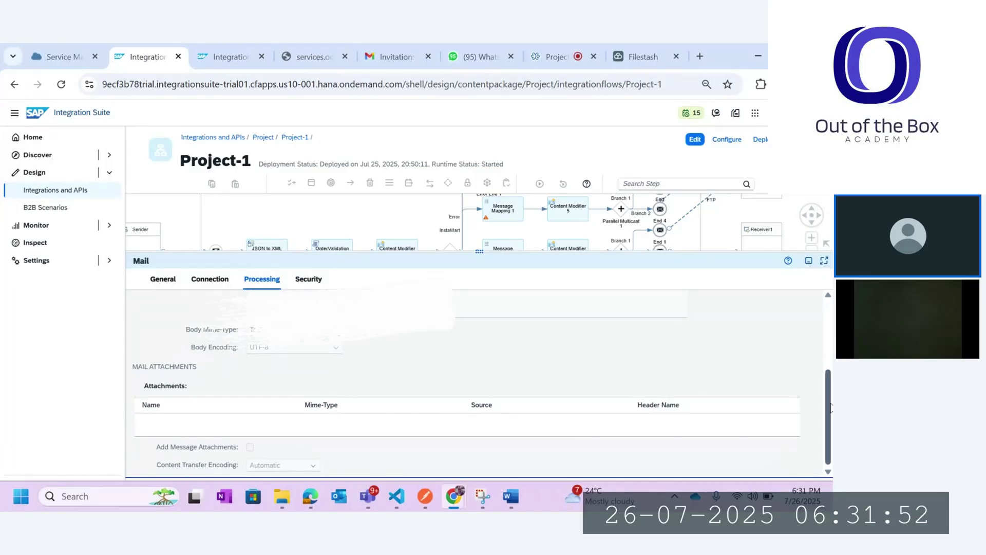
pyautogui.moveTo(828, 407); pyautogui.dragTo(828, 339)
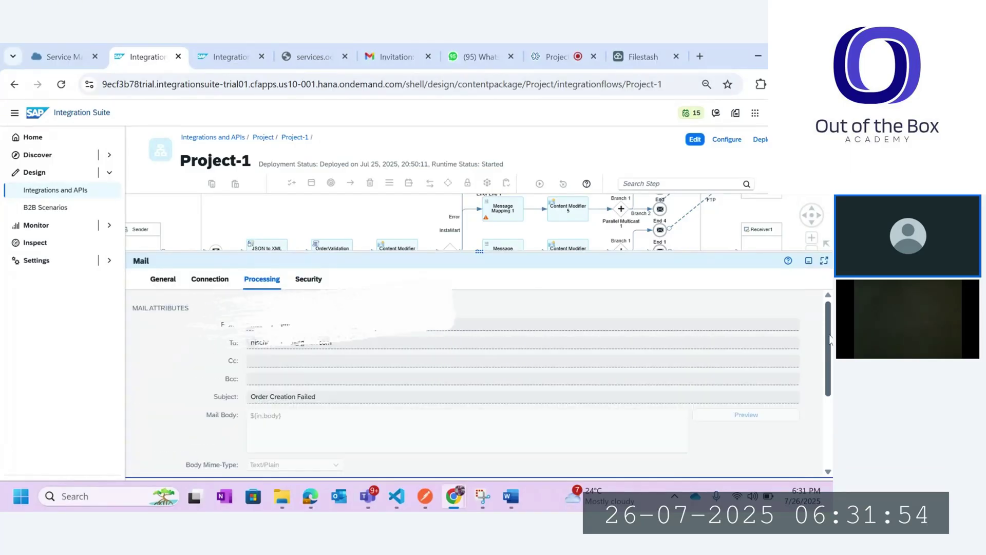
# - Check the Mail adapter's security settings, then shrink its properties and bring the whole integration process into view
pyautogui.click(308, 281)
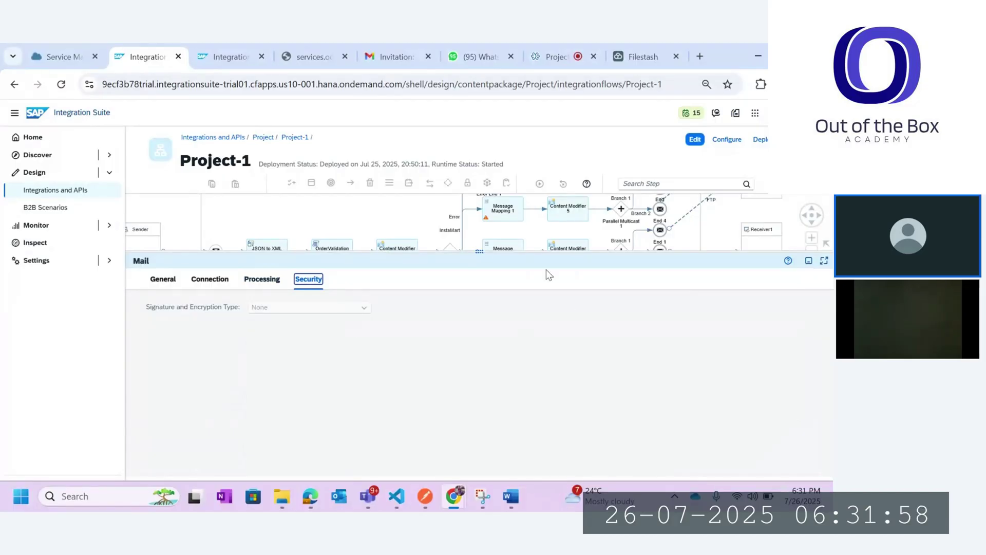
pyautogui.moveTo(487, 252); pyautogui.dragTo(480, 396)
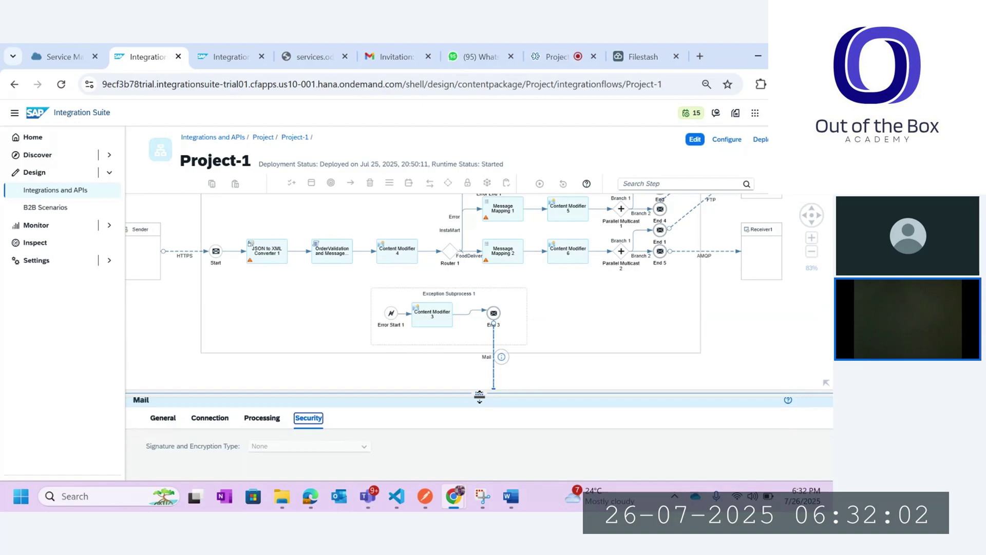
pyautogui.click(719, 333)
pyautogui.moveTo(760, 325); pyautogui.dragTo(777, 352)
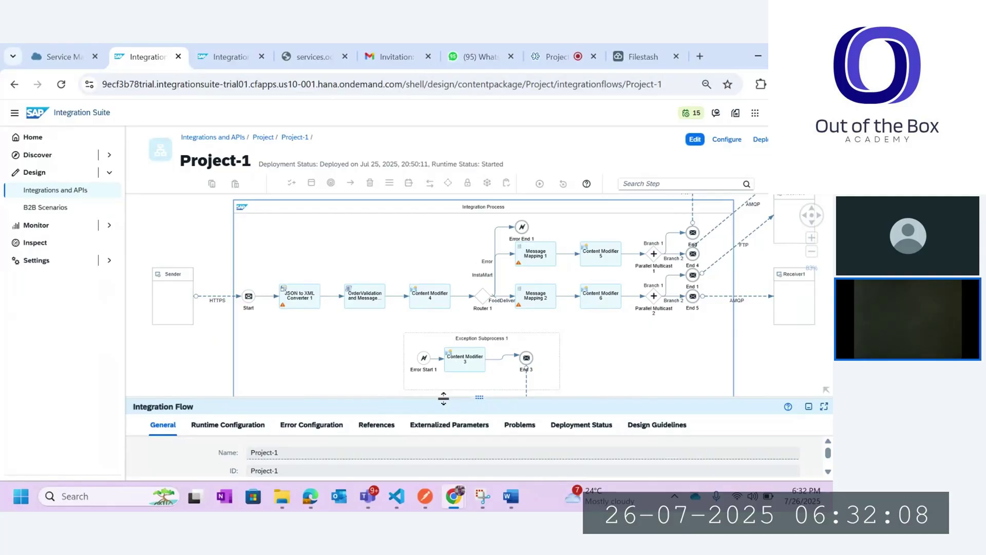
# - Replace the second Integration Suite browser tab with a duplicate of the Project-1 tab and dismiss its news announcements
pyautogui.click(425, 496)
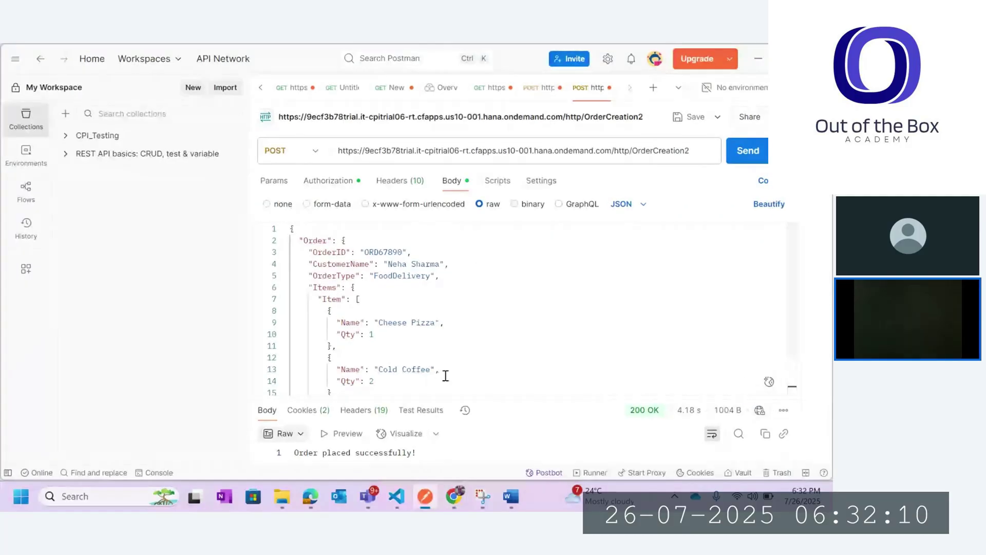
pyautogui.hotkey('alt', 'Tab')
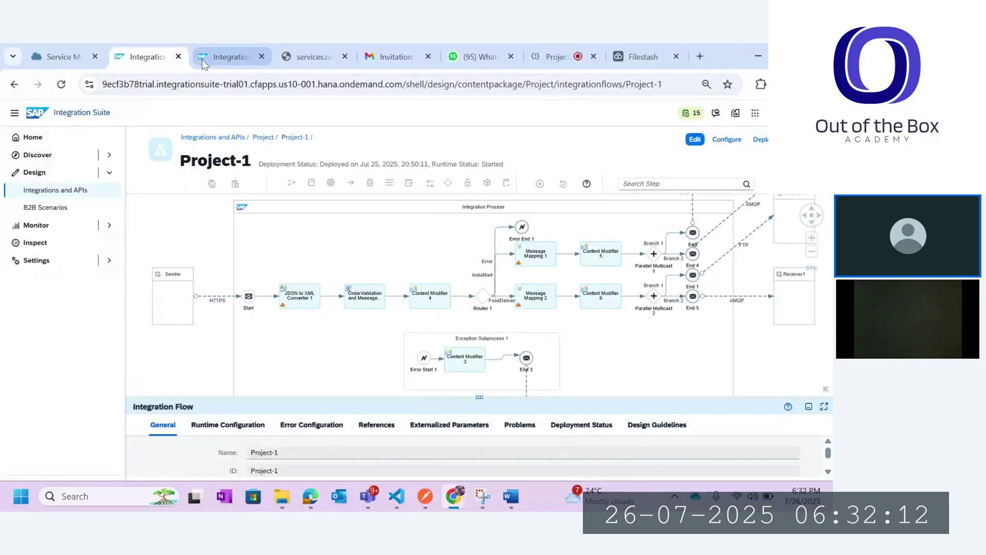
pyautogui.click(261, 56)
pyautogui.rightClick(125, 56)
pyautogui.click(191, 176)
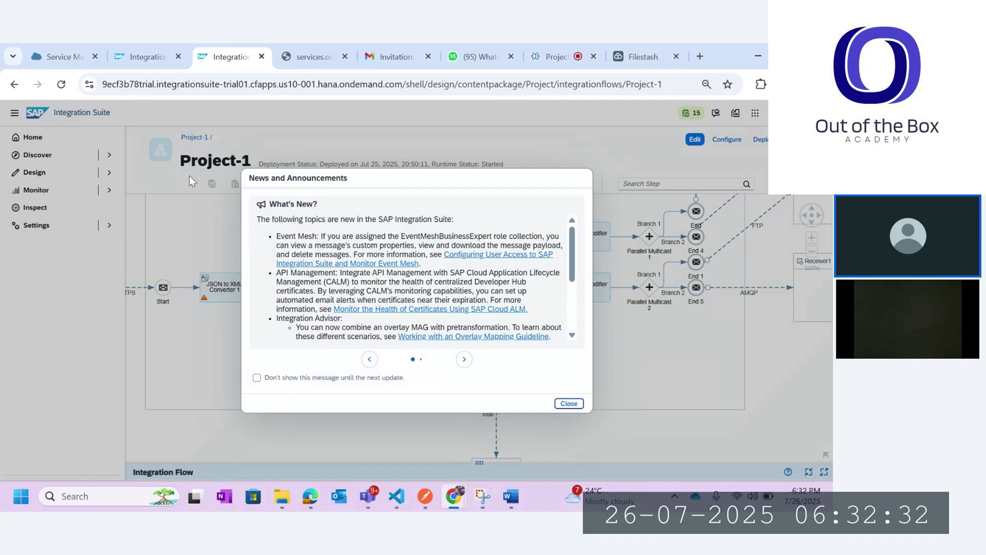
pyautogui.click(569, 404)
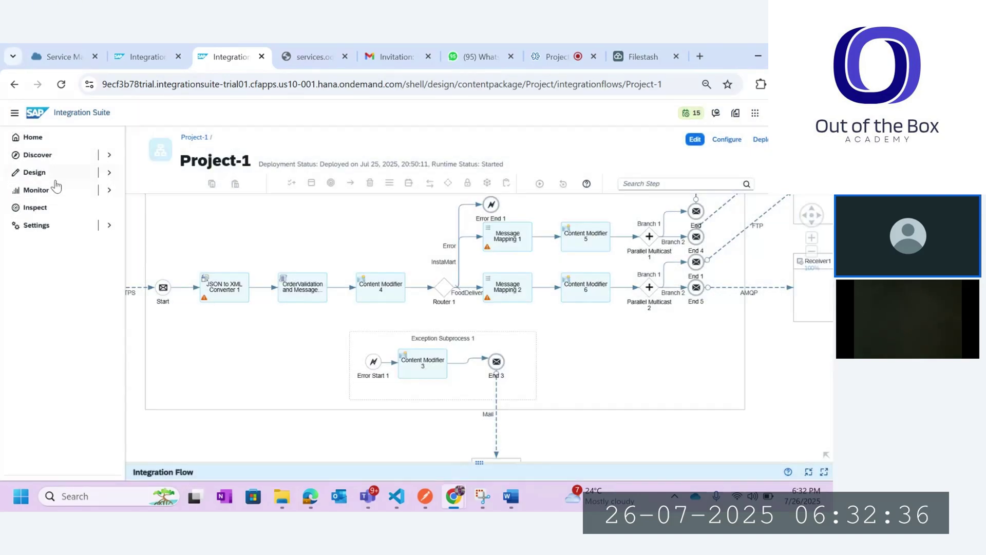
# - Open all deployed integration content in the Integrations and APIs monitoring and copy Project-1's endpoint URL
pyautogui.click(99, 191)
pyautogui.click(49, 207)
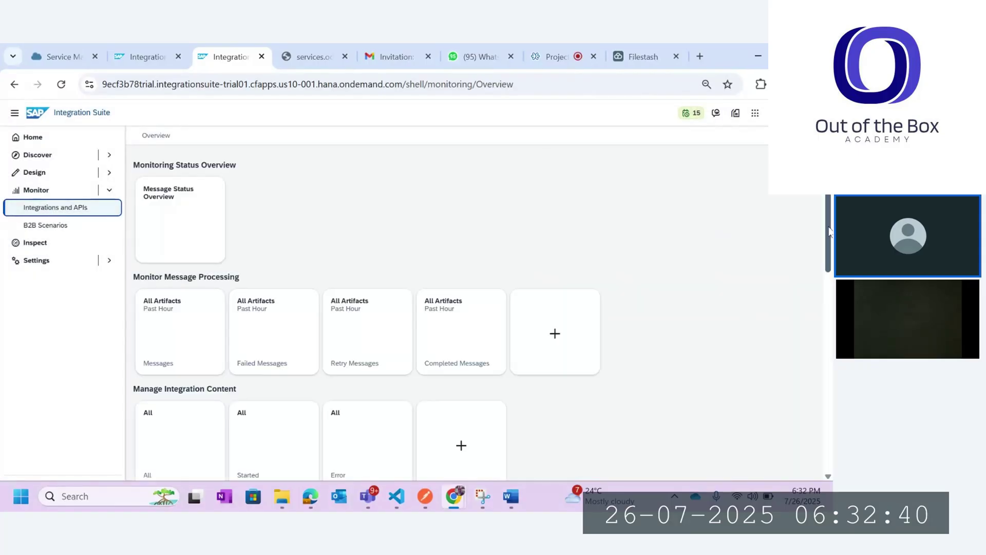
pyautogui.moveTo(828, 231); pyautogui.dragTo(828, 269)
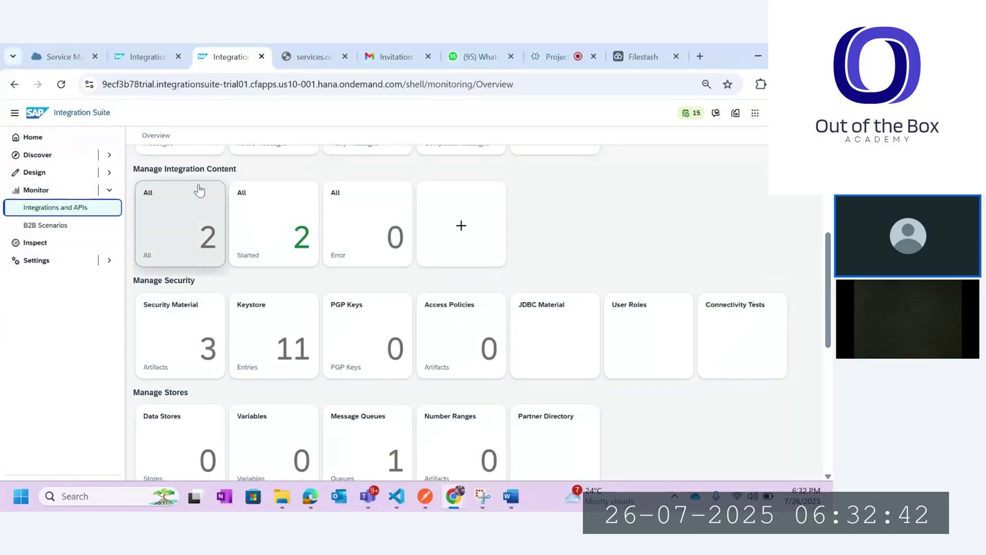
pyautogui.click(203, 228)
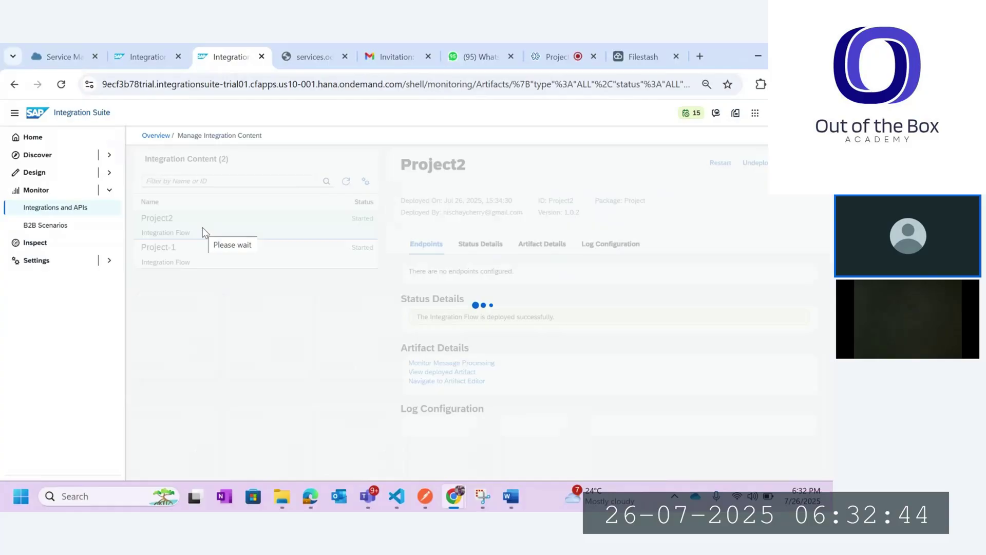
pyautogui.click(267, 262)
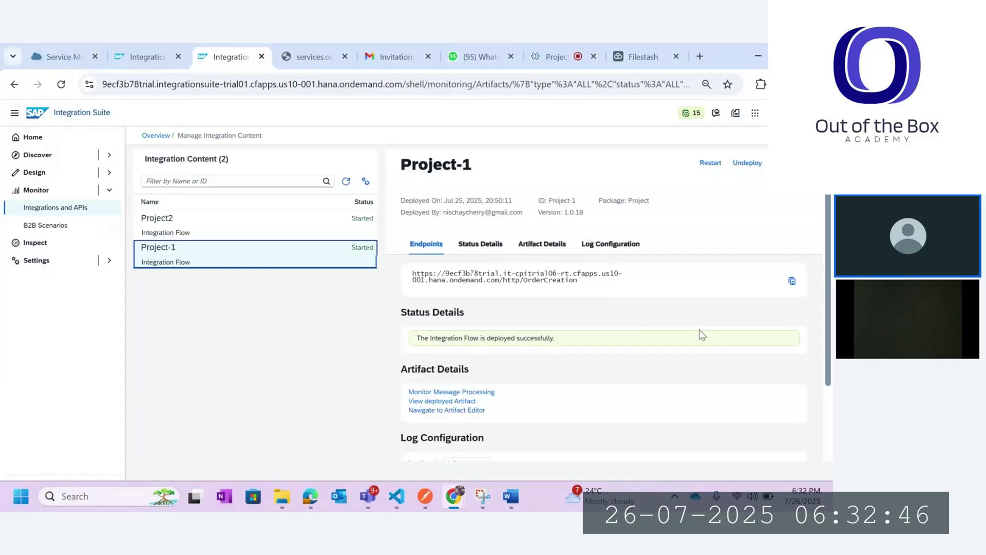
pyautogui.click(793, 282)
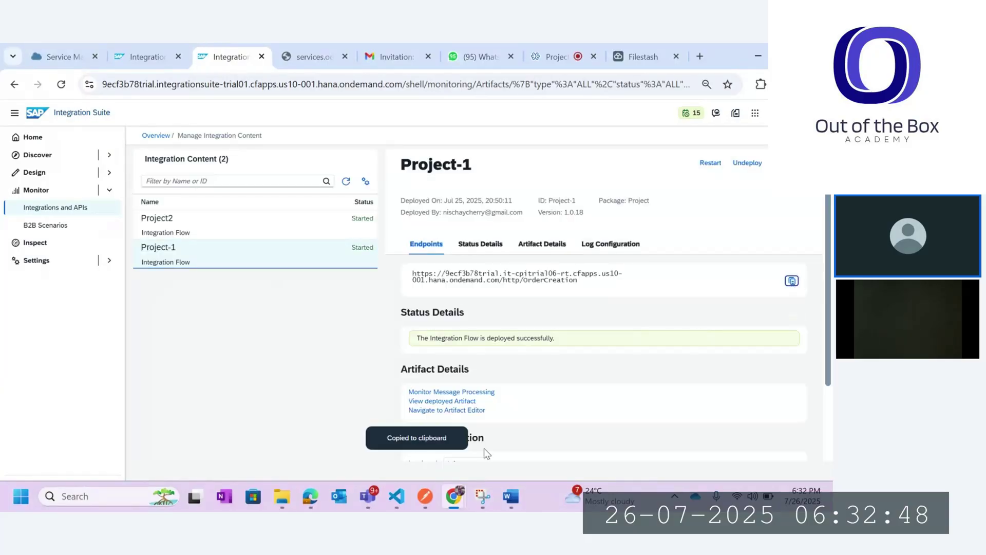
# - Switch to Postman and create a new POST request using the copied OrderCreation endpoint URL
pyautogui.click(424, 496)
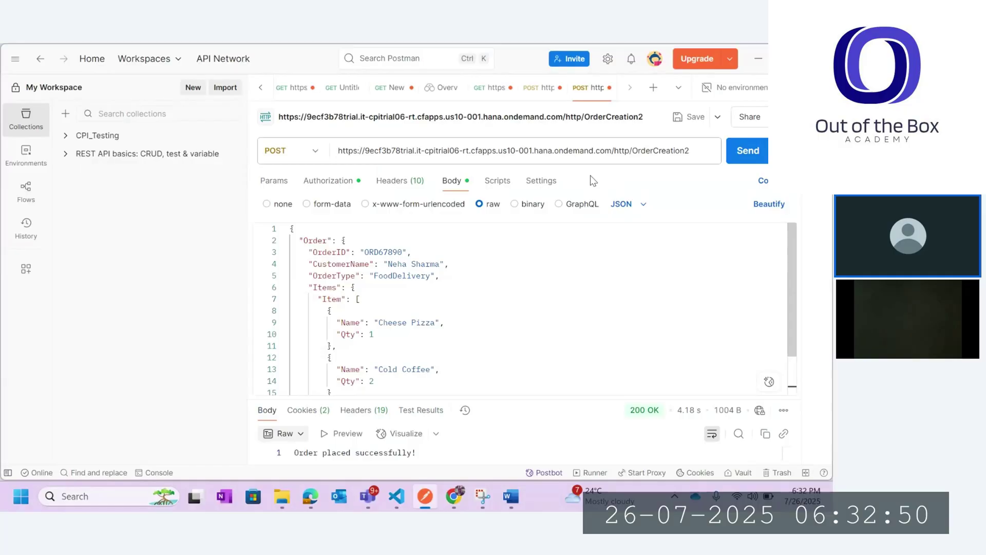
pyautogui.click(653, 90)
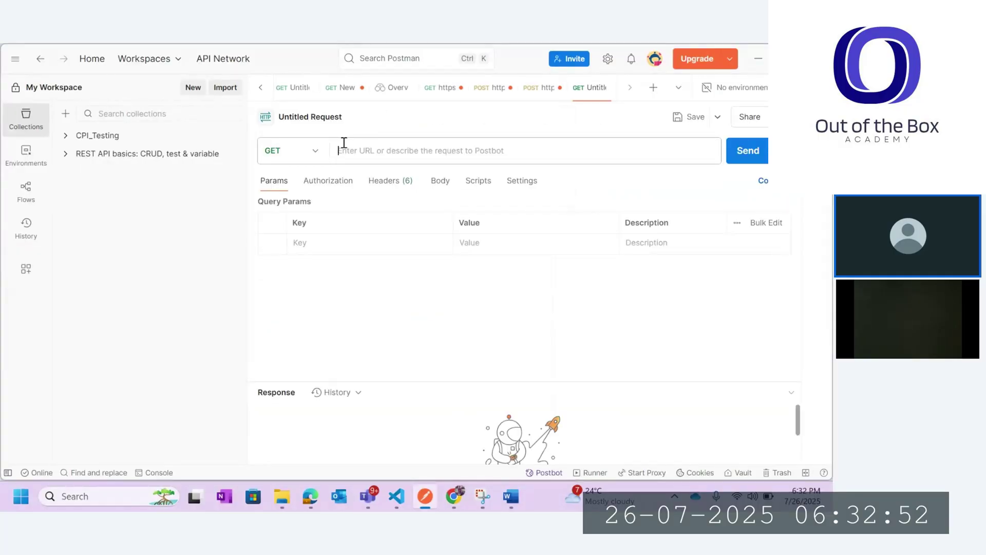
pyautogui.click(316, 153)
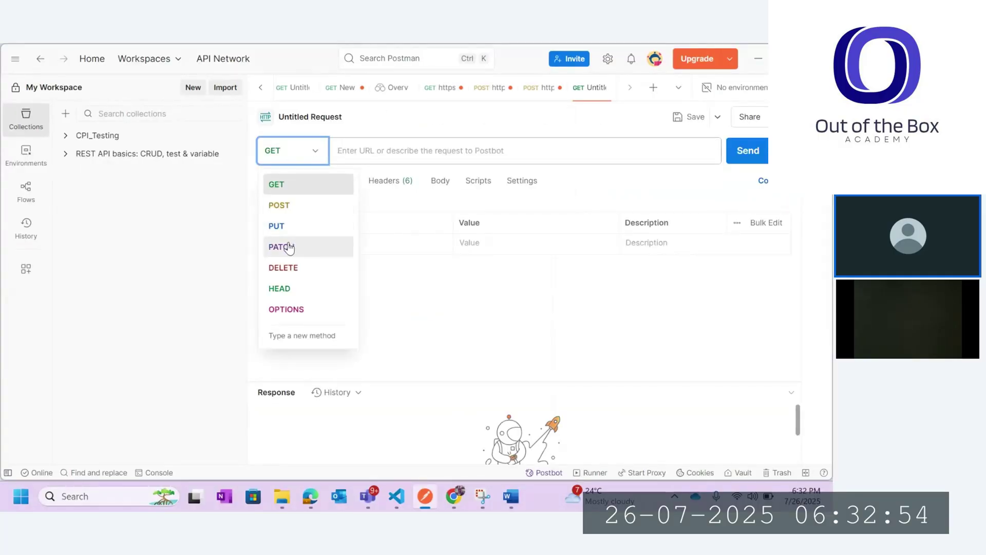
pyautogui.click(293, 208)
pyautogui.click(447, 151)
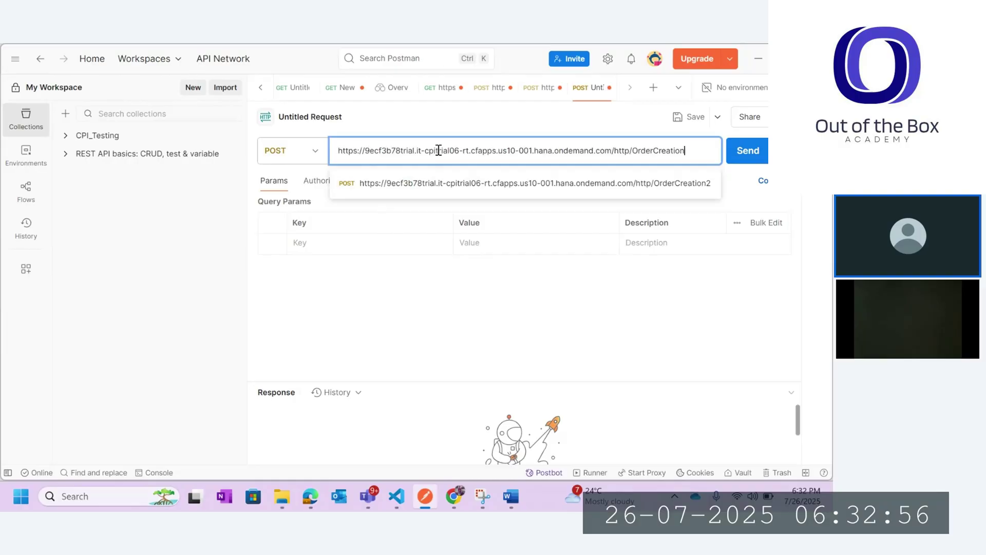
pyautogui.hotkey('ctrl', 'v')
pyautogui.click(402, 279)
# - Set the new request's authorization to Basic Auth and its body format to raw JSON
pyautogui.click(337, 183)
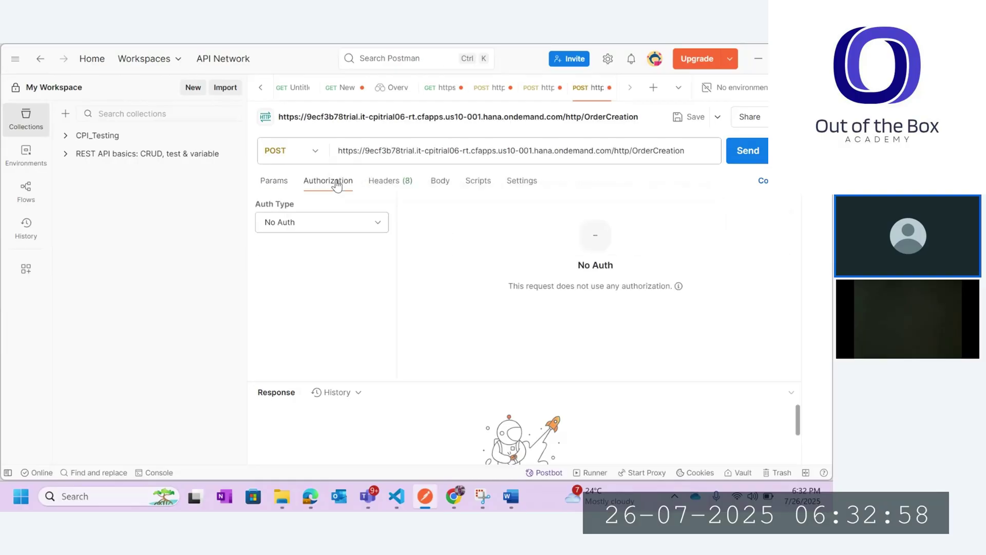
pyautogui.click(373, 226)
pyautogui.click(298, 267)
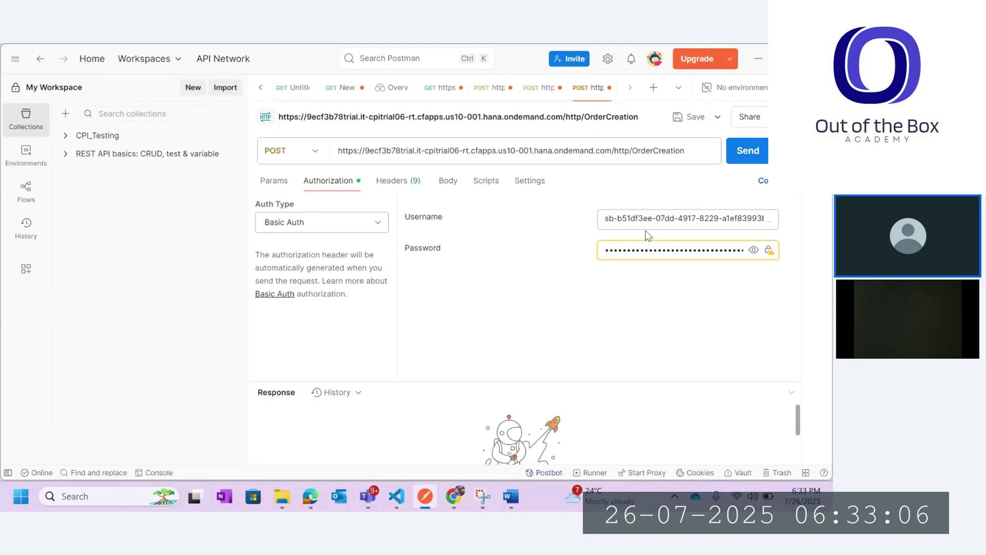
pyautogui.click(448, 183)
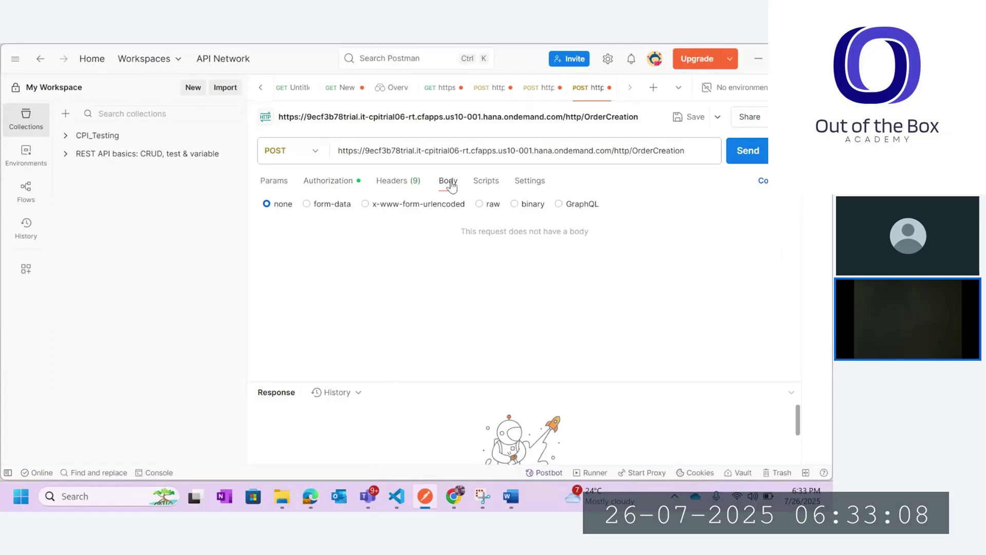
pyautogui.click(480, 204)
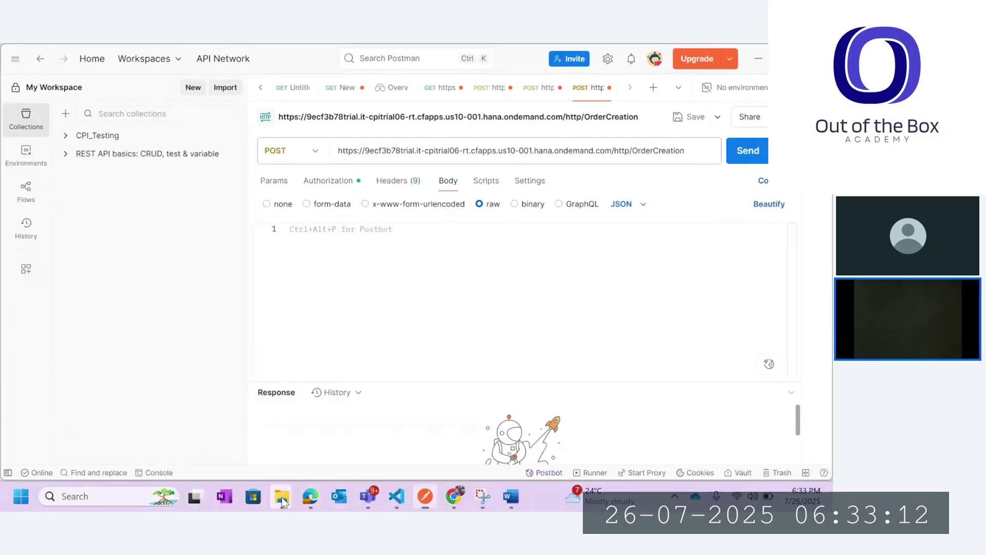
# - Switch to File Explorer, open InstaMart_SuccessPayload from the Project_Swiggy folder and select its entire JSON content
pyautogui.moveTo(281, 497)
pyautogui.click(447, 435)
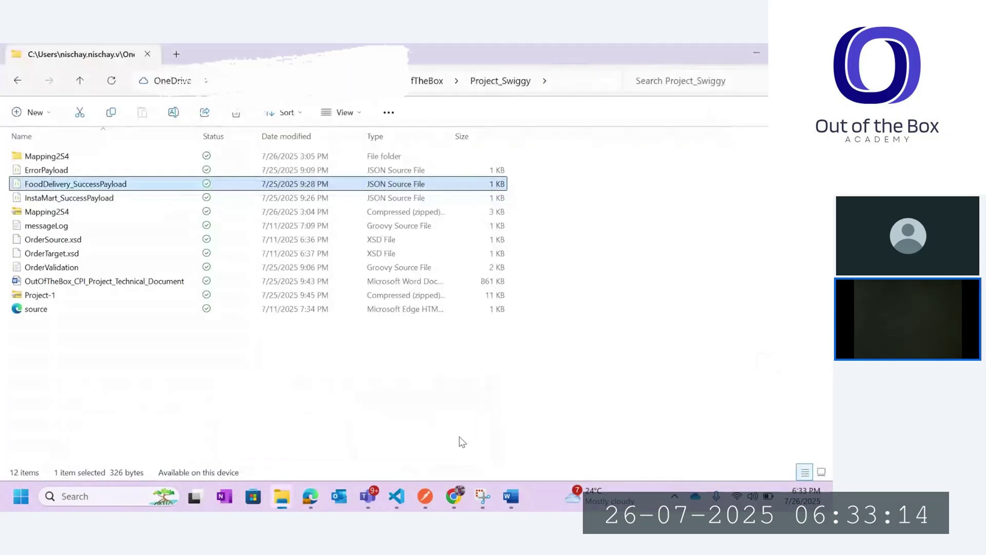
pyautogui.click(286, 366)
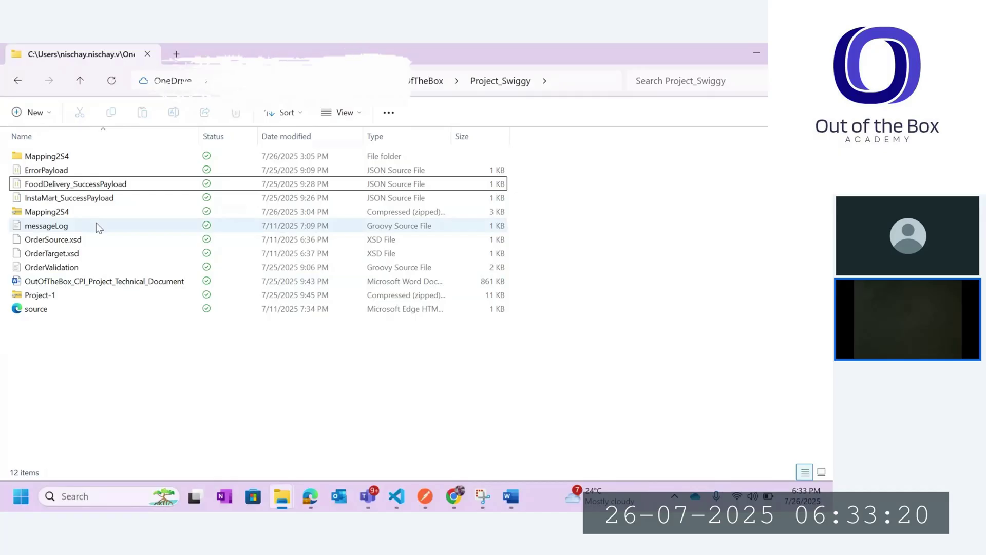
pyautogui.click(76, 200)
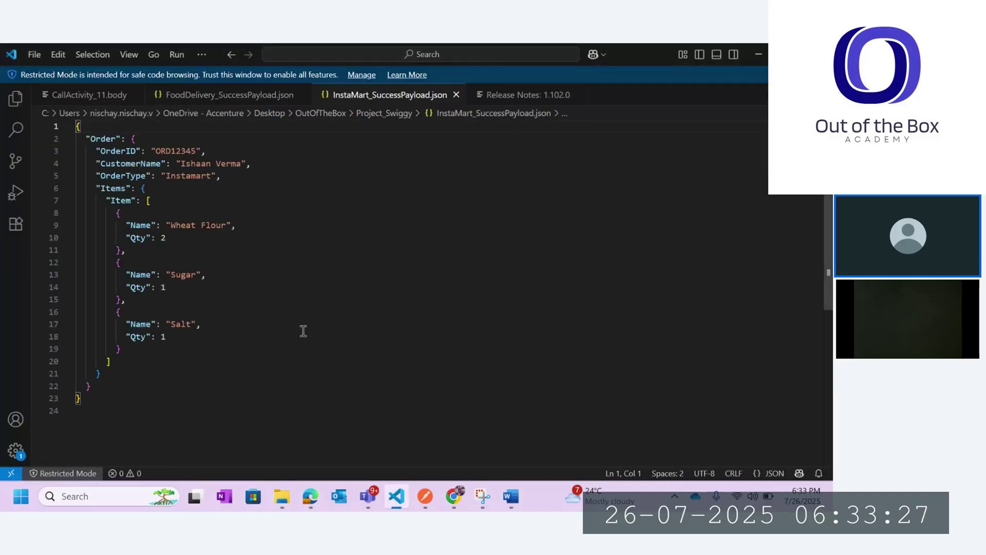
pyautogui.click(303, 331)
pyautogui.hotkey('ctrl', 'a')
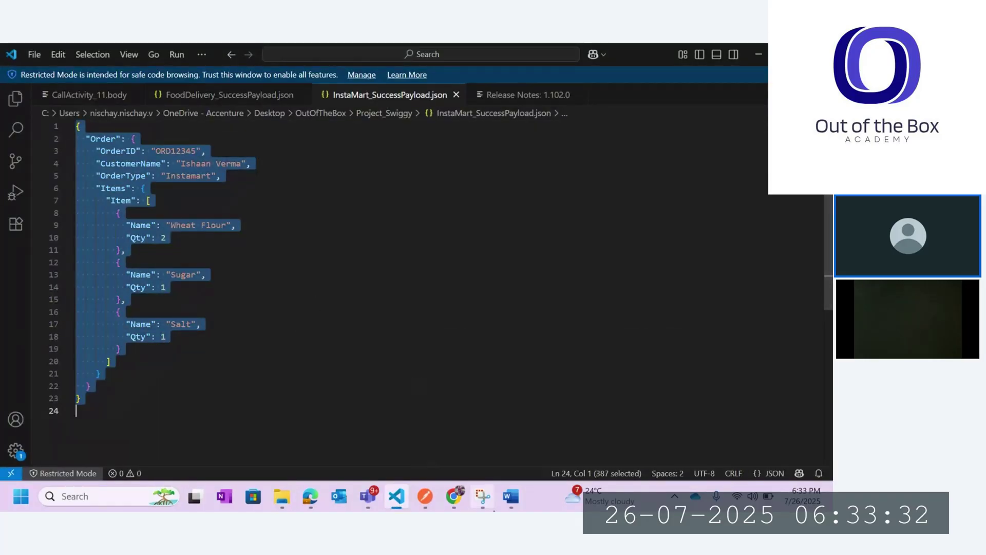
# - Switch to the Integration Suite in Chrome and look over the deployed security material from the monitoring overview
pyautogui.moveTo(453, 497)
pyautogui.click(383, 431)
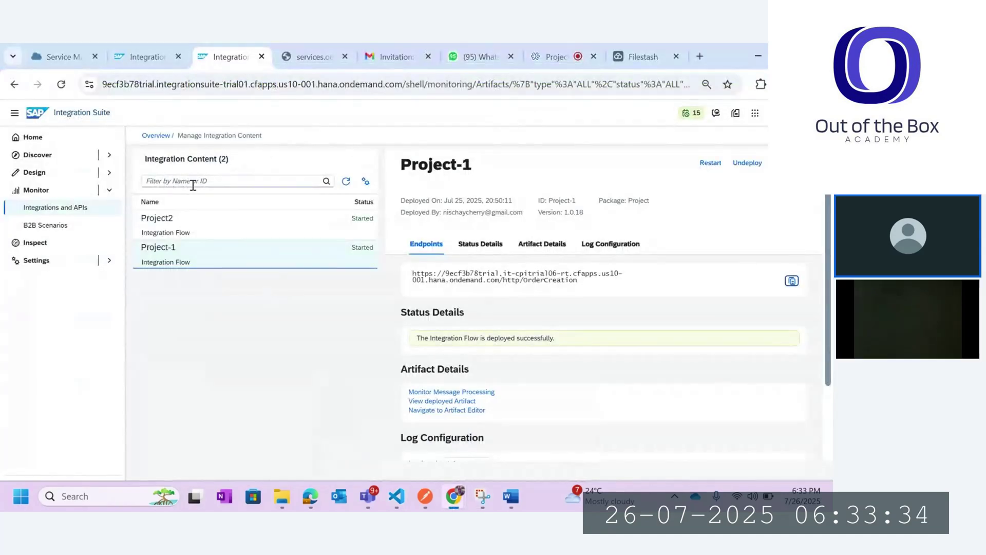
pyautogui.click(156, 135)
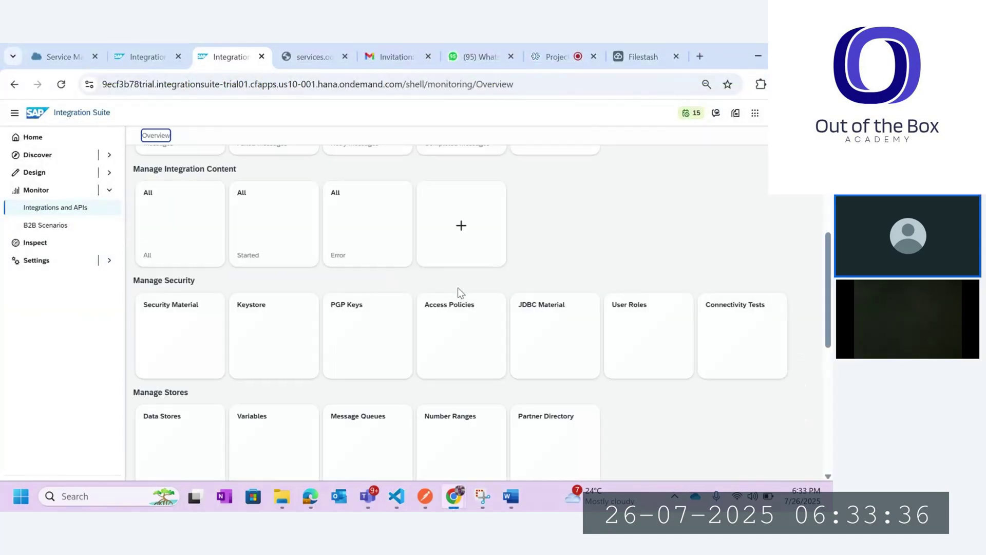
pyautogui.click(175, 337)
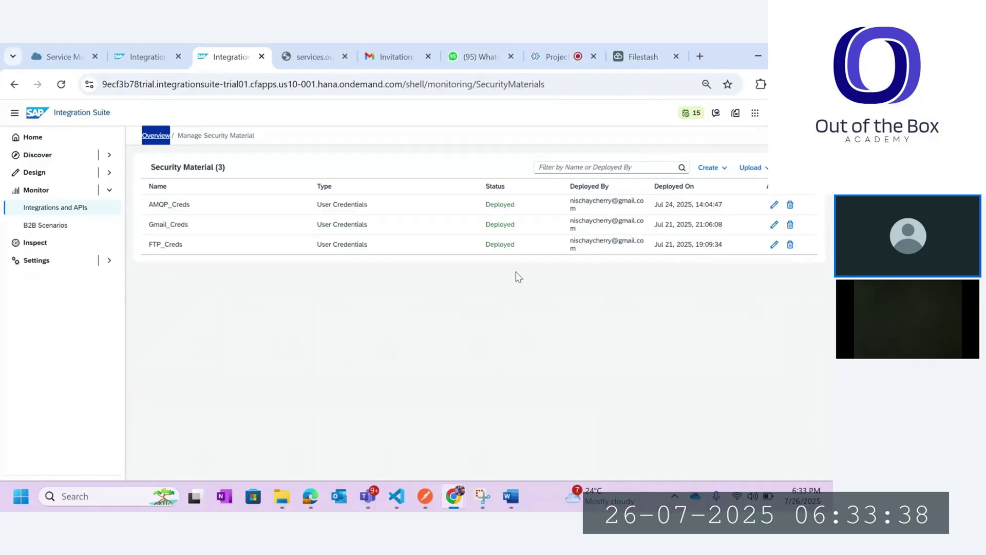
pyautogui.click(163, 138)
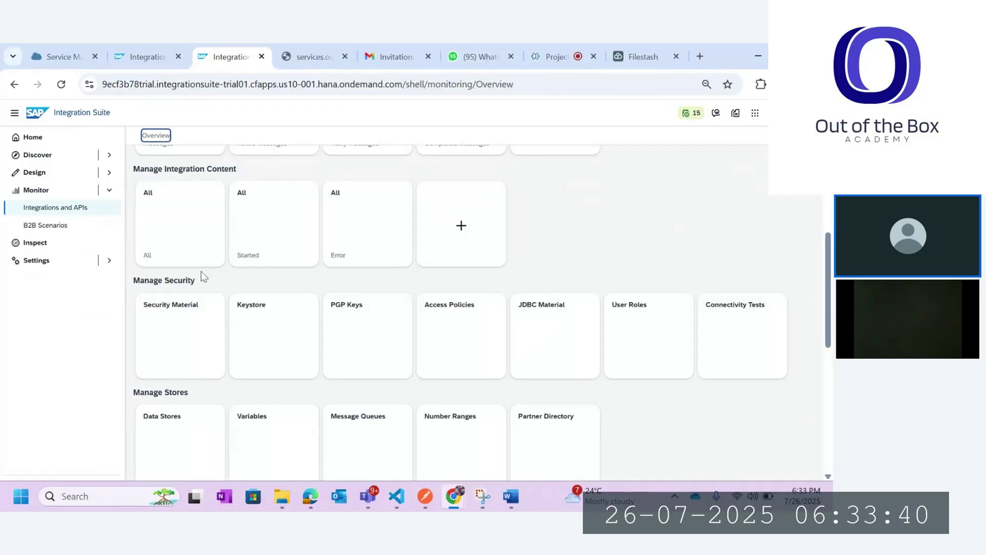
# - Open all deployed integration content and set Project-1's log level to Trace
pyautogui.click(182, 238)
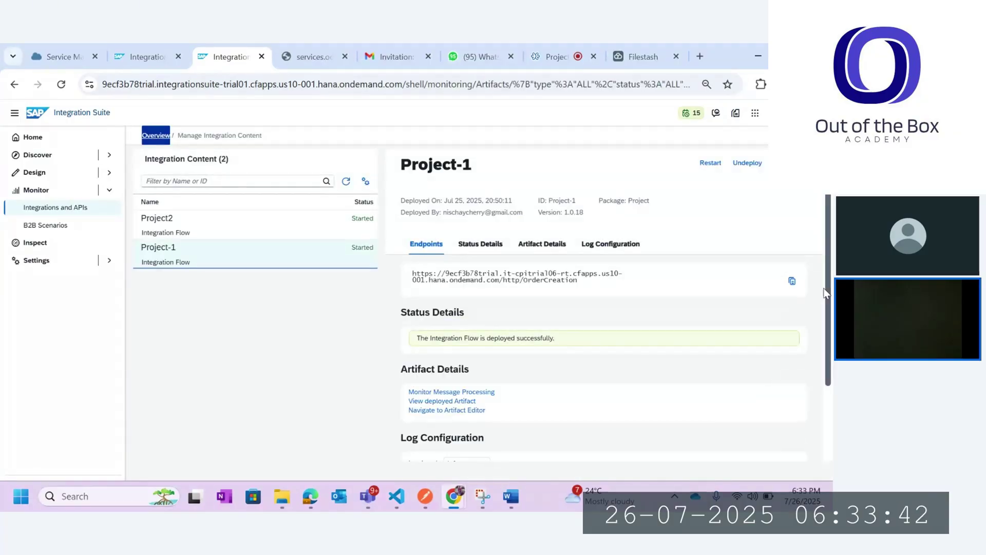
pyautogui.scroll(-5, 642, 288)
pyautogui.click(480, 242)
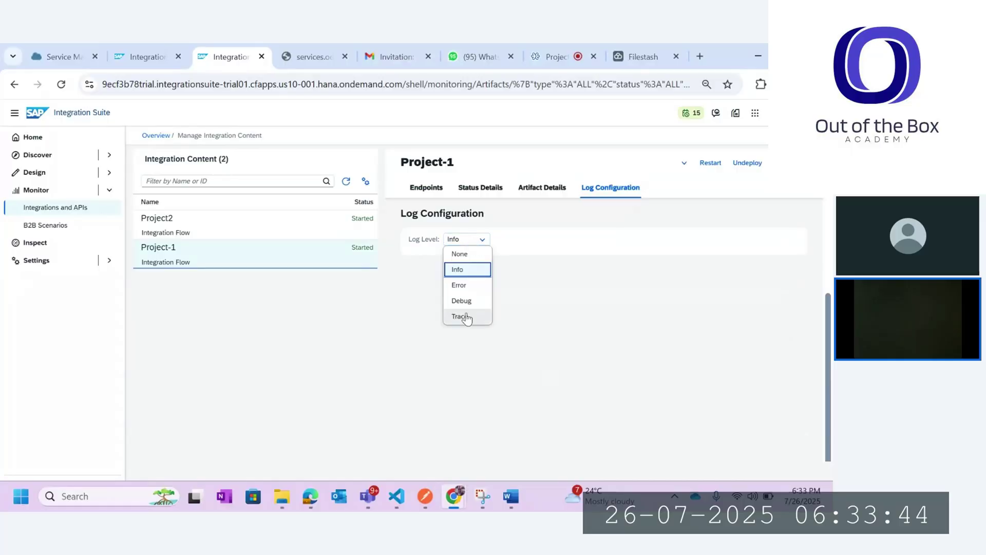
pyautogui.click(462, 315)
pyautogui.click(466, 319)
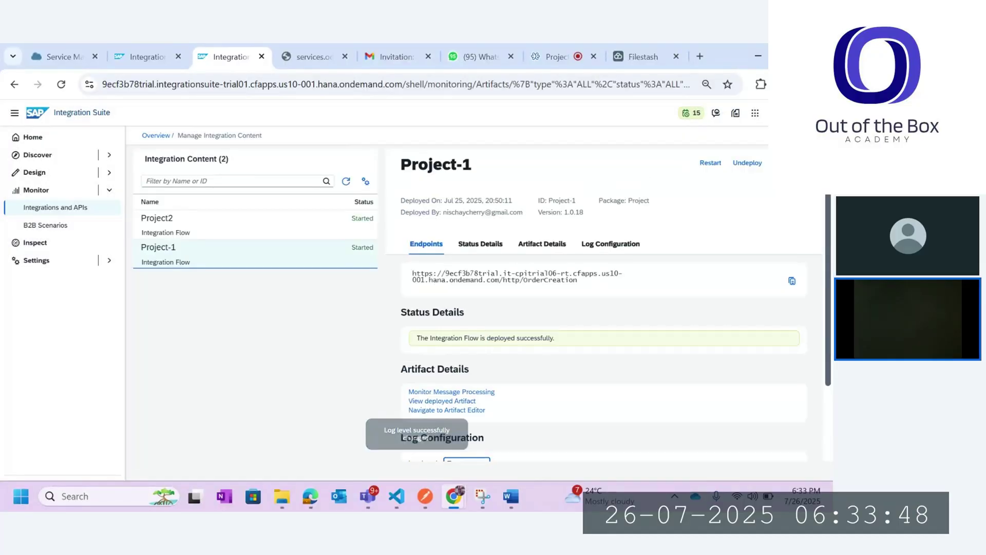
# - Try to remove the existing file from the Project's InstaMart folder in Filestash
pyautogui.click(633, 56)
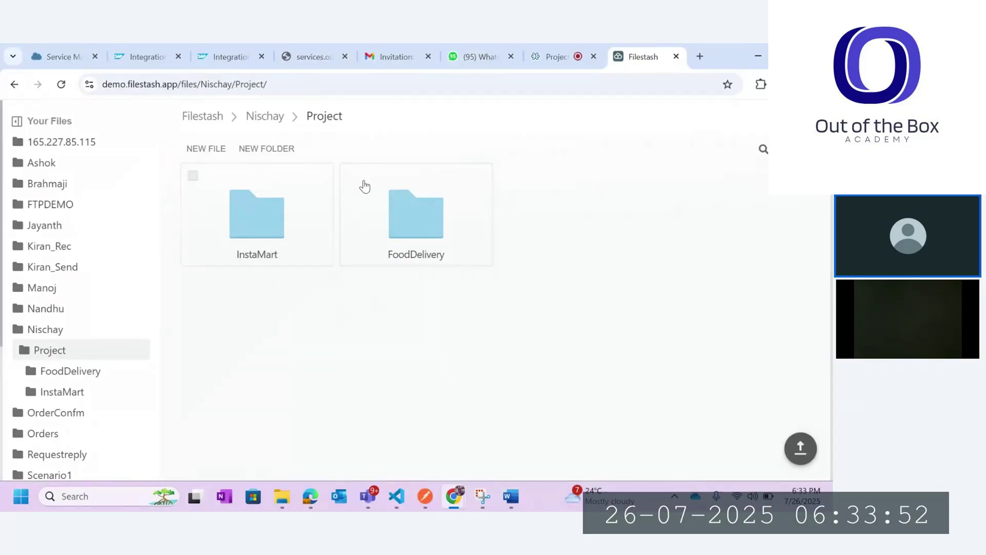
pyautogui.click(264, 221)
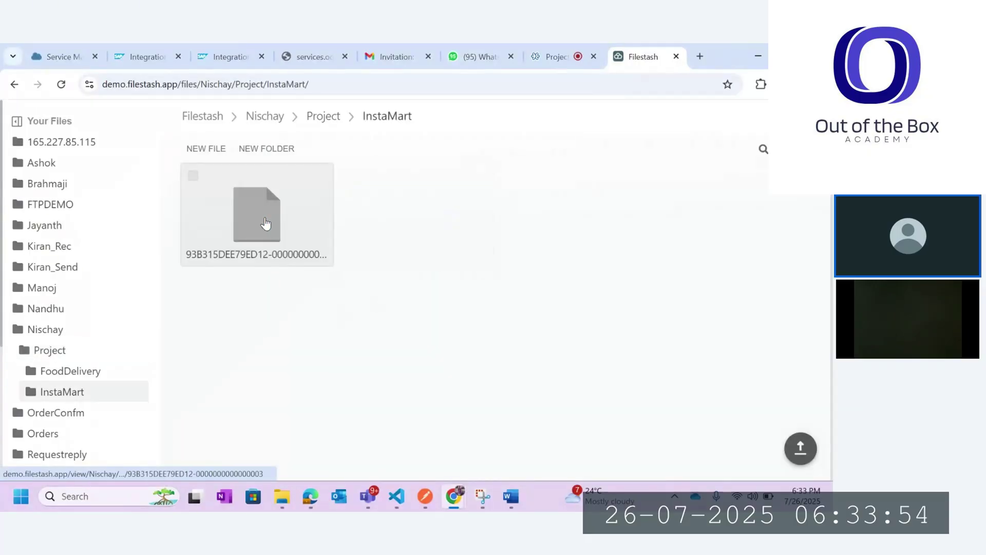
pyautogui.click(193, 175)
pyautogui.click(278, 148)
pyautogui.write('remove')
pyautogui.click(458, 329)
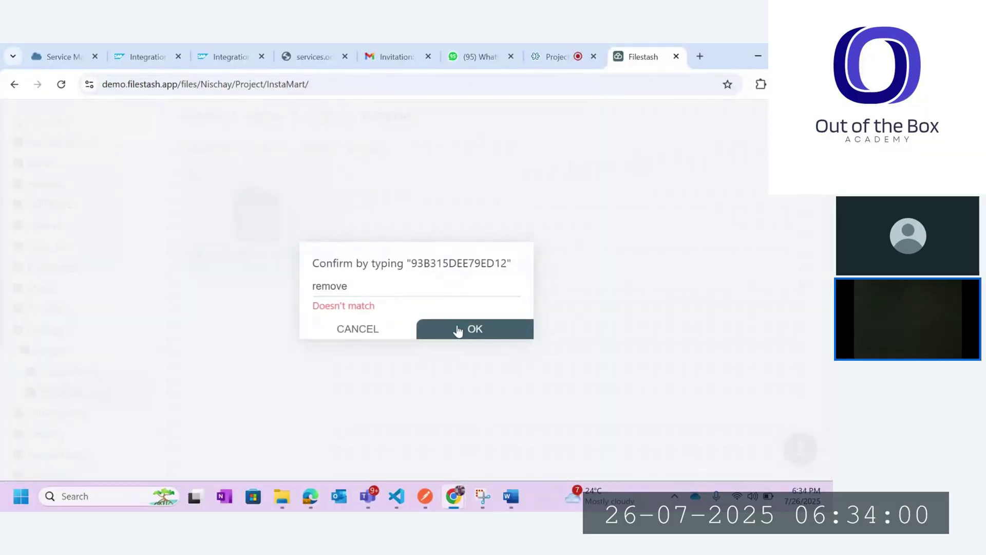
pyautogui.click(371, 331)
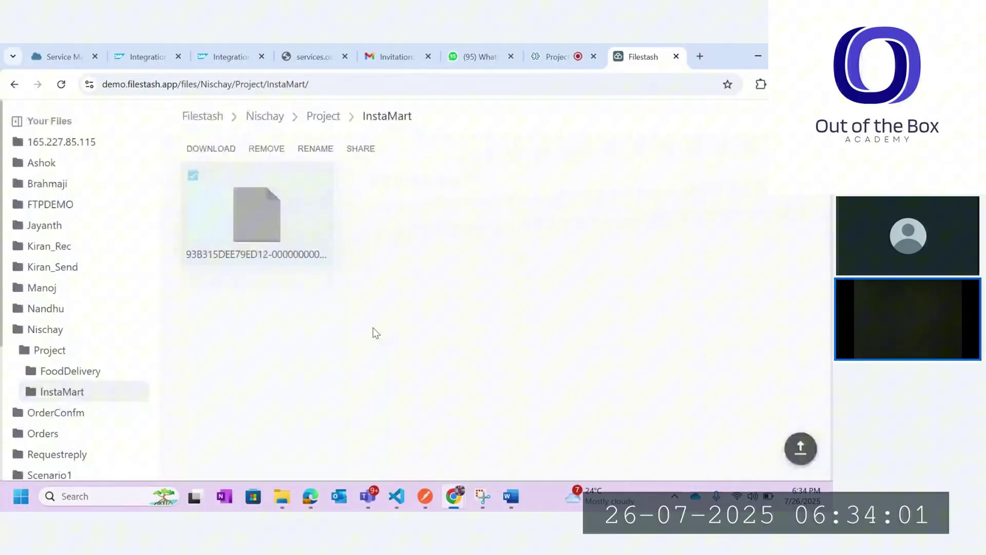
pyautogui.click(318, 117)
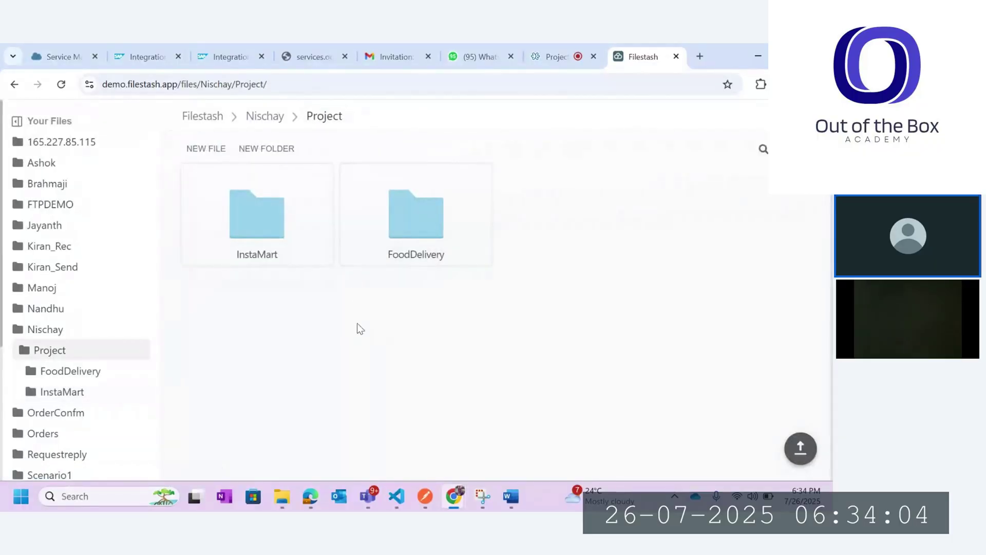
# - Switch to Postman, paste the copied InstaMart payload into the request body, send the OrderCreation request and view the response
pyautogui.hotkey('alt', 'Tab')
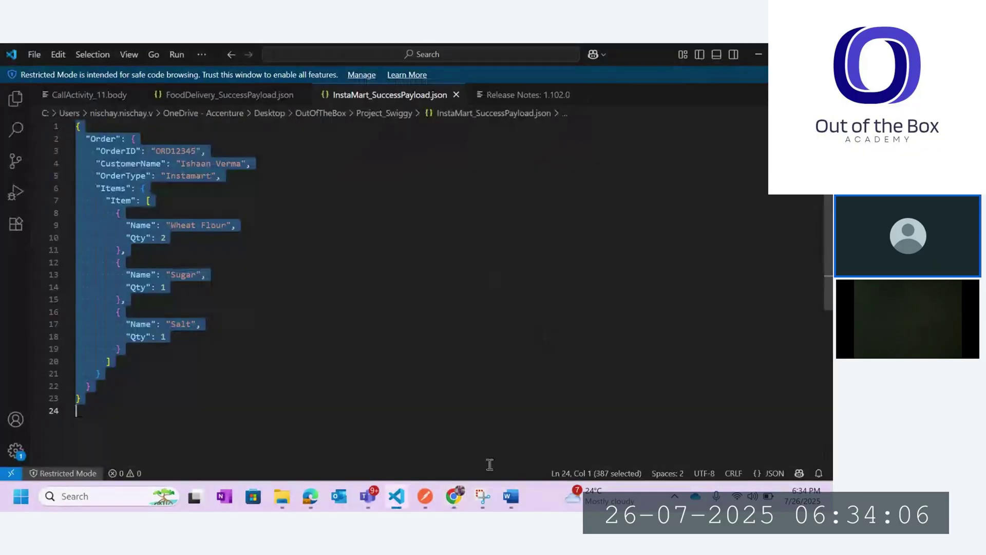
pyautogui.click(425, 496)
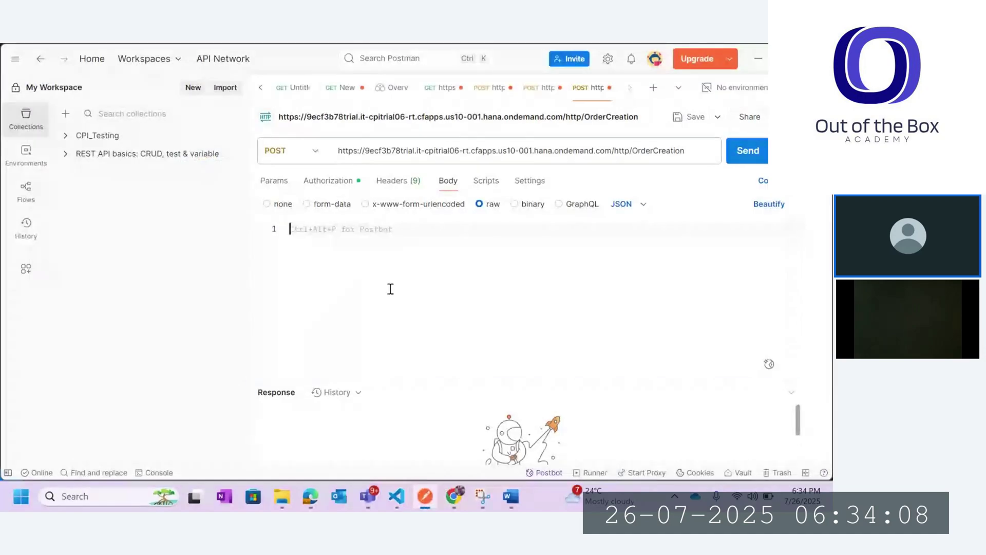
pyautogui.hotkey('ctrl', 'v')
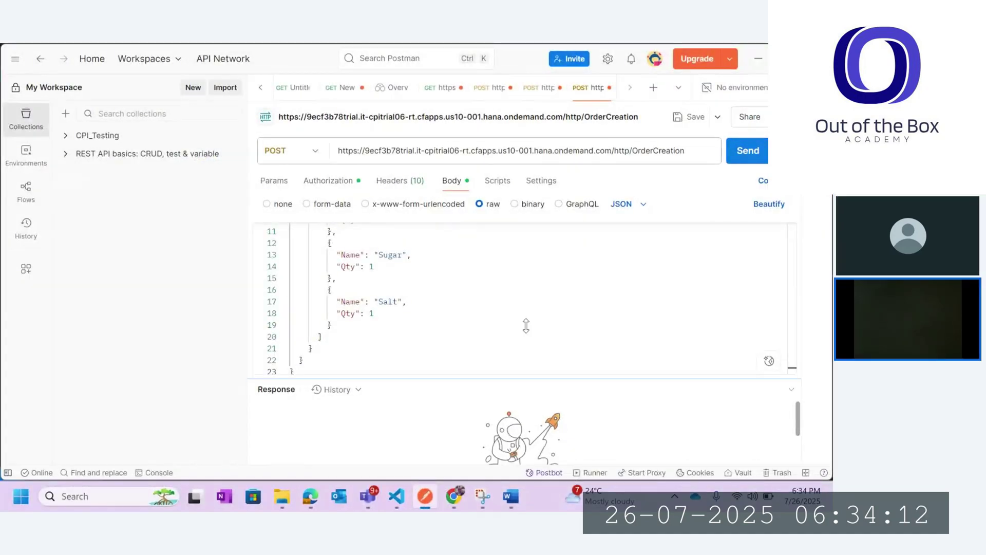
pyautogui.moveTo(532, 379); pyautogui.dragTo(532, 312)
pyautogui.scroll(1, 792, 243)
pyautogui.moveTo(793, 248); pyautogui.dragTo(791, 206)
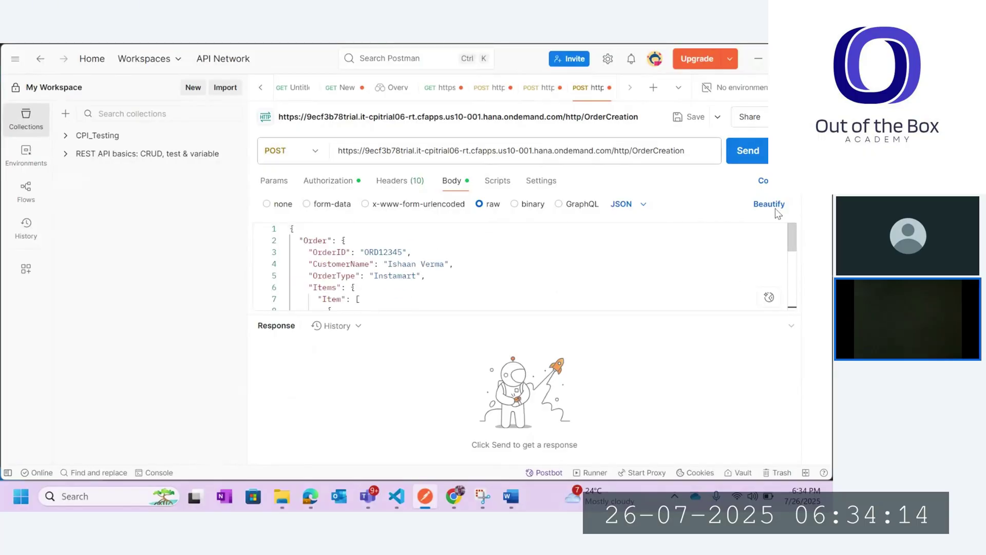
pyautogui.click(746, 157)
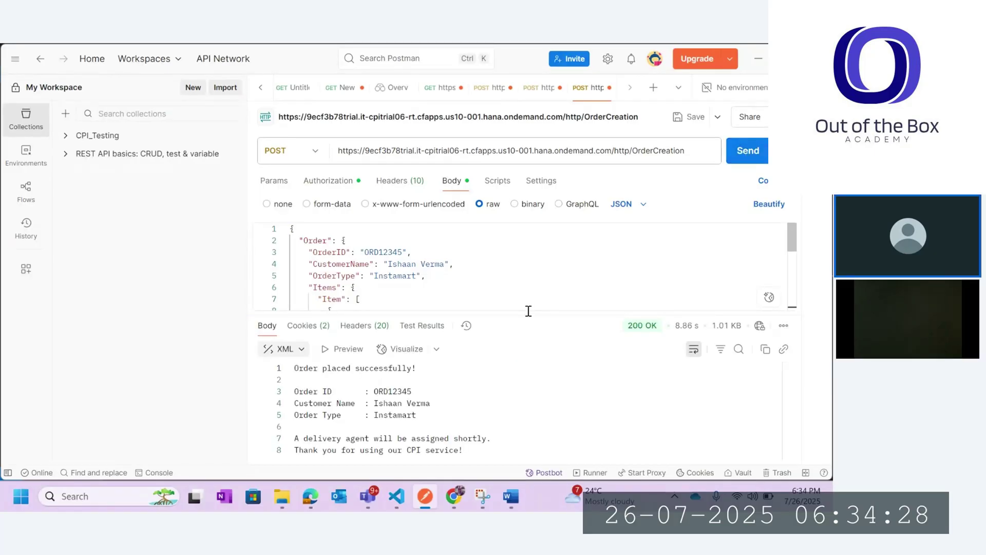
pyautogui.moveTo(529, 311); pyautogui.dragTo(532, 249)
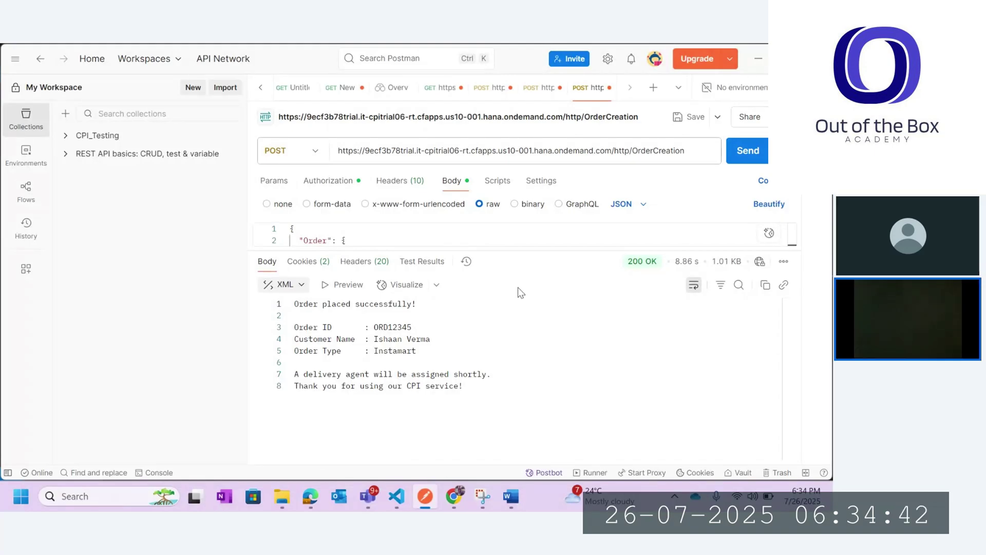
pyautogui.moveTo(504, 246); pyautogui.dragTo(504, 307)
# - Switch to Filestash in Chrome and check the Project's InstaMart folder for the delivered order file
pyautogui.moveTo(456, 500)
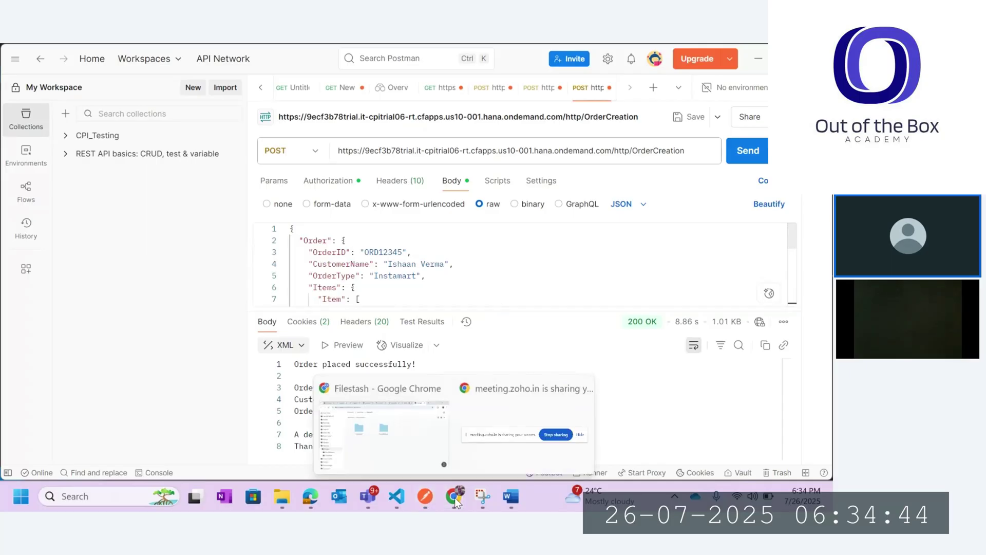
pyautogui.click(403, 439)
pyautogui.click(270, 239)
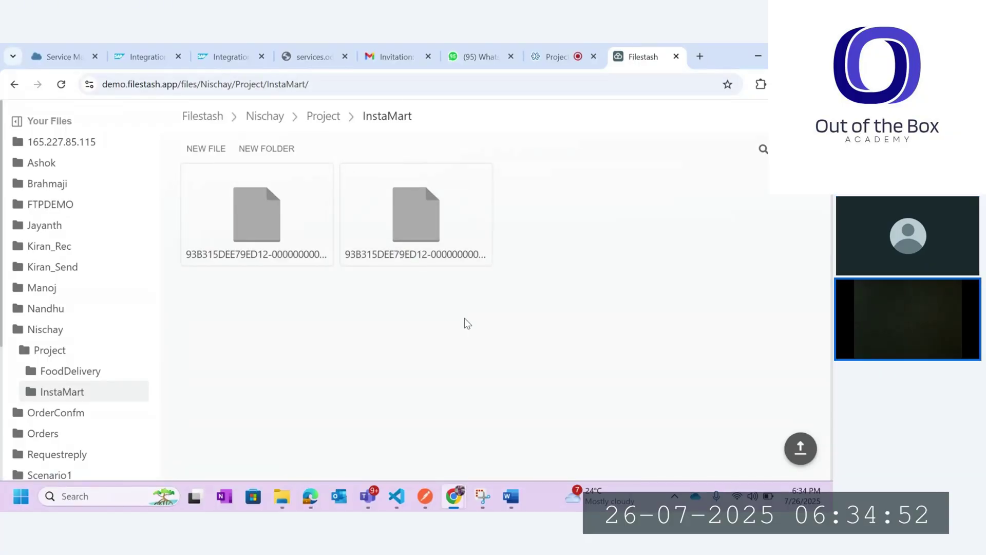
pyautogui.click(323, 115)
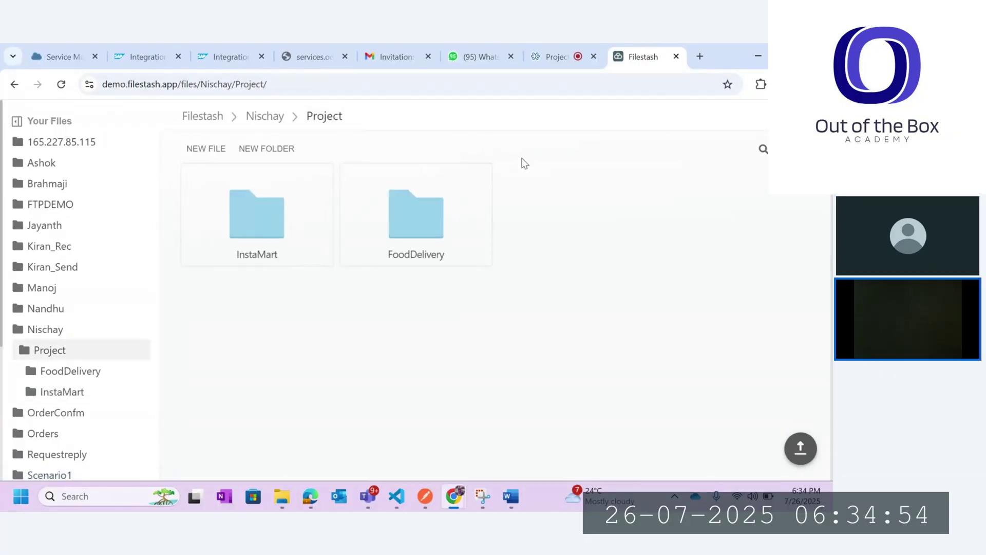
pyautogui.click(223, 53)
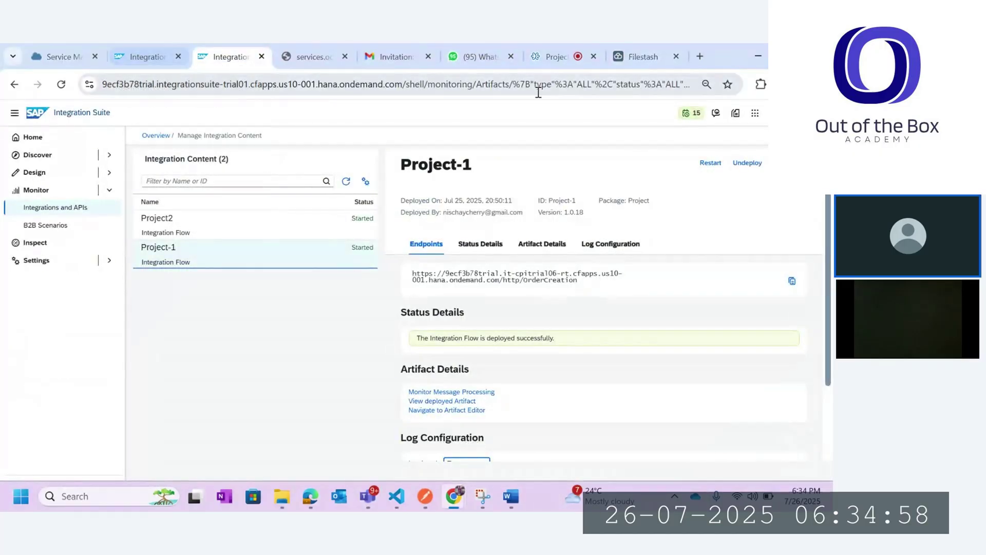
pyautogui.click(646, 53)
pyautogui.click(257, 231)
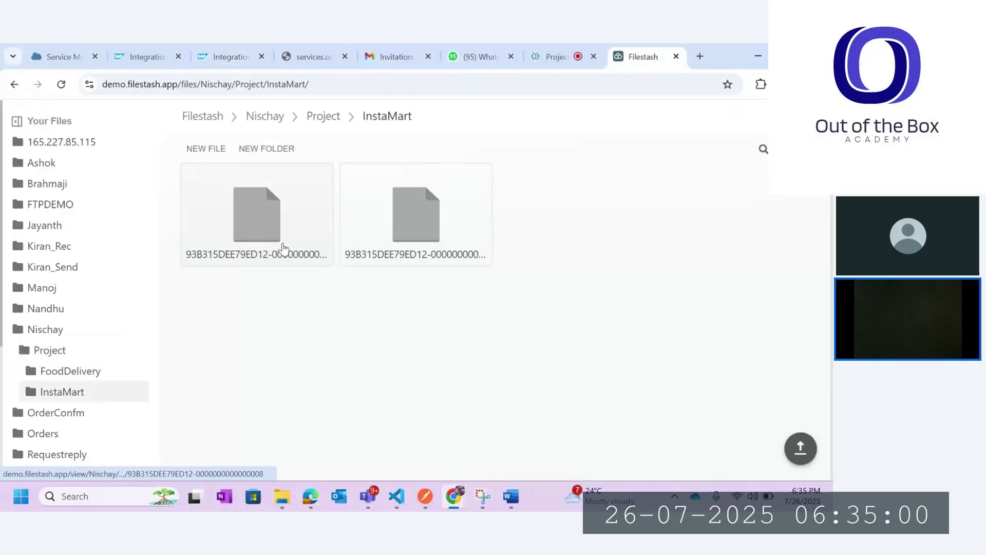
# - Open the InstaMart file ending in 0008, examine its order confirmation and order ID, and return to the Project folder
pyautogui.click(253, 228)
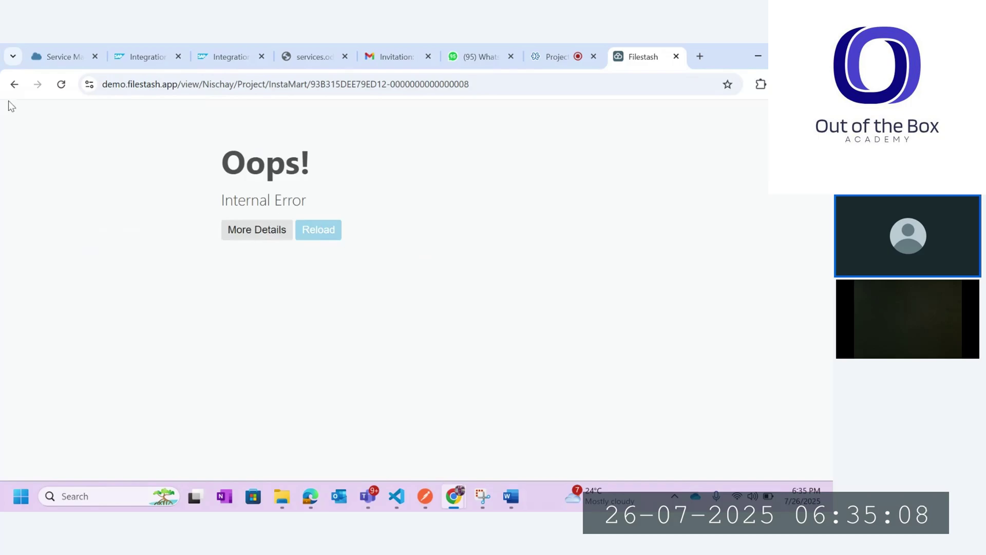
pyautogui.click(15, 85)
pyautogui.click(63, 85)
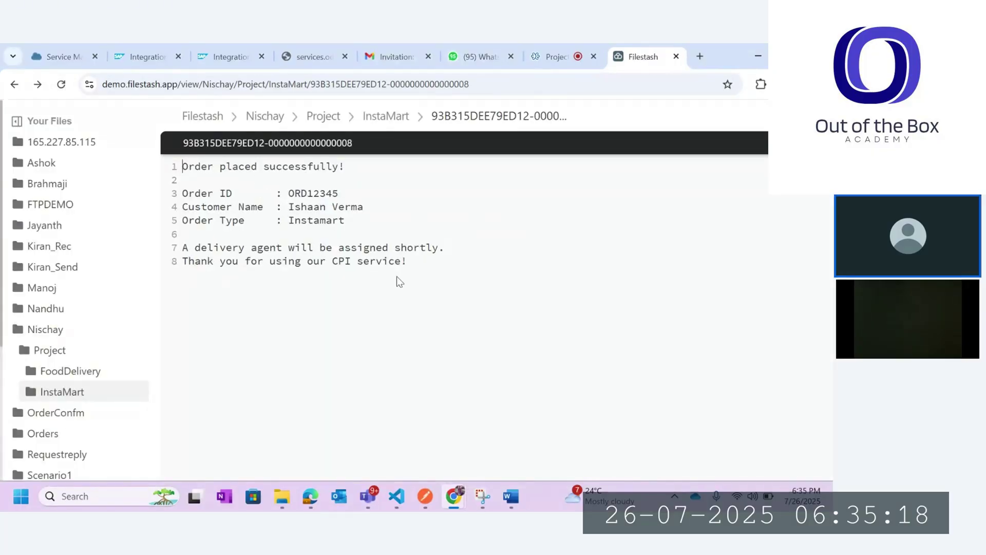
pyautogui.hotkey('ctrl', 'a')
pyautogui.click(346, 308)
pyautogui.moveTo(287, 194); pyautogui.dragTo(352, 195)
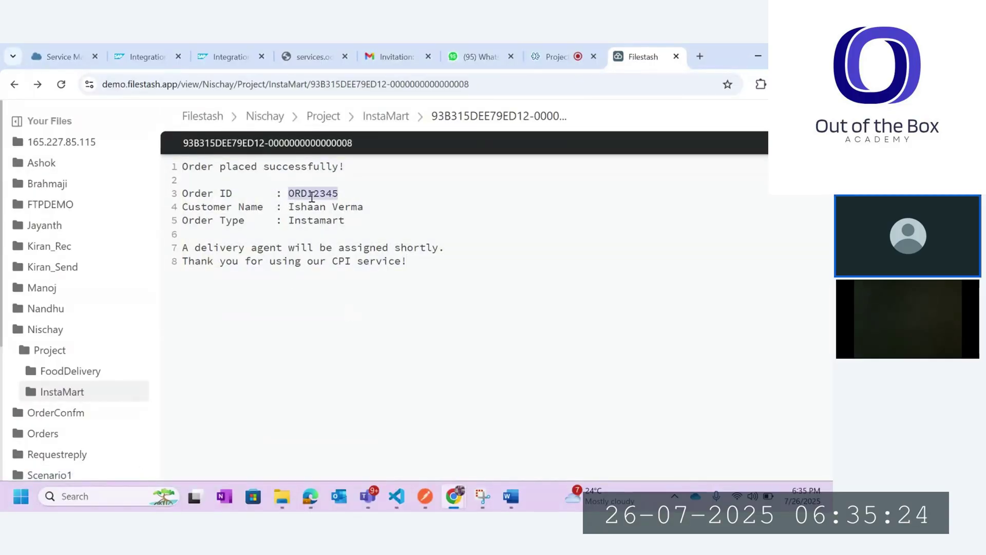
pyautogui.click(390, 118)
pyautogui.click(325, 115)
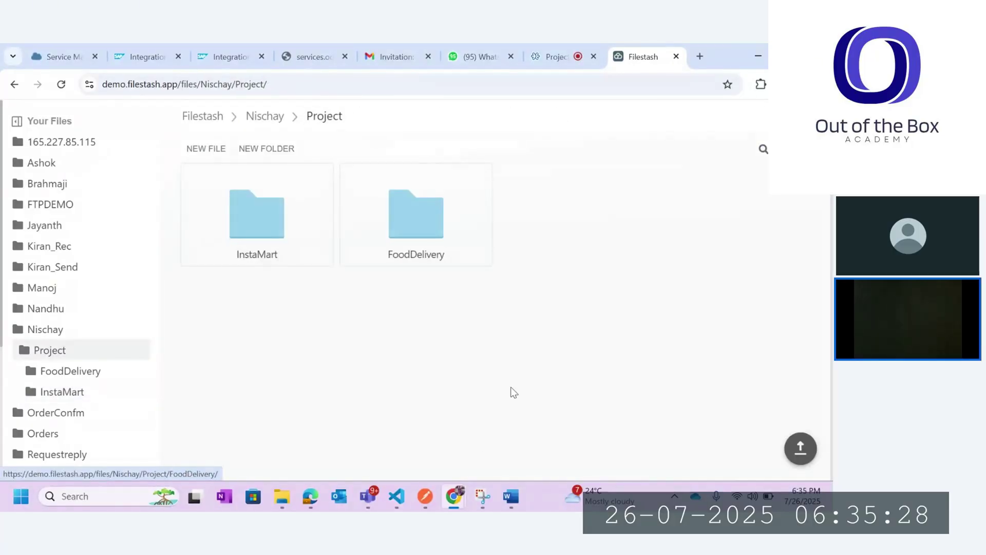
# - Switch to File Explorer, open ErrorPayload from the Project_Swiggy folder and copy its entire JSON content
pyautogui.click(432, 494)
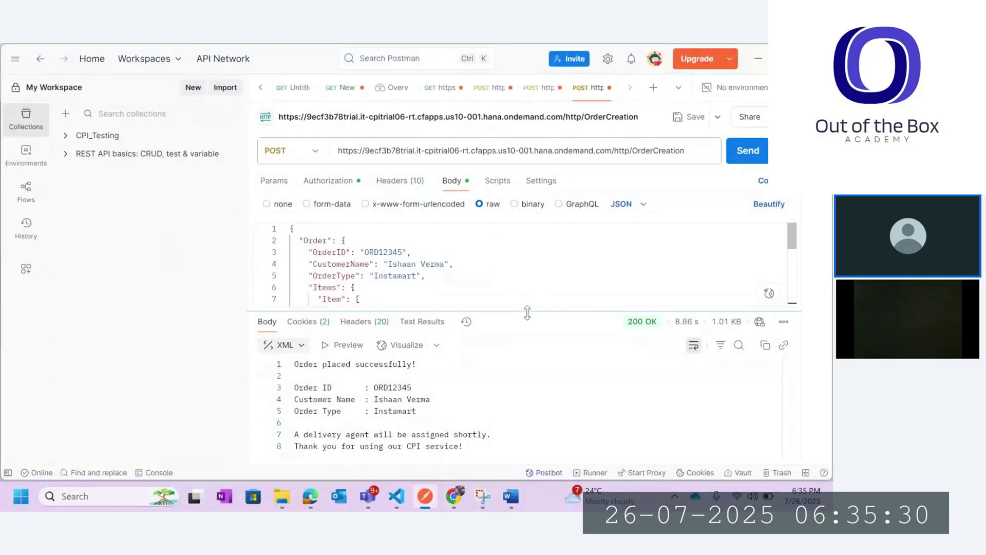
pyautogui.moveTo(524, 312); pyautogui.dragTo(523, 377)
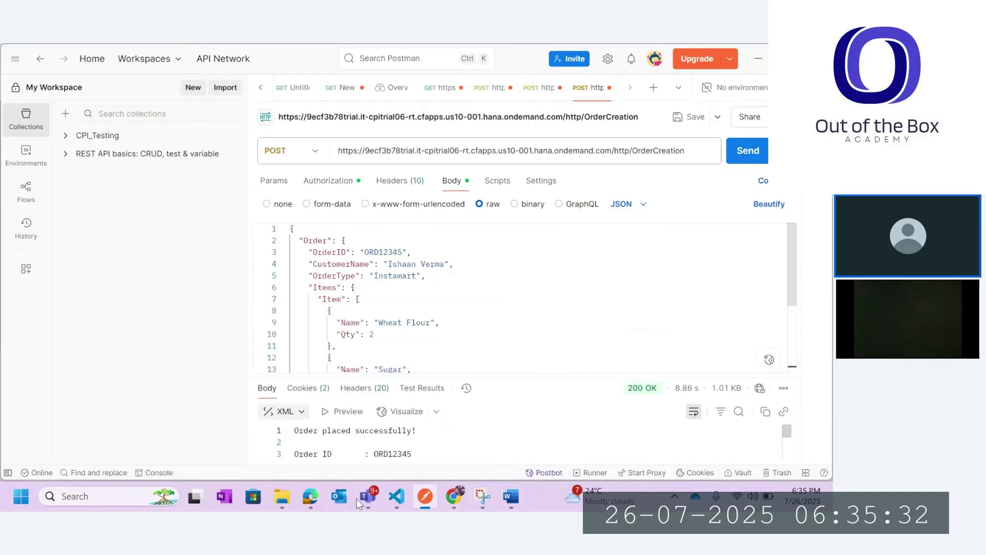
pyautogui.moveTo(289, 500)
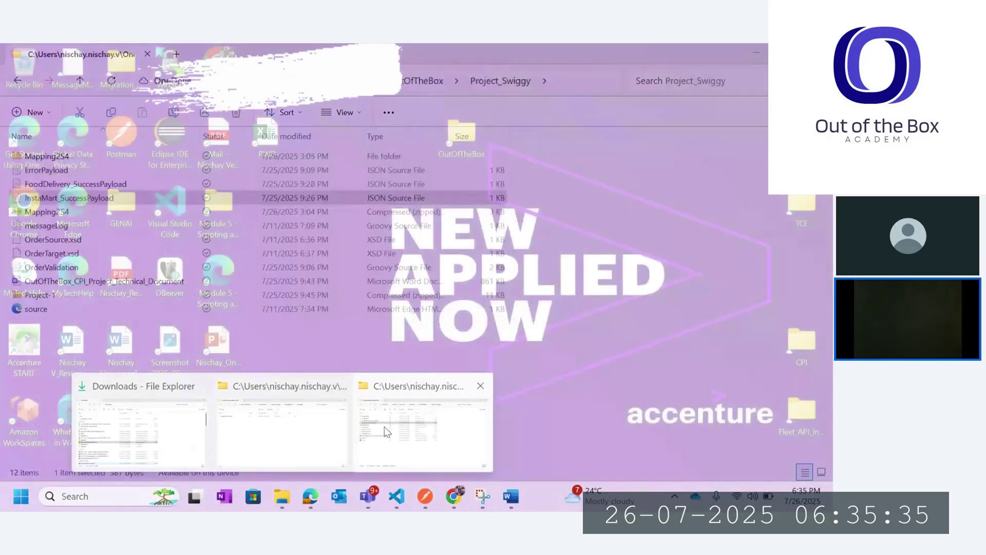
pyautogui.click(426, 442)
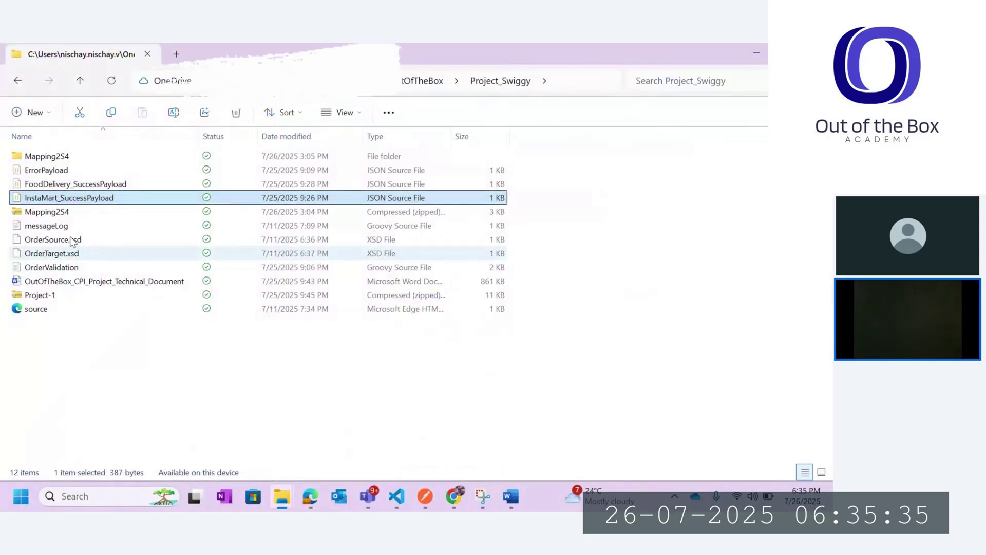
pyautogui.click(51, 171)
pyautogui.doubleClick(51, 170)
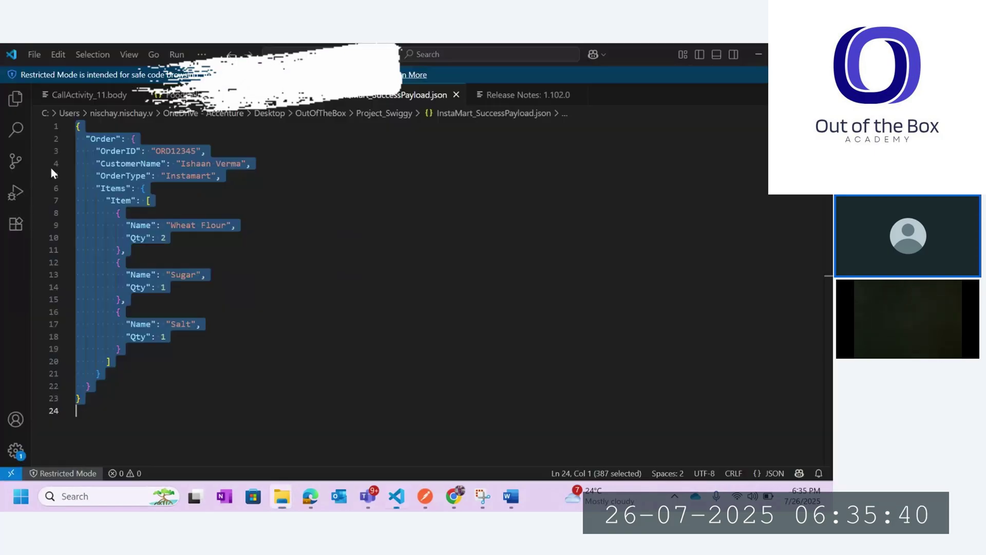
pyautogui.hotkey('ctrl', 'a')
pyautogui.hotkey('ctrl', 'c')
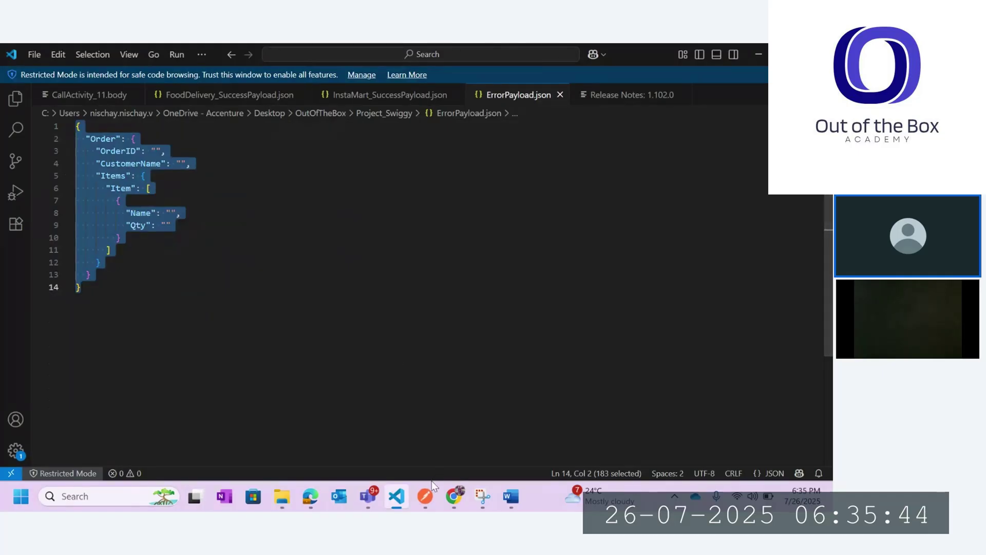
# - Switch to Postman and replace the OrderCreation request's body with the copied ErrorPayload JSON
pyautogui.click(425, 496)
pyautogui.click(467, 324)
pyautogui.hotkey('ctrl', 'a')
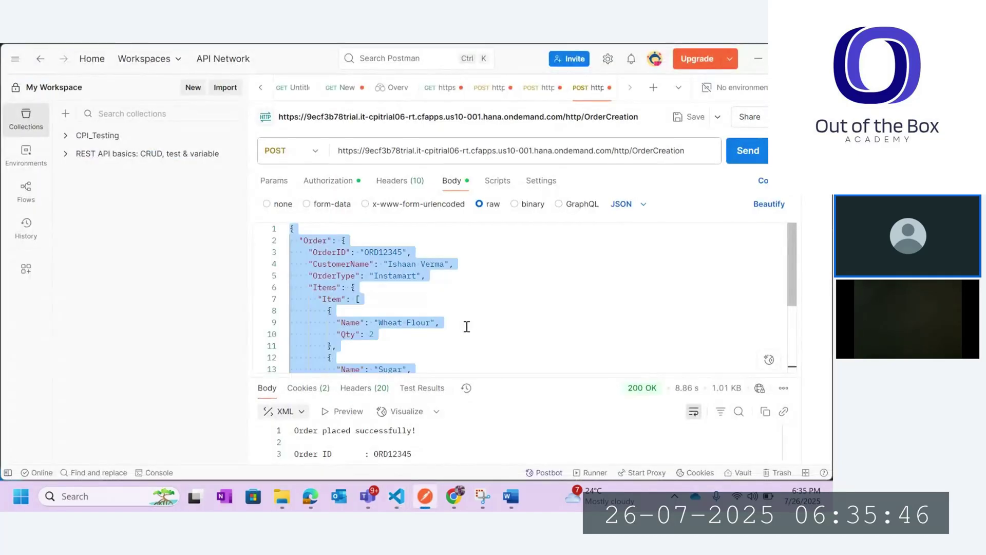
pyautogui.hotkey('ctrl', 'v')
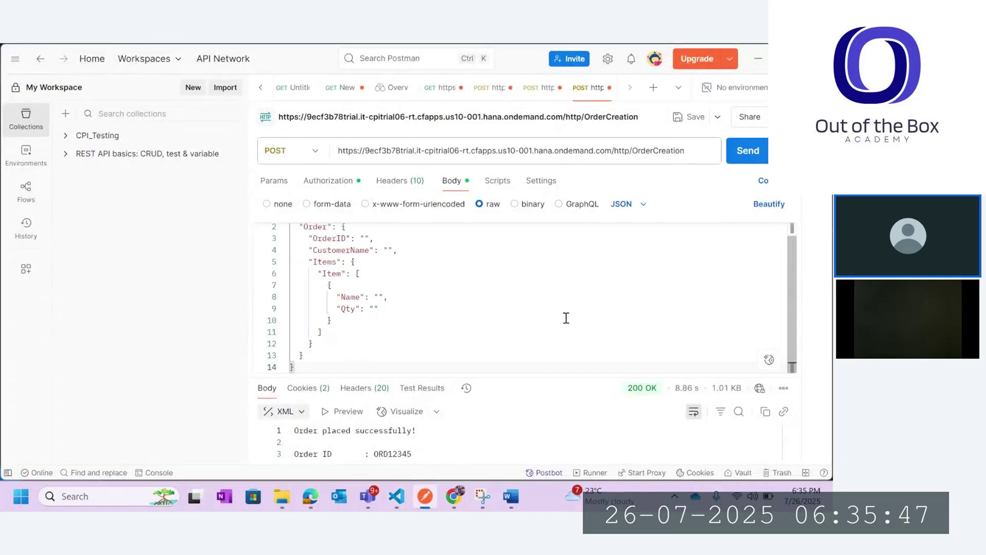
# - Send the OrderCreation request with the error payload and compare the validation response with the payload's empty fields
pyautogui.click(739, 154)
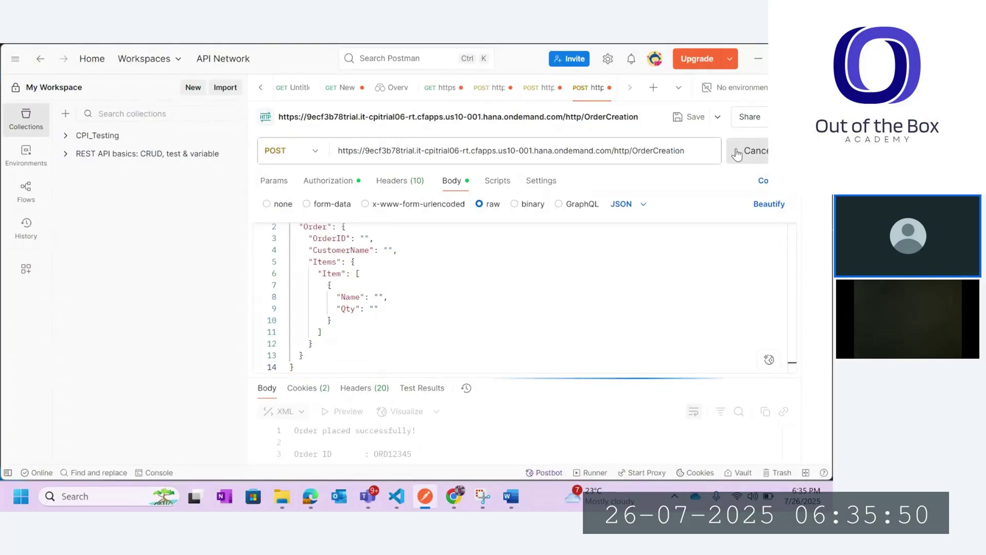
pyautogui.moveTo(524, 374); pyautogui.dragTo(500, 254)
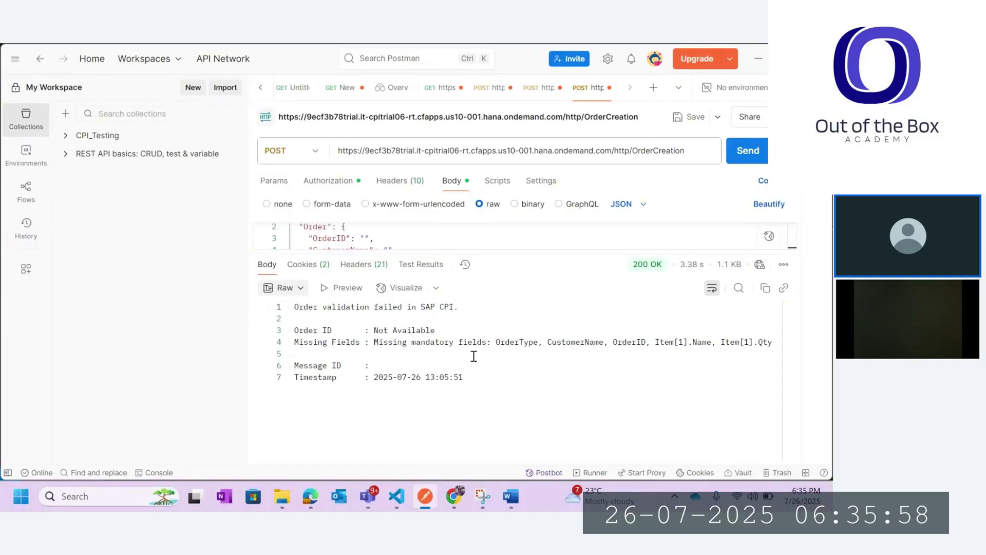
pyautogui.moveTo(535, 252); pyautogui.dragTo(527, 346)
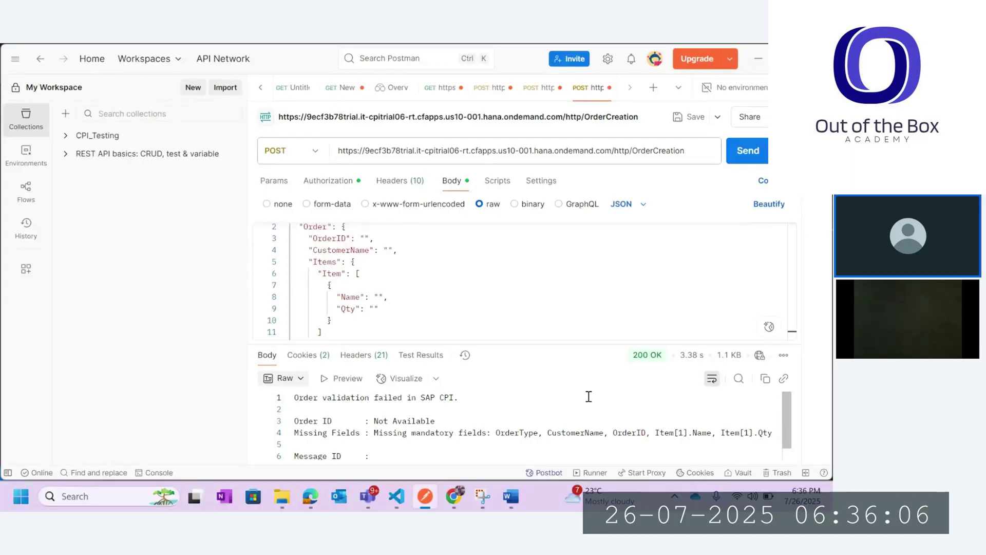
pyautogui.click(366, 237)
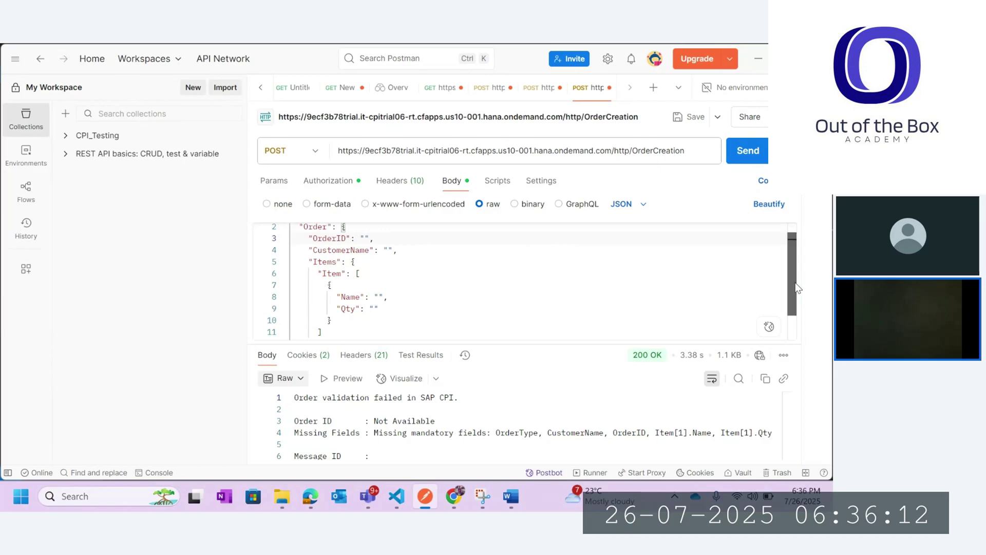
pyautogui.scroll(-2, 795, 298)
pyautogui.scroll(2, 787, 260)
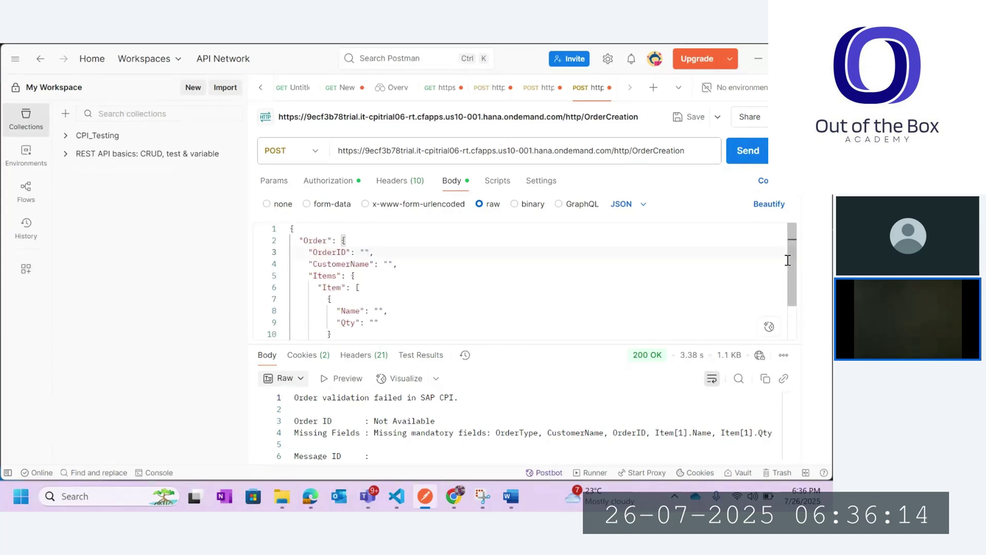
# - Switch to Integration Suite in Chrome, refresh the deployed integration content and return to the monitoring Overview
pyautogui.moveTo(453, 496)
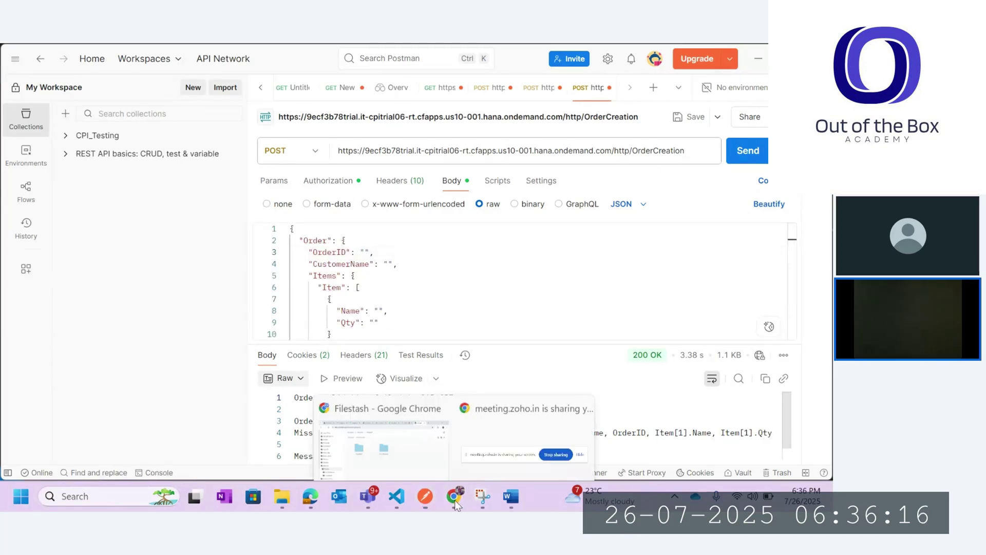
pyautogui.click(368, 424)
pyautogui.click(226, 57)
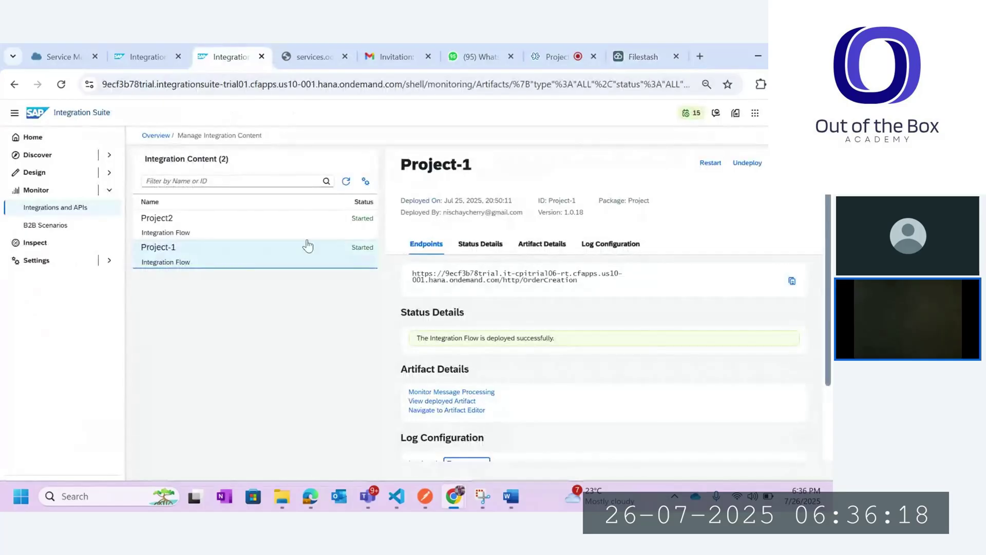
pyautogui.click(347, 182)
pyautogui.click(156, 135)
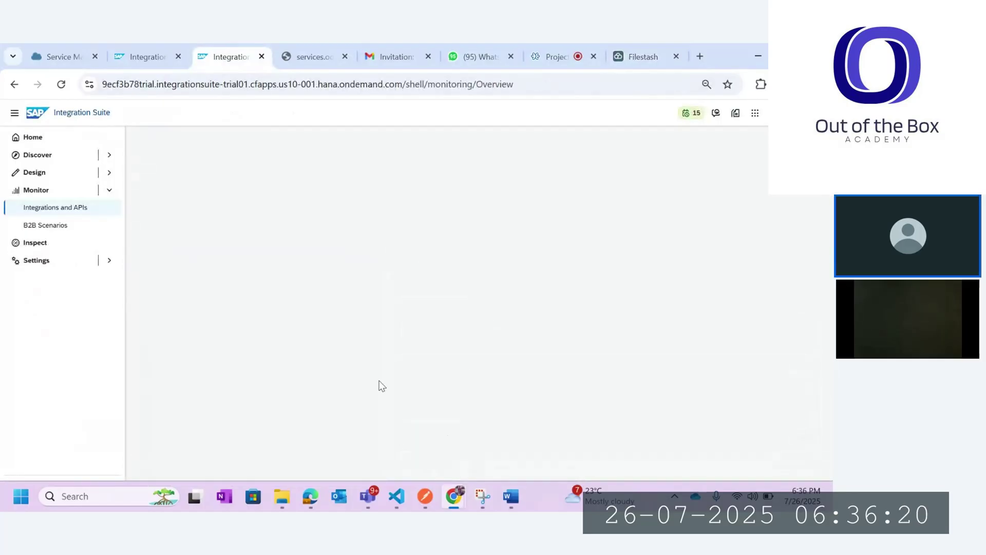
# - Open Gmail in a new browser tab and switch to the account that receives the order failure notifications
pyautogui.click(699, 56)
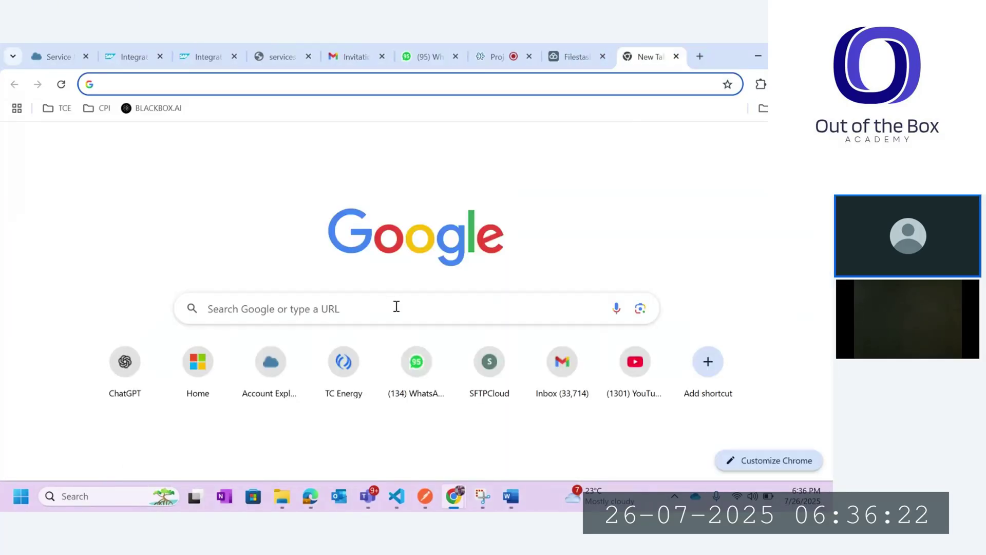
pyautogui.click(678, 144)
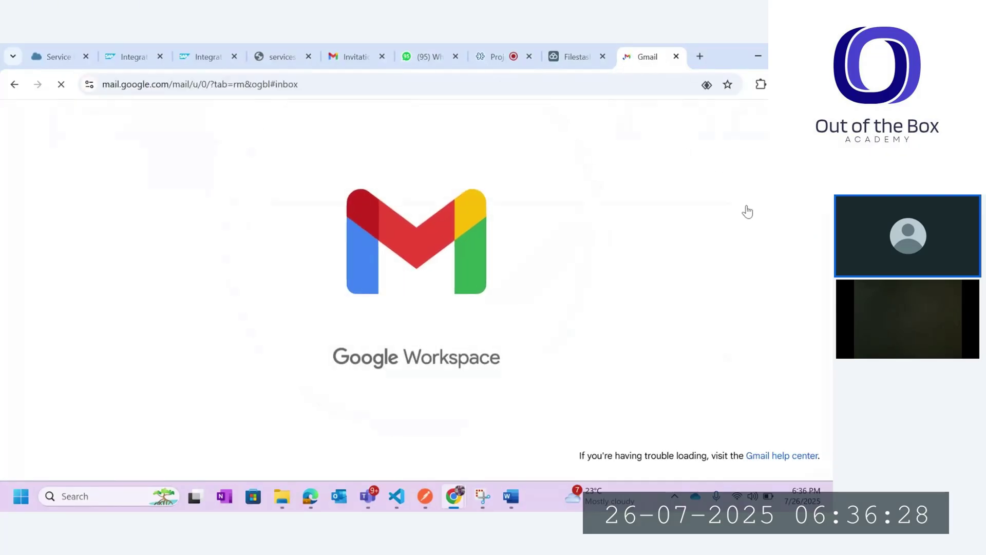
pyautogui.click(778, 121)
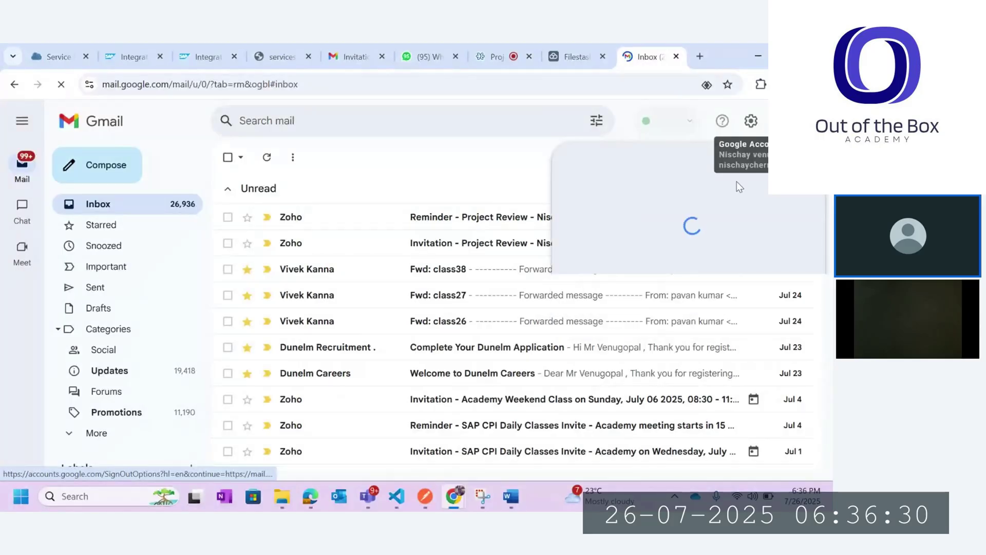
pyautogui.click(652, 394)
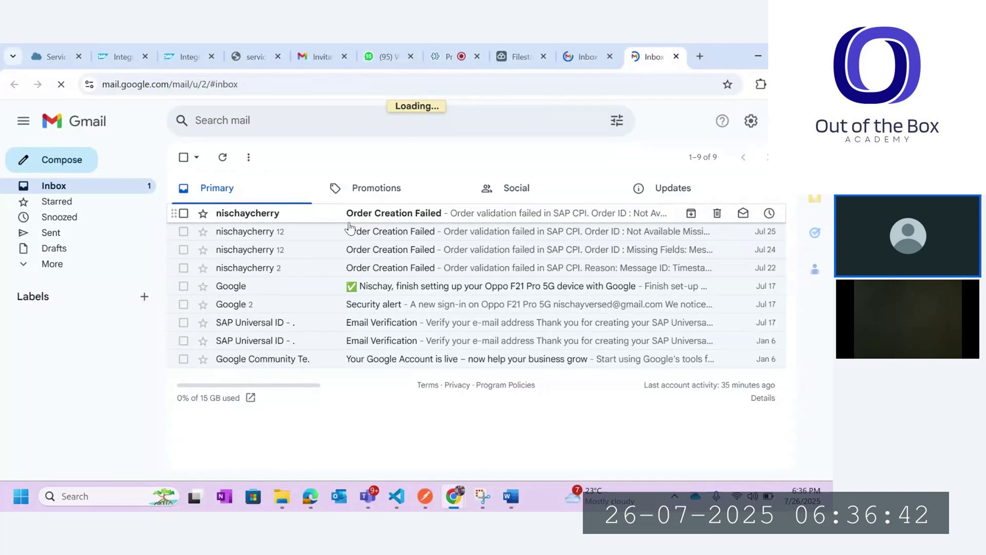
# - Open the newest Order Creation Failed email and examine its received time and missing-field details
pyautogui.click(350, 225)
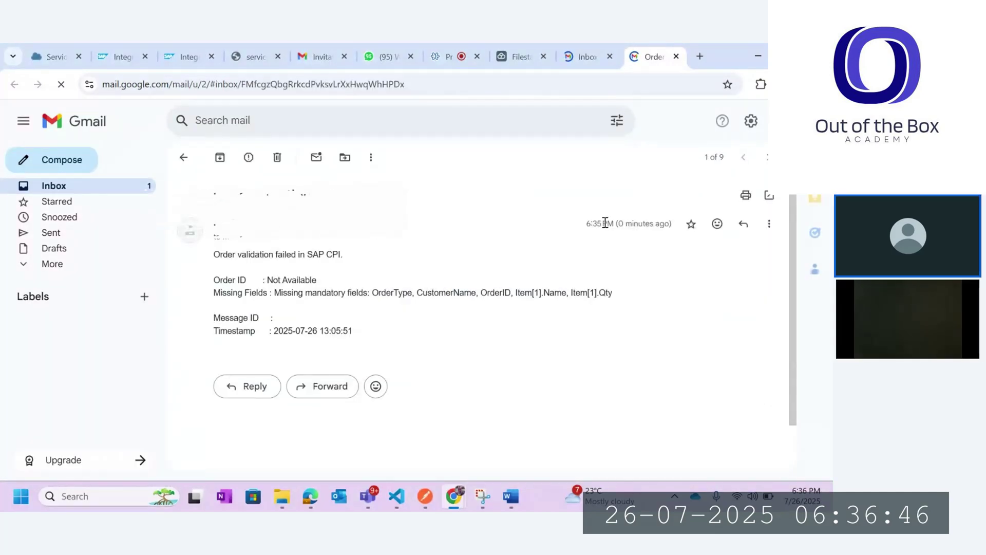
pyautogui.moveTo(589, 224); pyautogui.dragTo(672, 224)
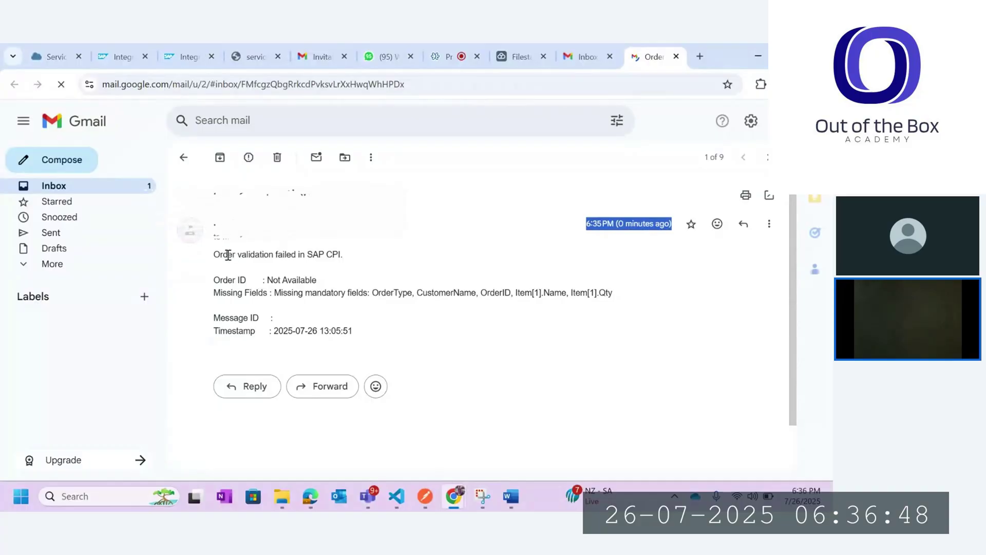
pyautogui.click(332, 170)
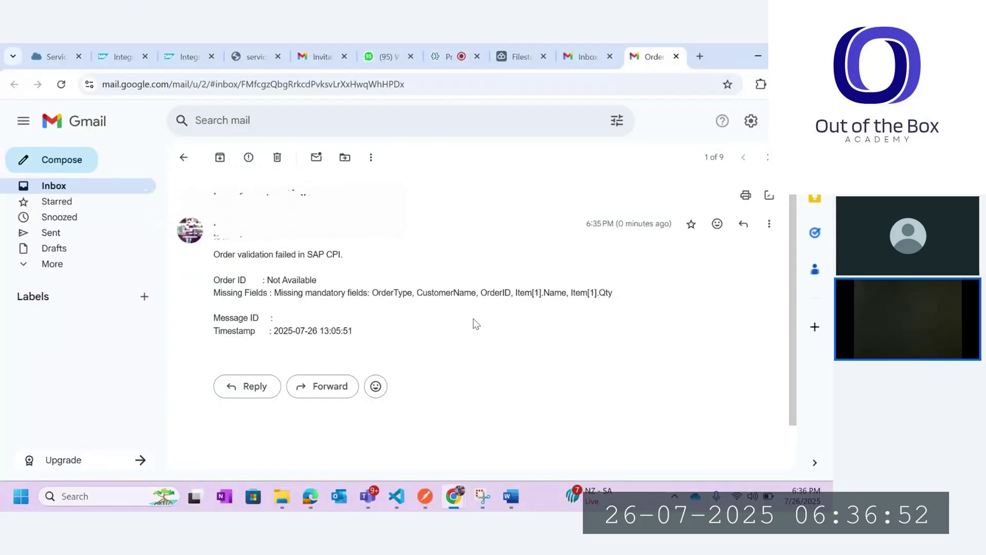
# - Return to Integration Suite monitoring, list the past hour's completed messages and open the latest Project-1 message's run trace
pyautogui.click(181, 55)
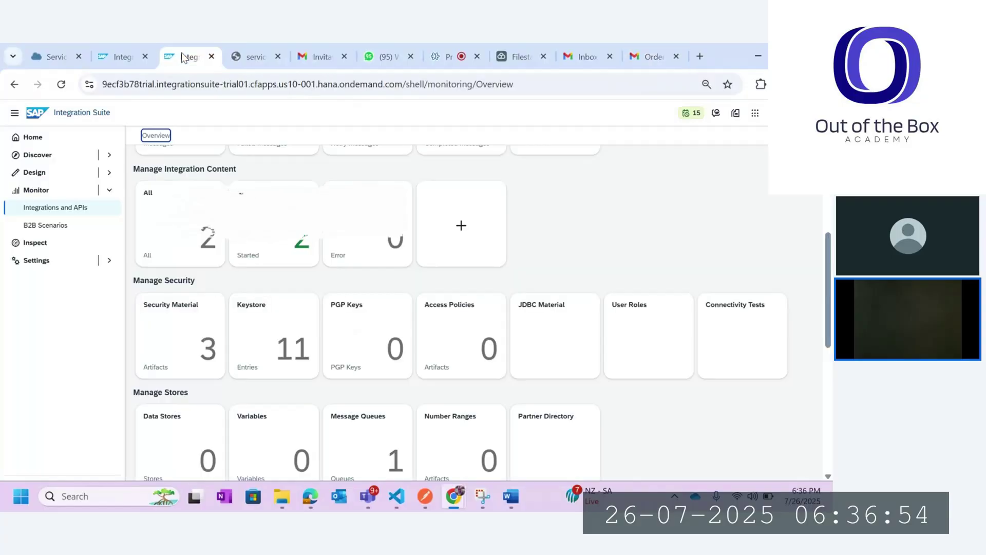
pyautogui.scroll(3, 623, 278)
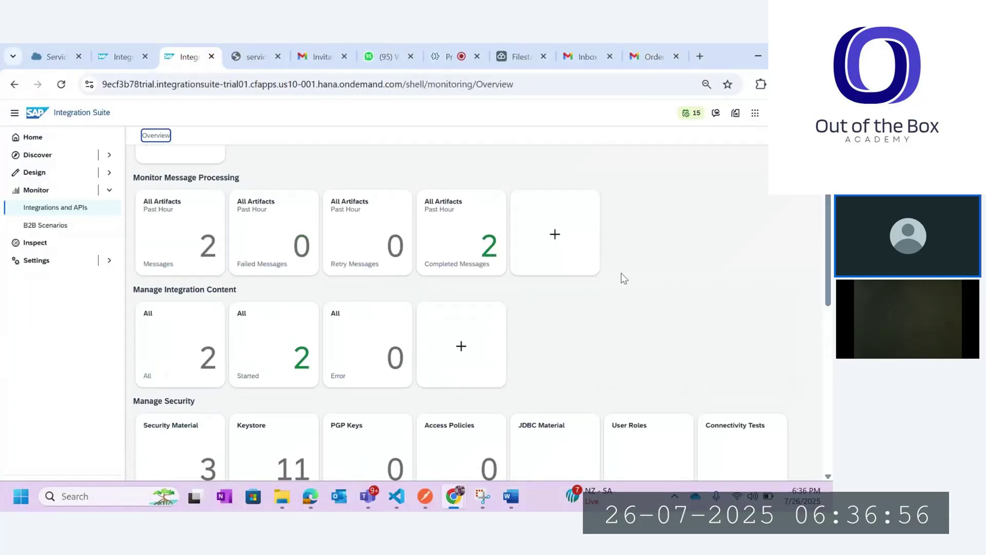
pyautogui.click(447, 255)
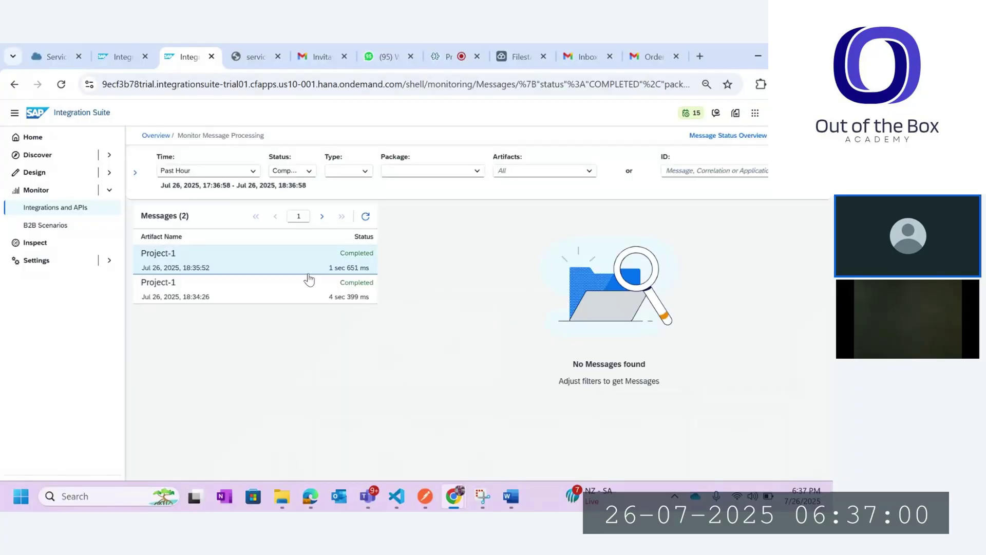
pyautogui.click(285, 271)
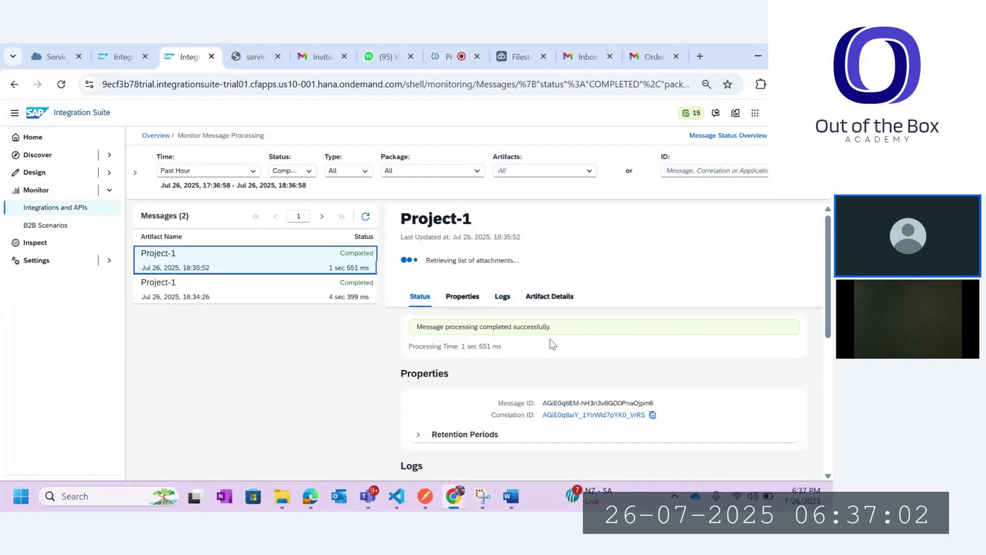
pyautogui.click(502, 259)
pyautogui.doubleClick(551, 349)
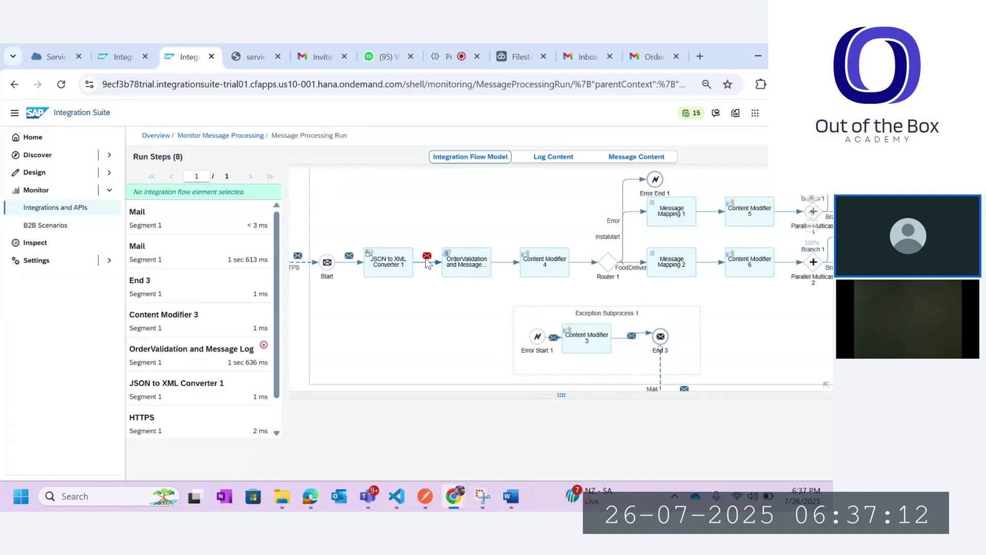
# - Examine the run's OrderValidation step and follow Exception Subprocess 1 through its mail connection to Receiver5
pyautogui.click(473, 264)
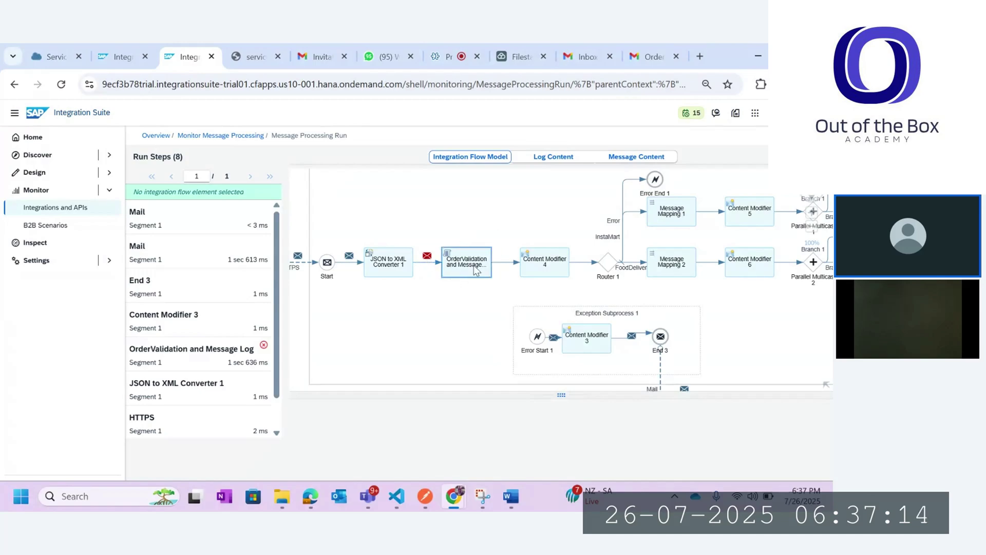
pyautogui.click(577, 309)
pyautogui.click(775, 345)
pyautogui.moveTo(775, 345); pyautogui.dragTo(704, 255)
pyautogui.moveTo(711, 362); pyautogui.dragTo(741, 359)
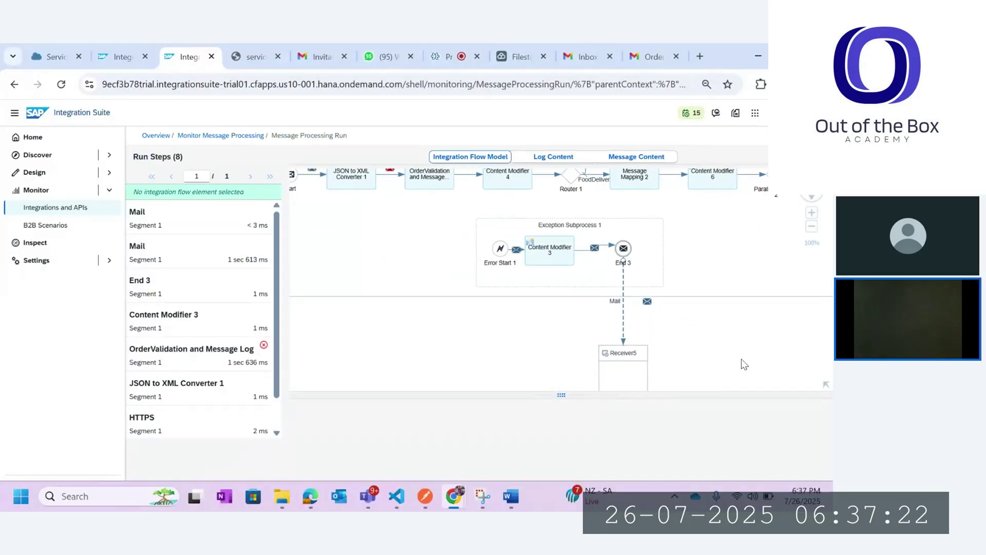
# - Leave the message processing run for the message list and switch to the Project-1 integration flow design
pyautogui.click(248, 136)
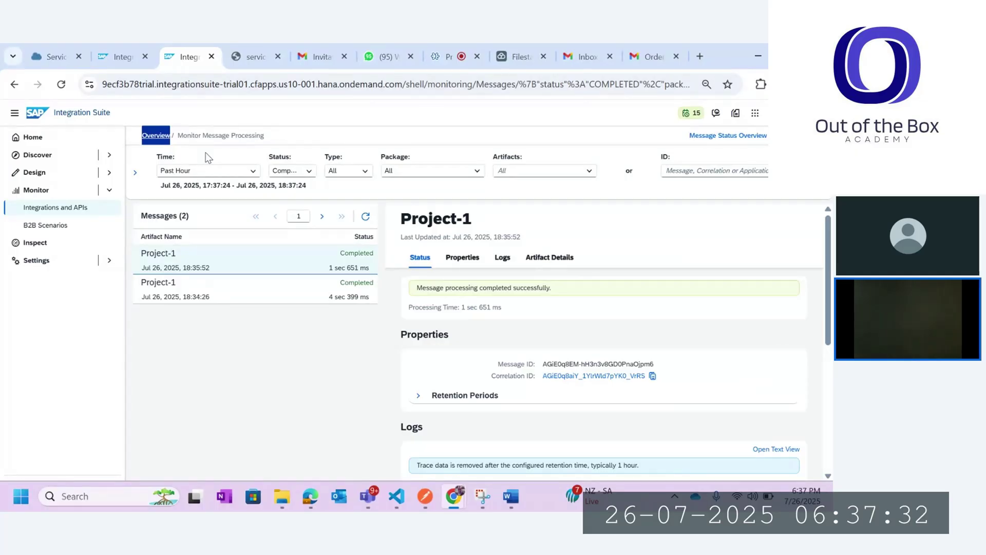
pyautogui.click(122, 47)
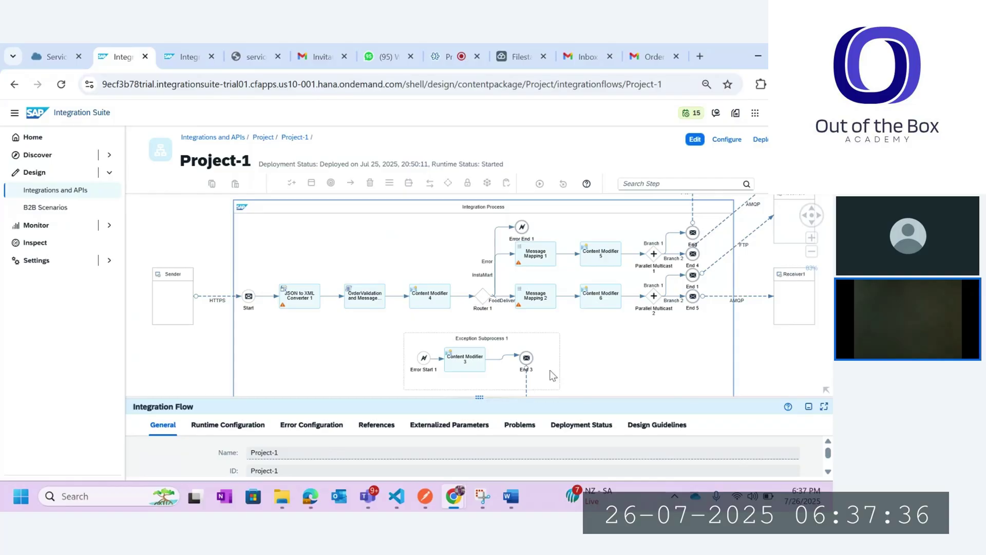